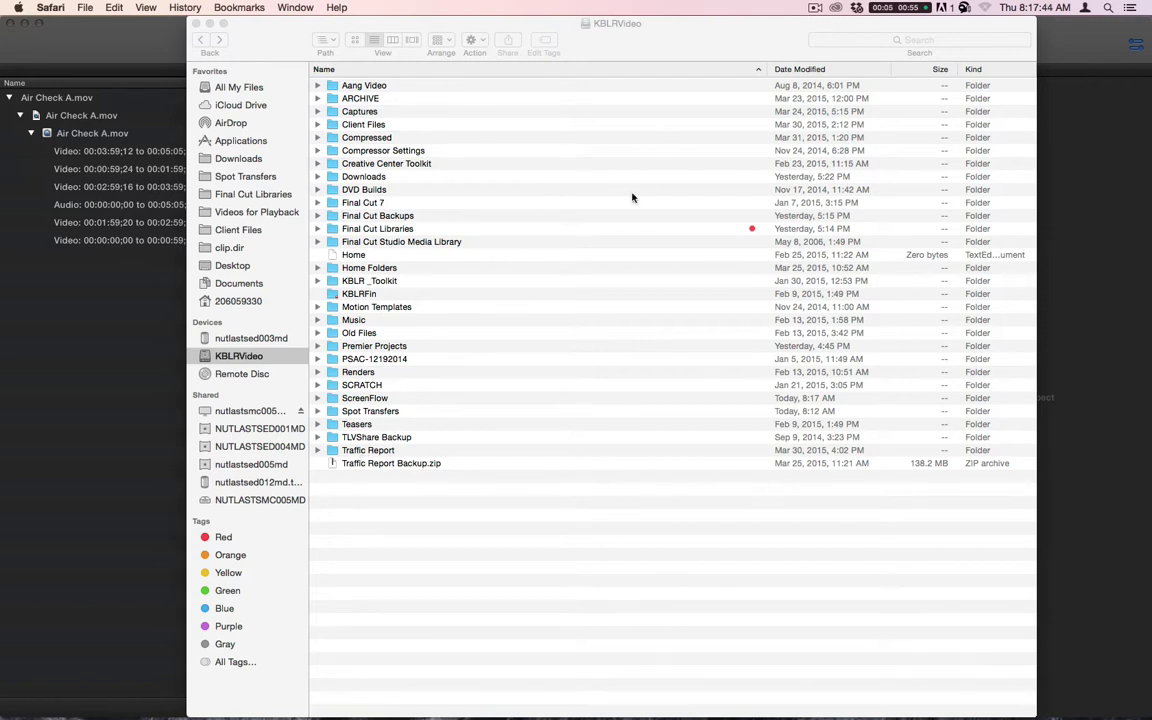
Open the Traffic Report folder in Finder and launch its Traffic Report project in Motion
{"action": "double_click", "coordinate": [385, 450]}
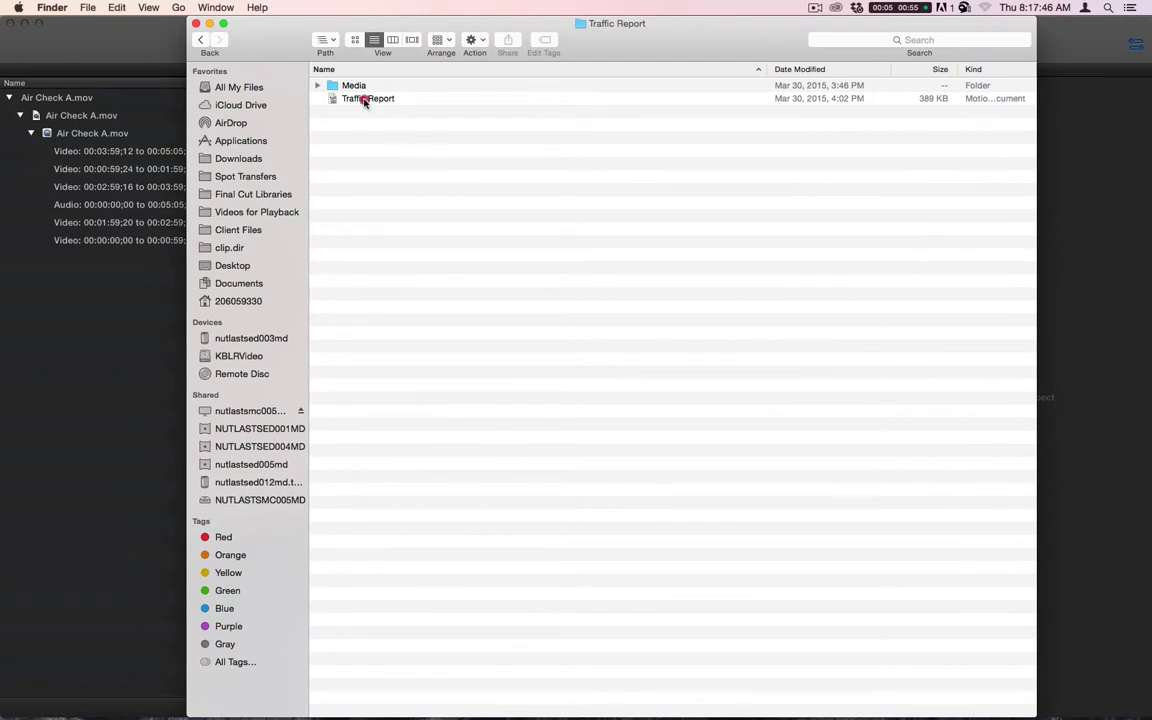
{"action": "double_click", "coordinate": [362, 98]}
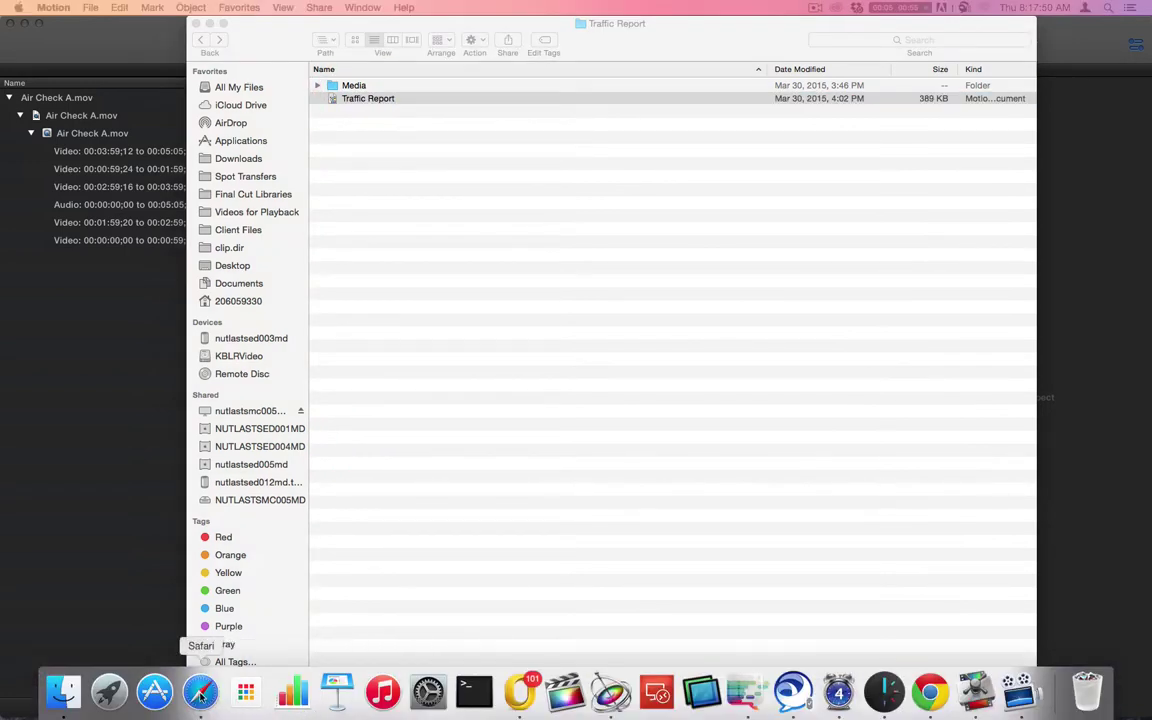
Launch Safari and load the sigalert.com traffic site
{"action": "left_click", "coordinate": [200, 694]}
{"action": "key", "text": "super+Tab"}
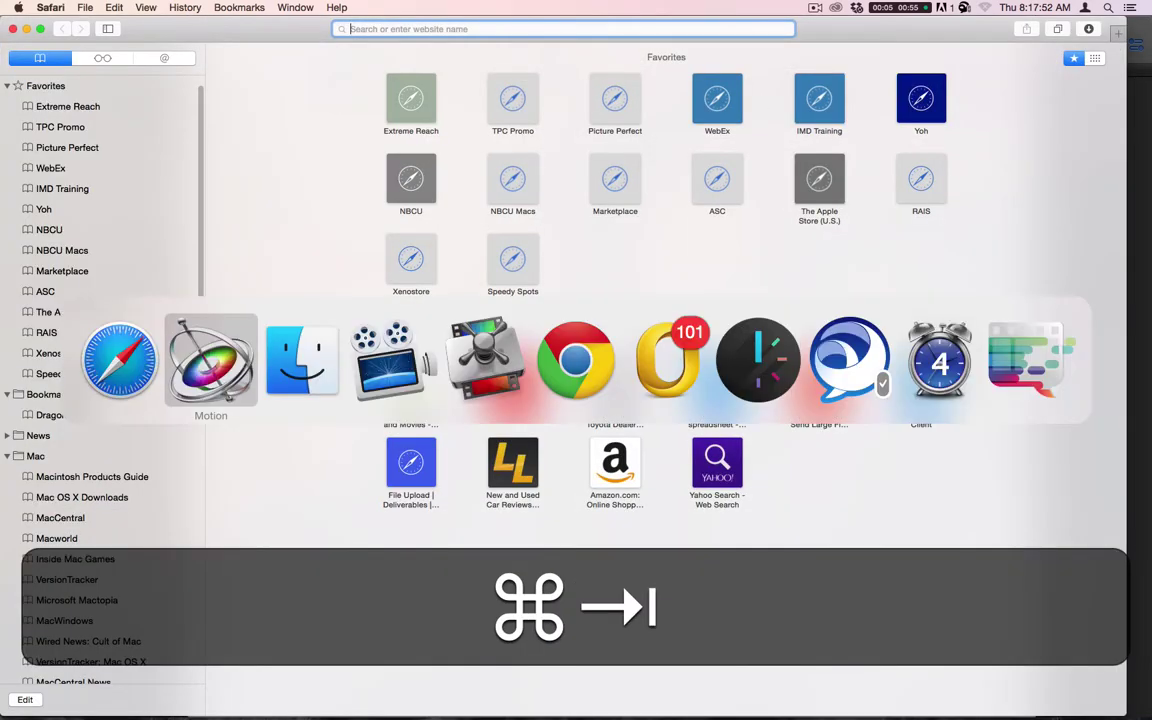
{"action": "key", "text": "super+Tab"}
{"action": "key", "text": "super+Tab"}
{"action": "key", "text": "super+Tab"}
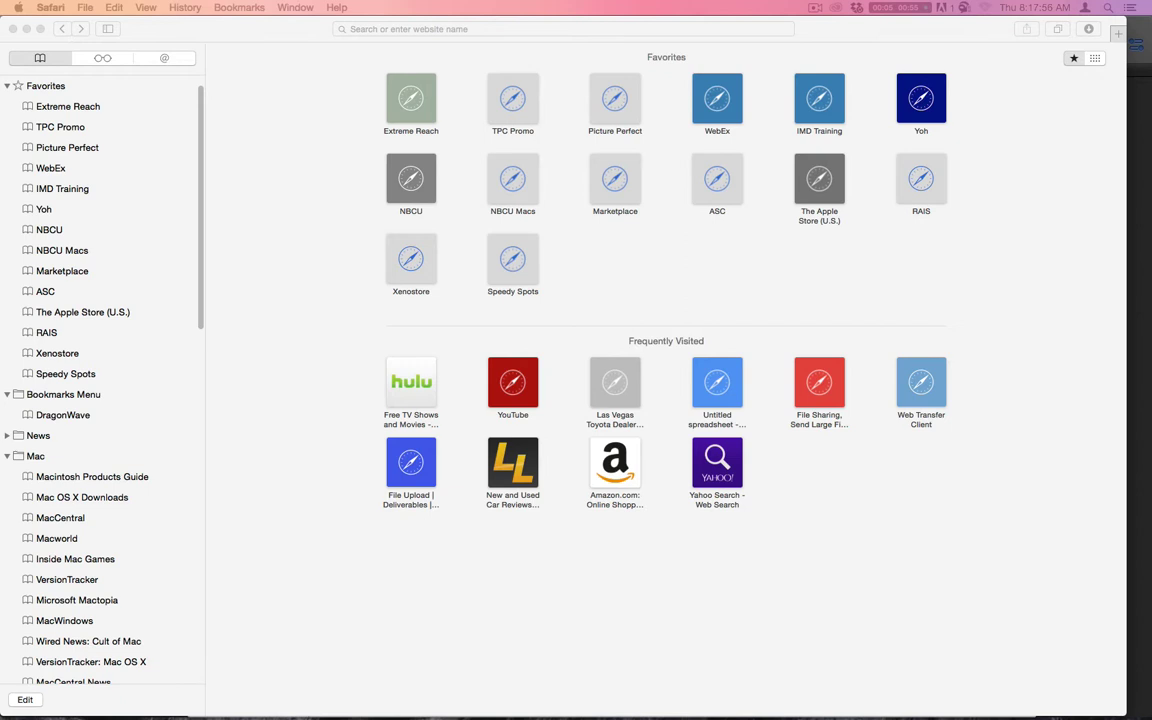
{"action": "left_click", "coordinate": [461, 29]}
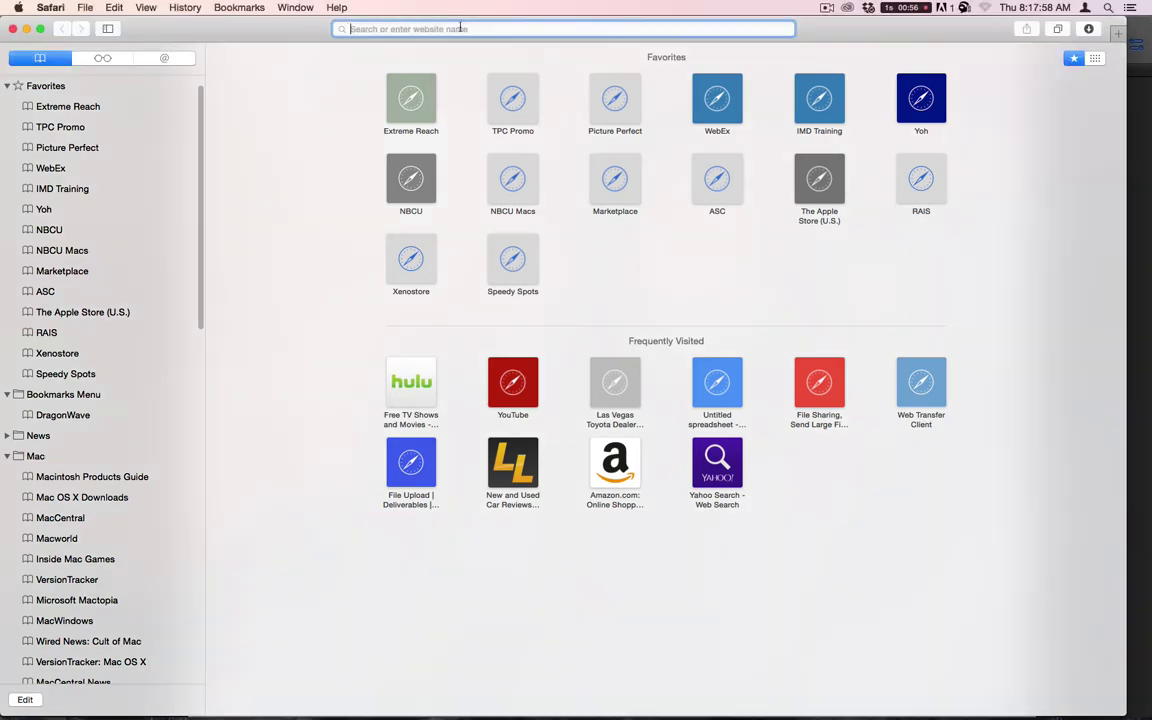
{"action": "type", "text": "sigalert.com"}
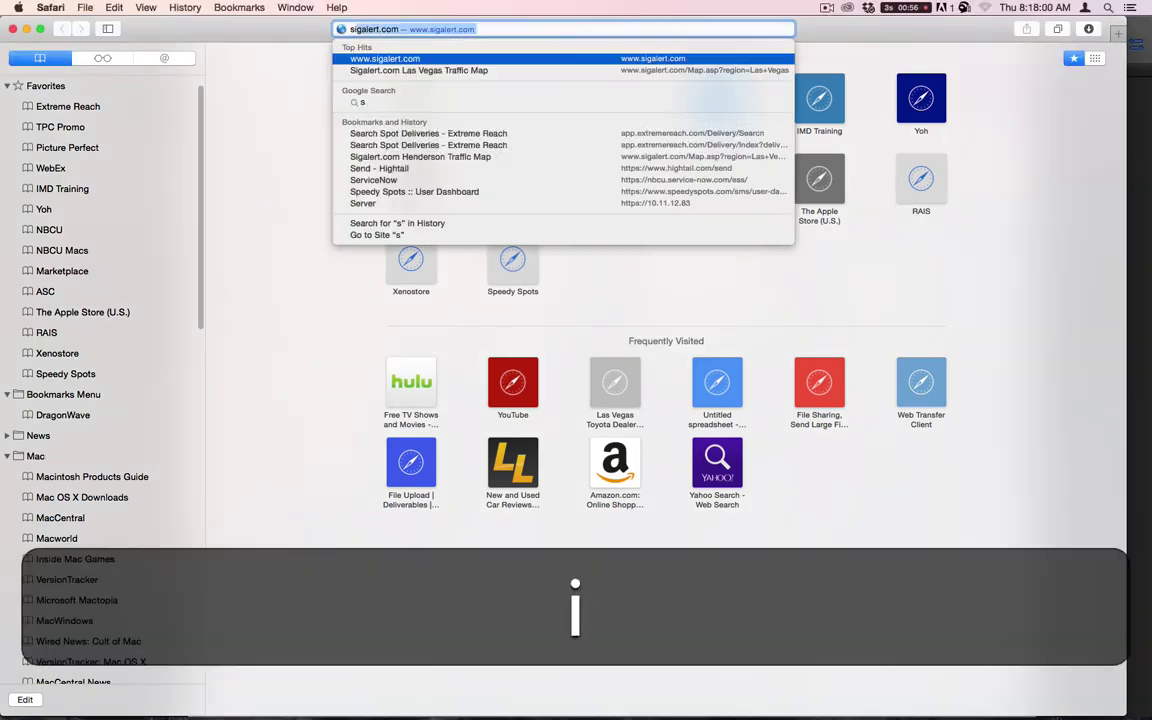
{"action": "key", "text": "Return"}
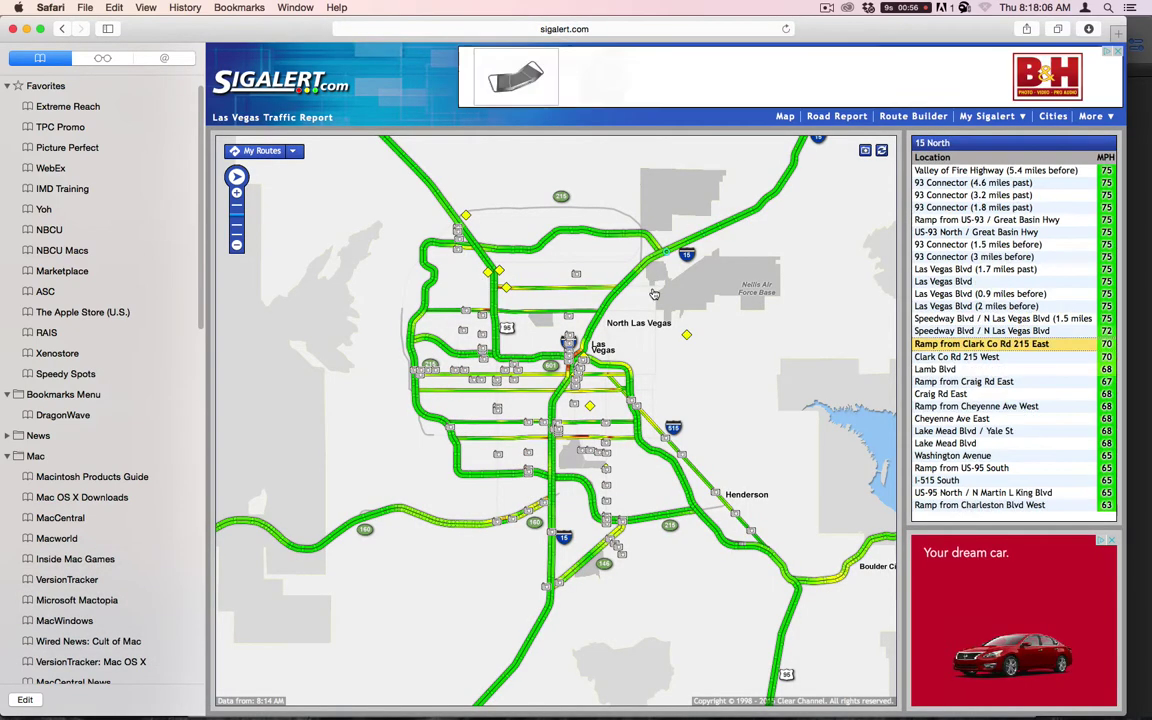
Zoom the map to North Las Vegas and inspect the Grand Teton and other construction incidents
{"action": "double_click", "coordinate": [741, 339]}
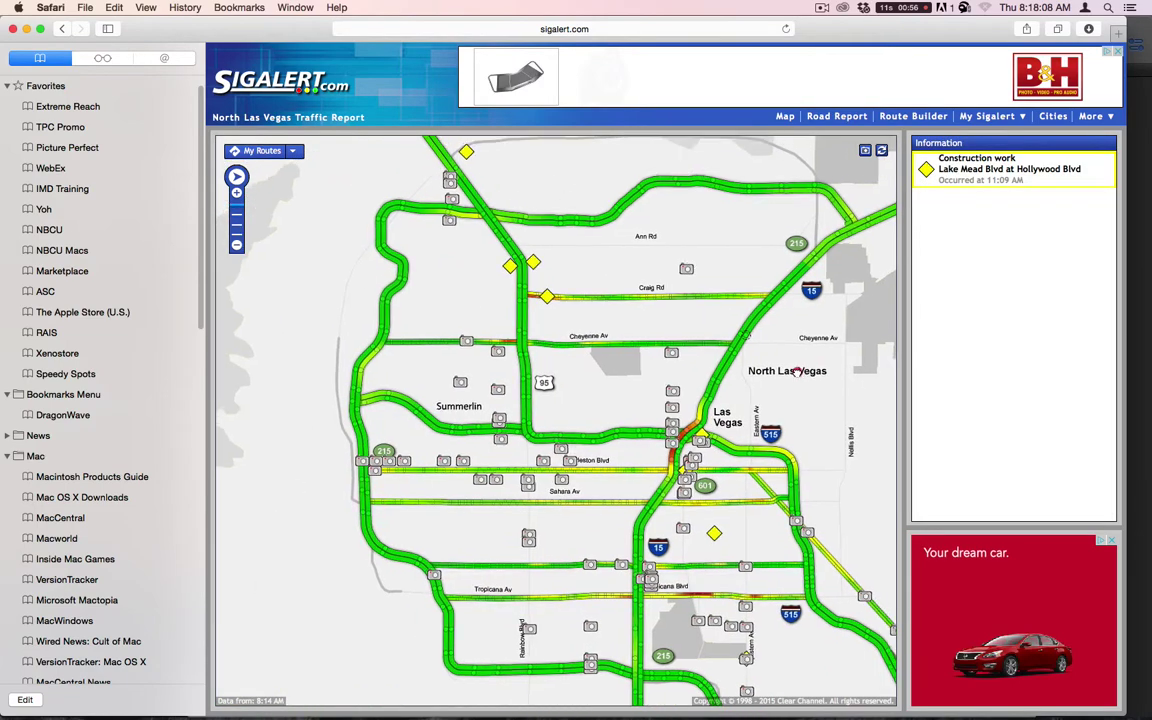
{"action": "left_click", "coordinate": [421, 166]}
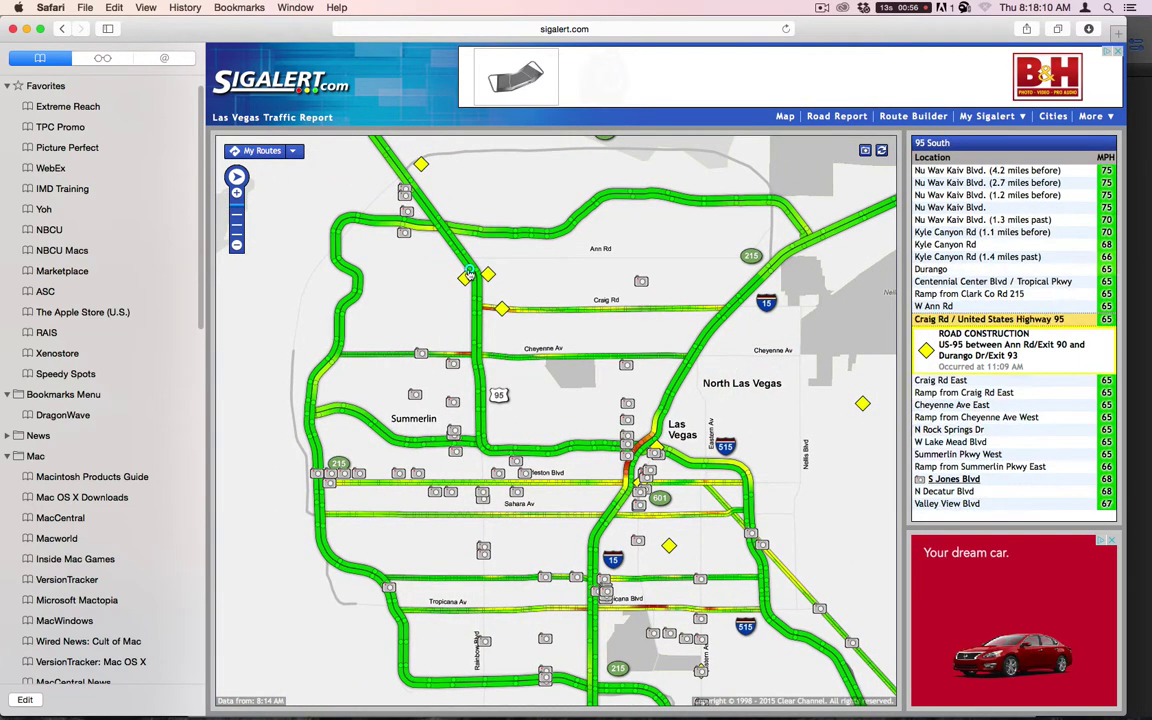
{"action": "mouse_move", "coordinate": [521, 311]}
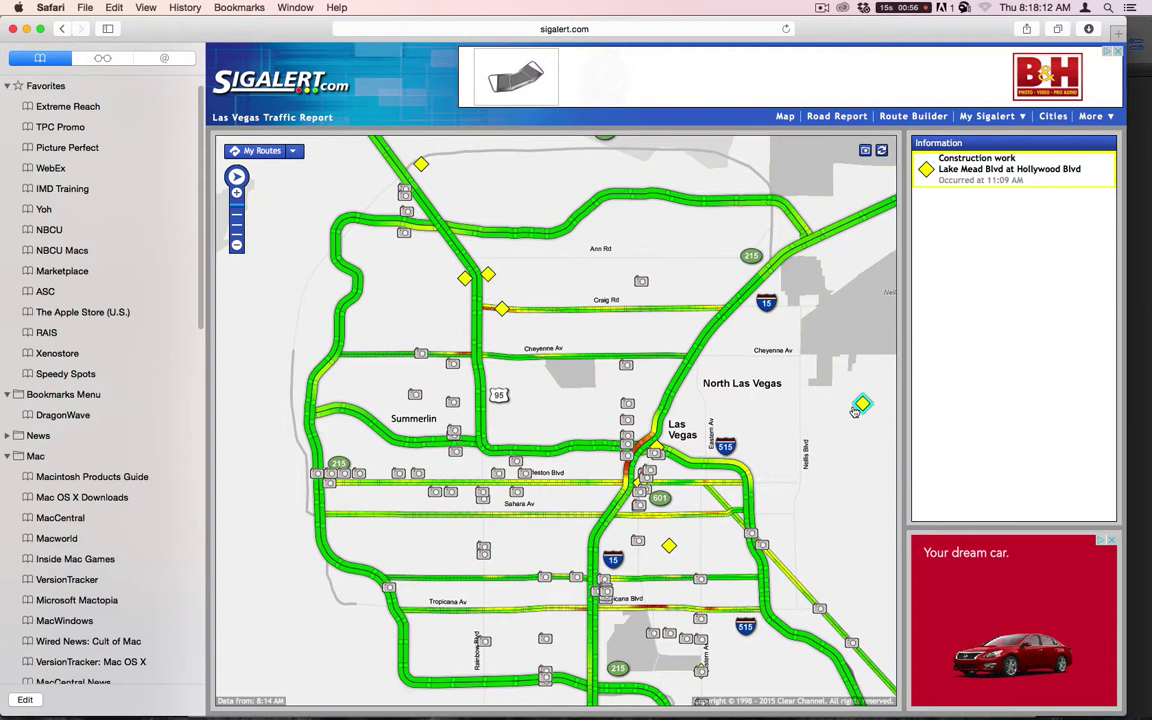
{"action": "mouse_move", "coordinate": [657, 451]}
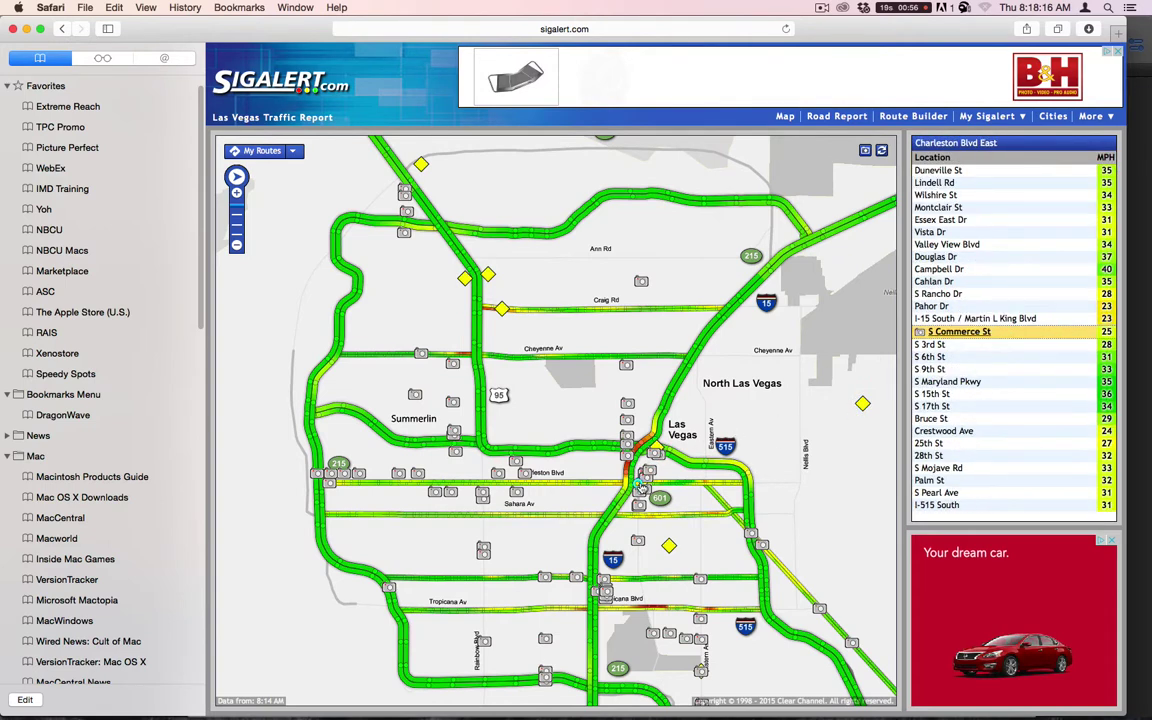
{"action": "mouse_move", "coordinate": [641, 484]}
{"action": "mouse_move", "coordinate": [672, 548]}
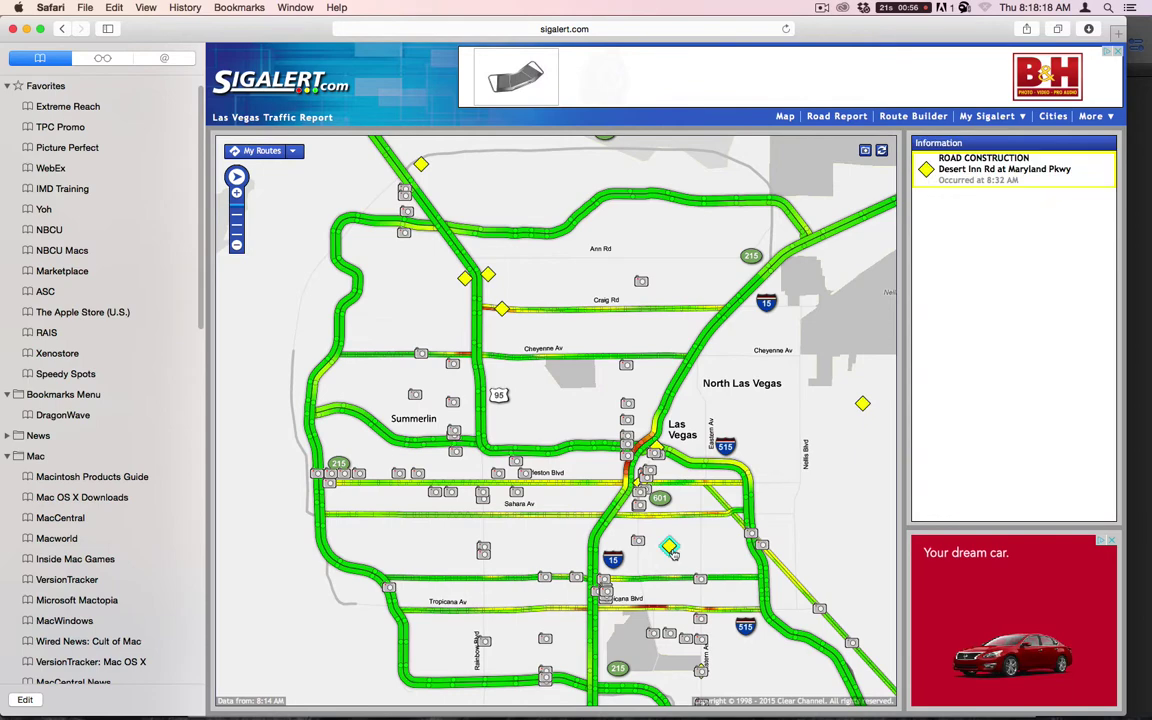
{"action": "mouse_move", "coordinate": [870, 529]}
{"action": "left_mouse_down"}
{"action": "mouse_move", "coordinate": [825, 240]}
{"action": "mouse_move", "coordinate": [818, 519]}
{"action": "left_mouse_up"}
{"action": "mouse_move", "coordinate": [748, 232]}
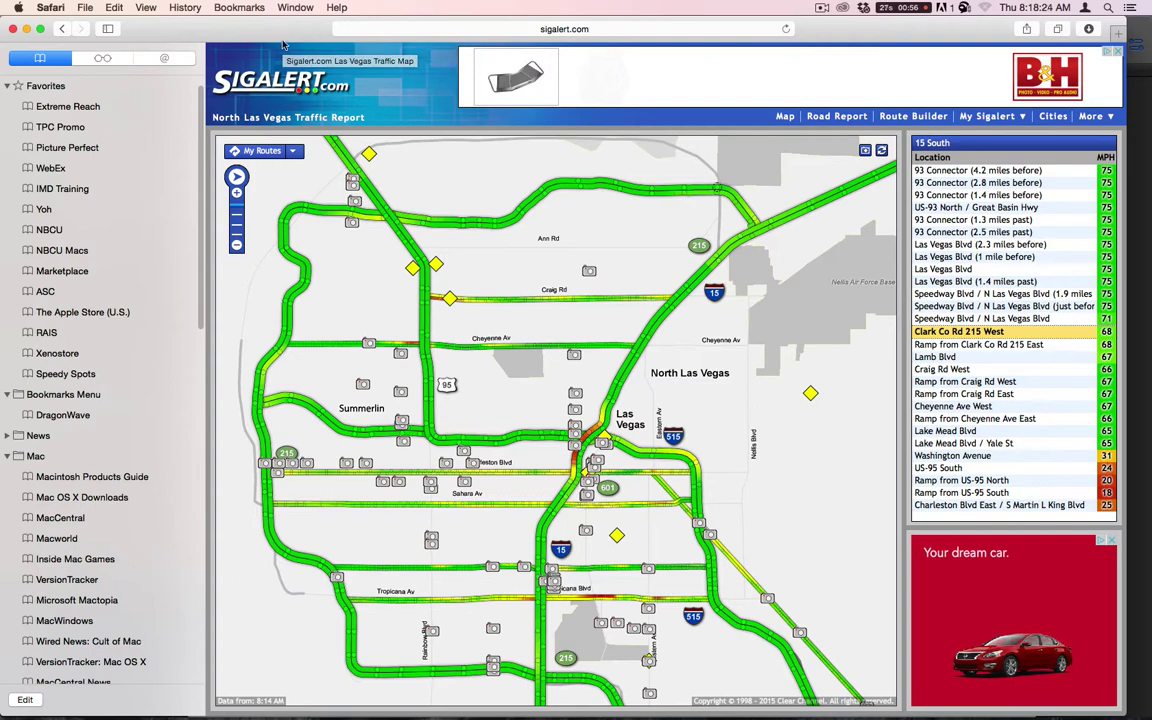
Close the traffic map browser and the Finder window, then switch Spaces to the Motion Traffic Report project
{"action": "left_click", "coordinate": [12, 28]}
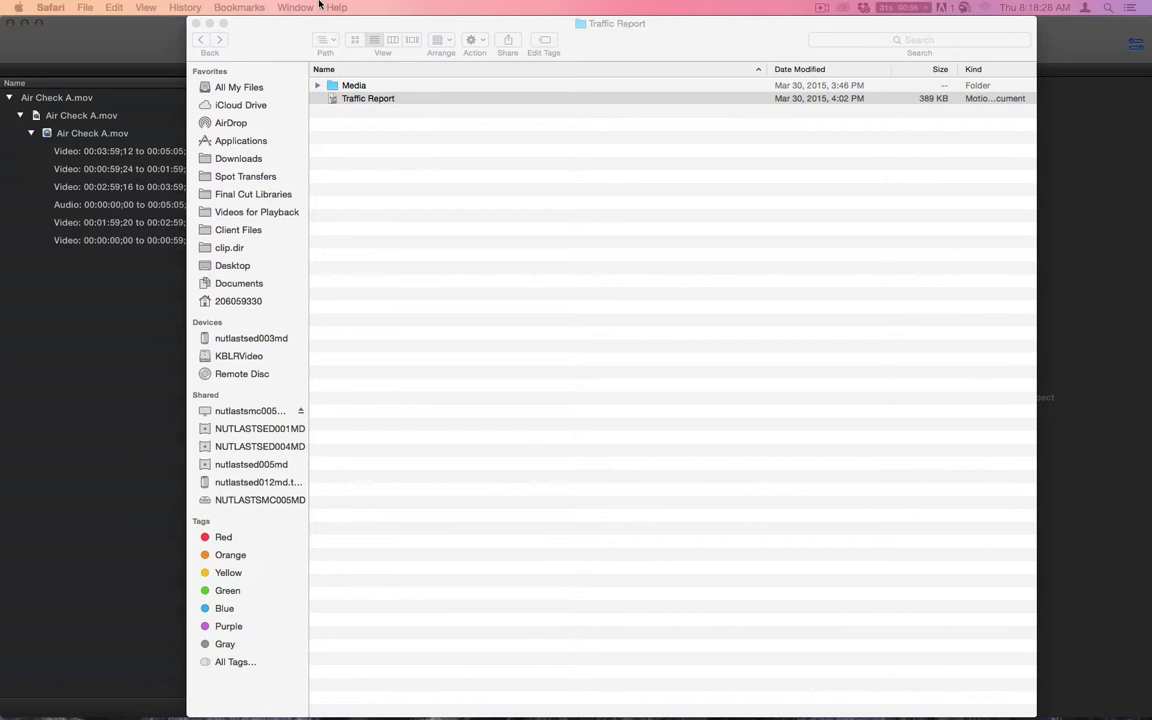
{"action": "left_click", "coordinate": [197, 22]}
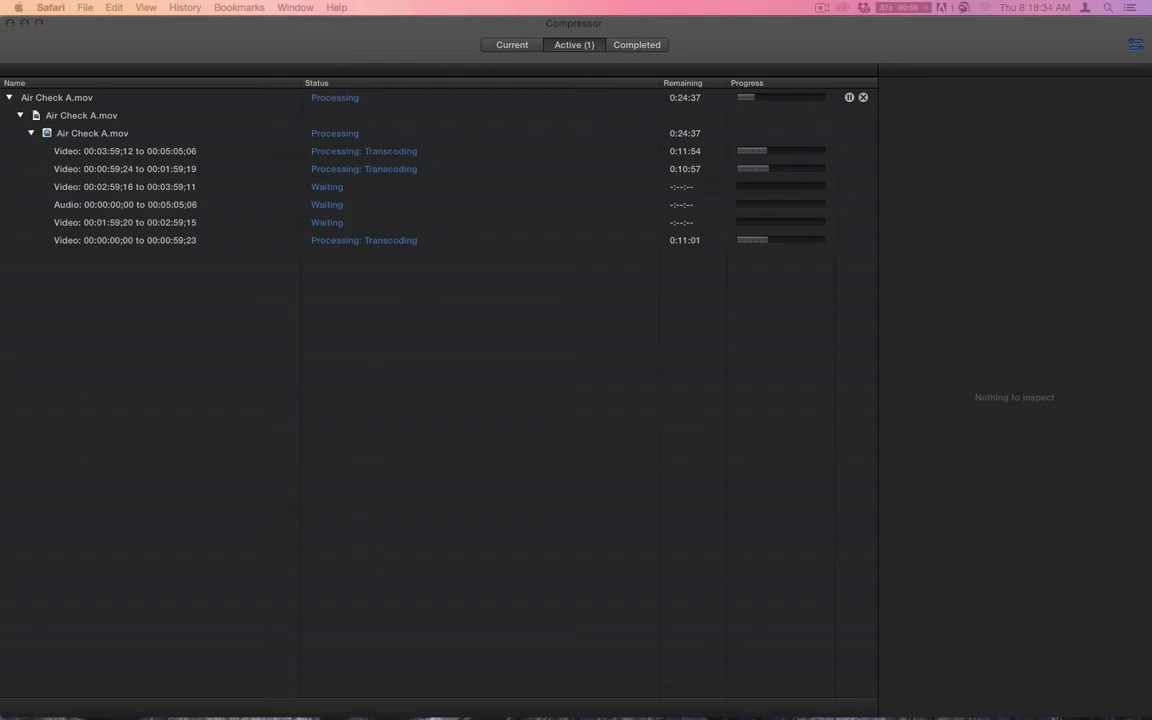
{"action": "key", "text": "ctrl+Right"}
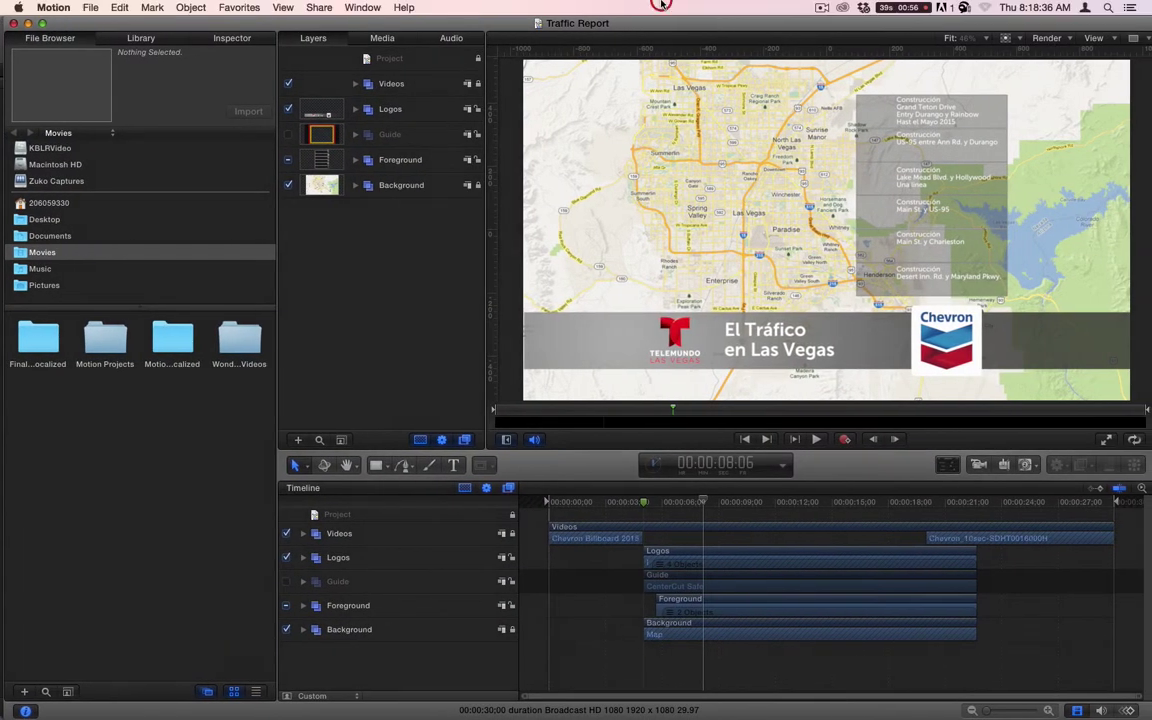
Expand Foreground > Text Boxes and select the Text 1 layer
{"action": "left_click", "coordinate": [304, 605]}
{"action": "left_click", "coordinate": [314, 628]}
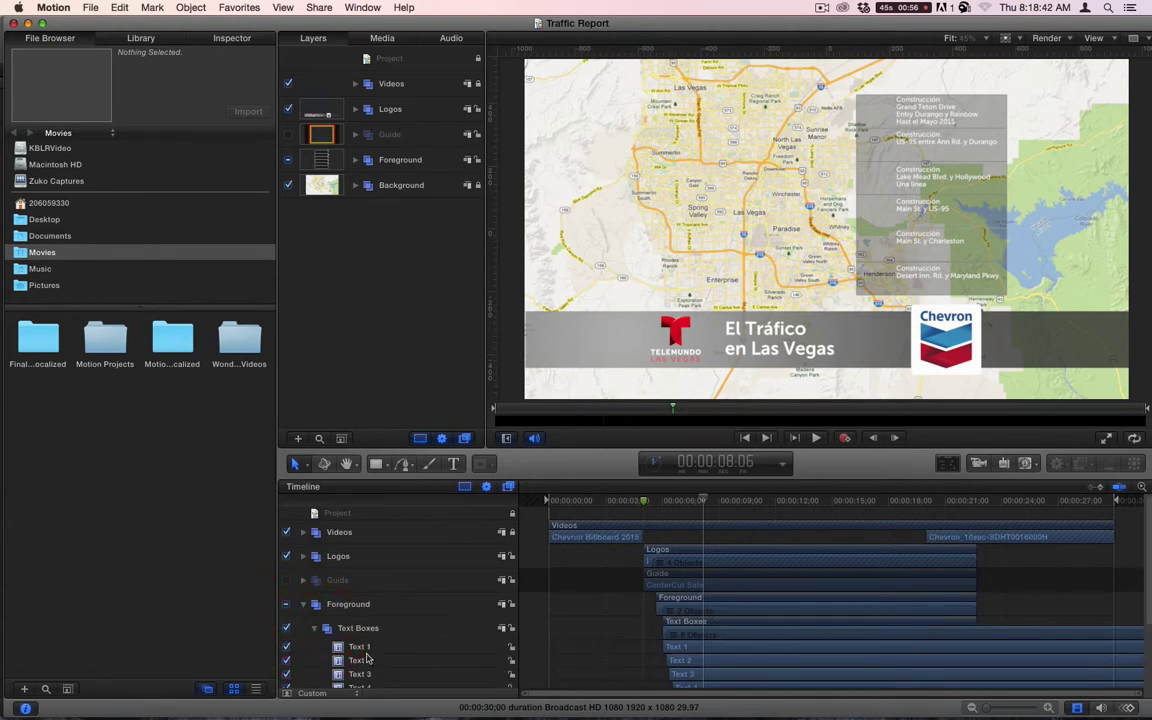
{"action": "left_click", "coordinate": [362, 648]}
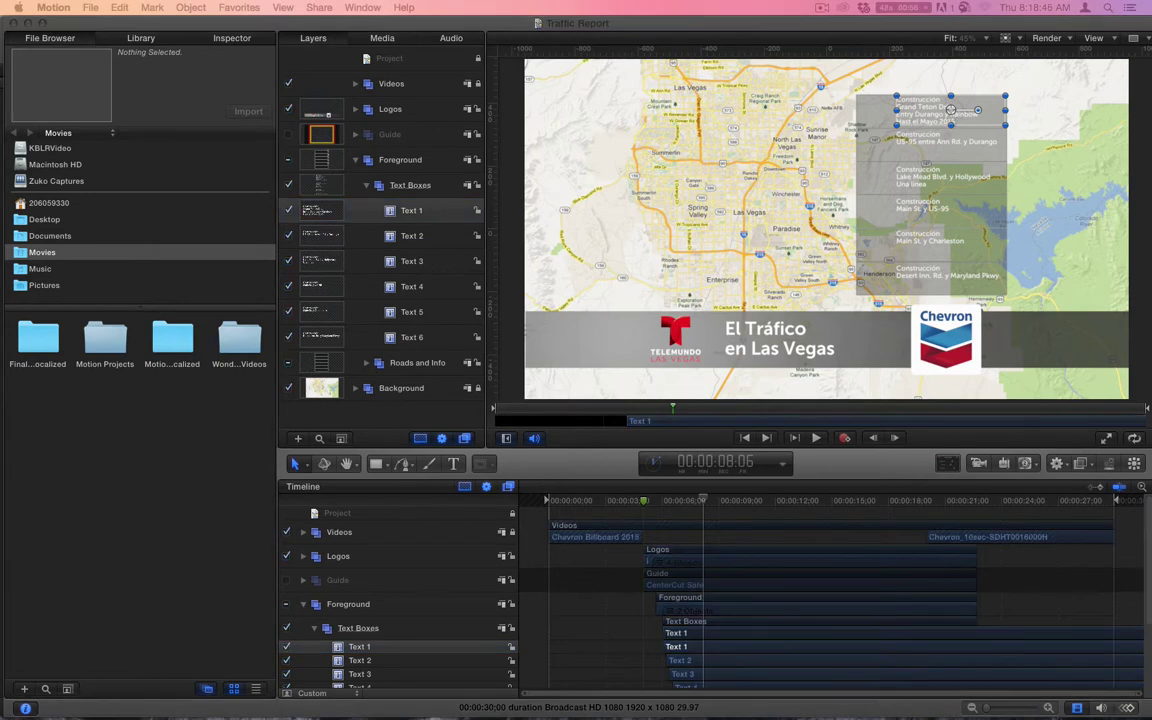
{"action": "key", "text": "super+Tab"}
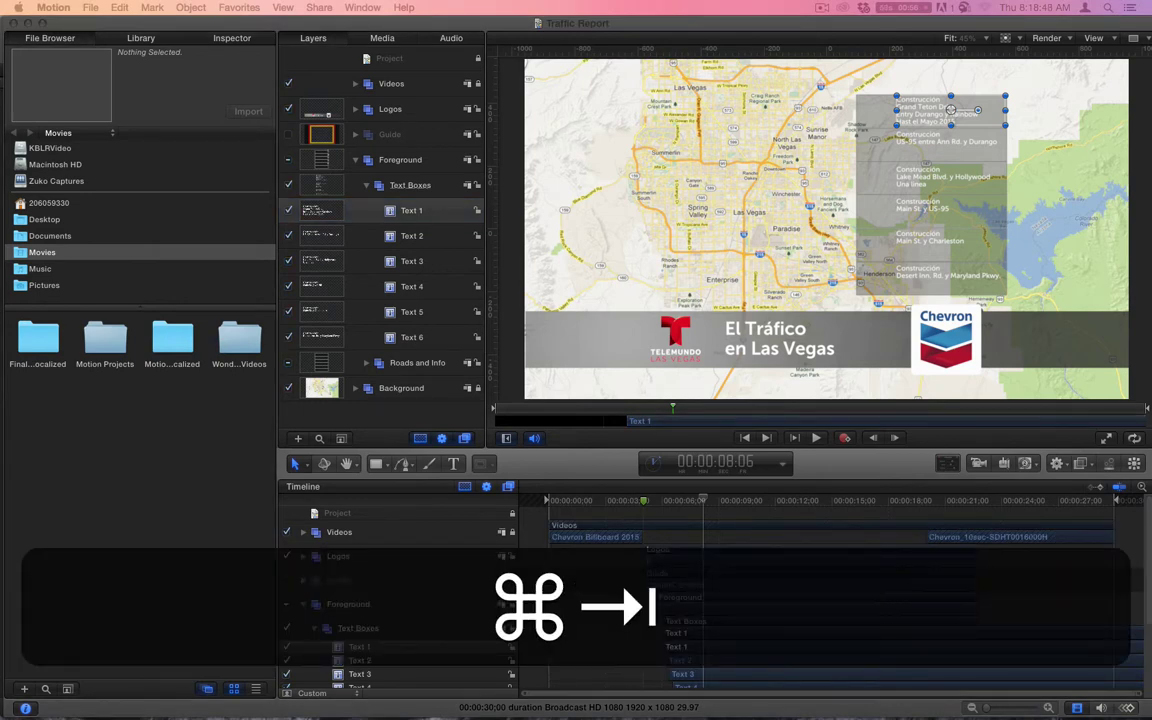
Replace the top text box with 'Construccion', 'US-95 entre Ann Rd. y Durango' and '6mph' lines
{"action": "double_click", "coordinate": [920, 108]}
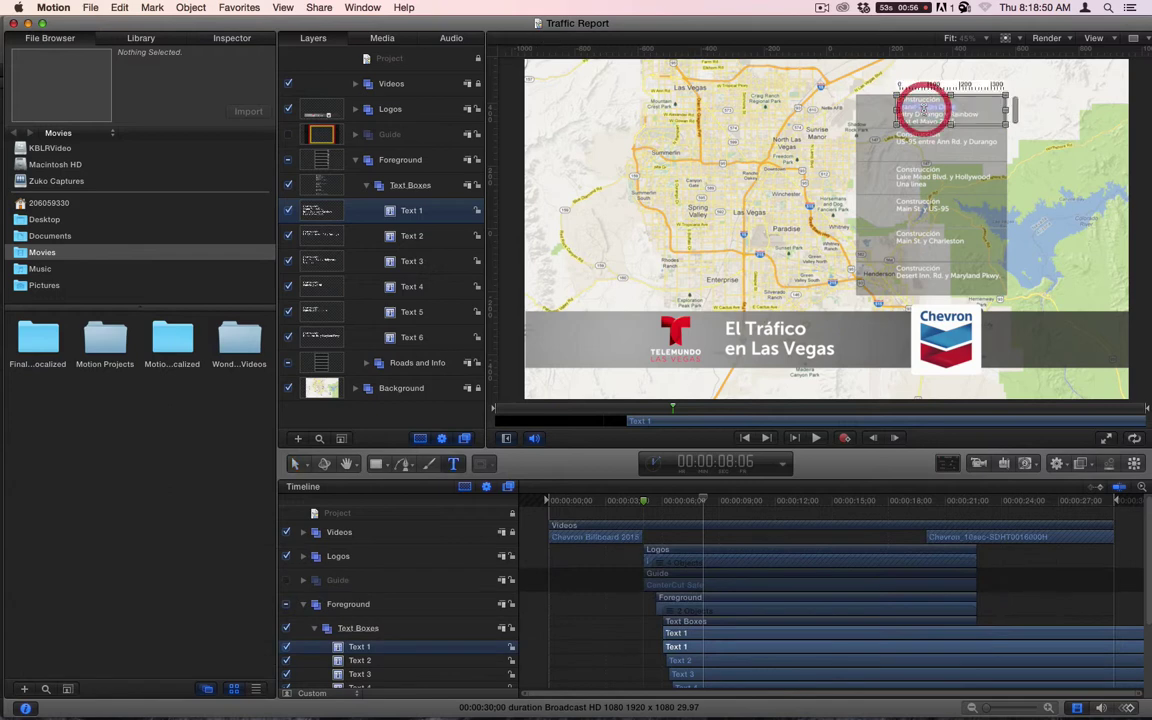
{"action": "key", "text": "super+a"}
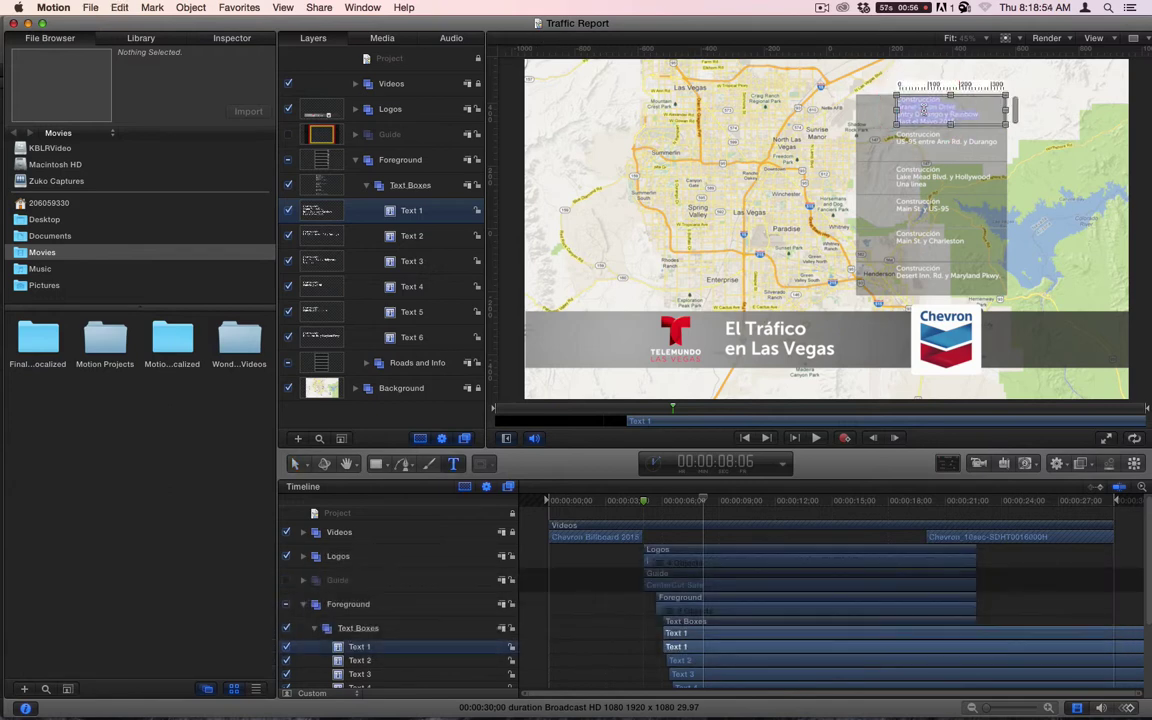
{"action": "type", "text": "Construccion"}
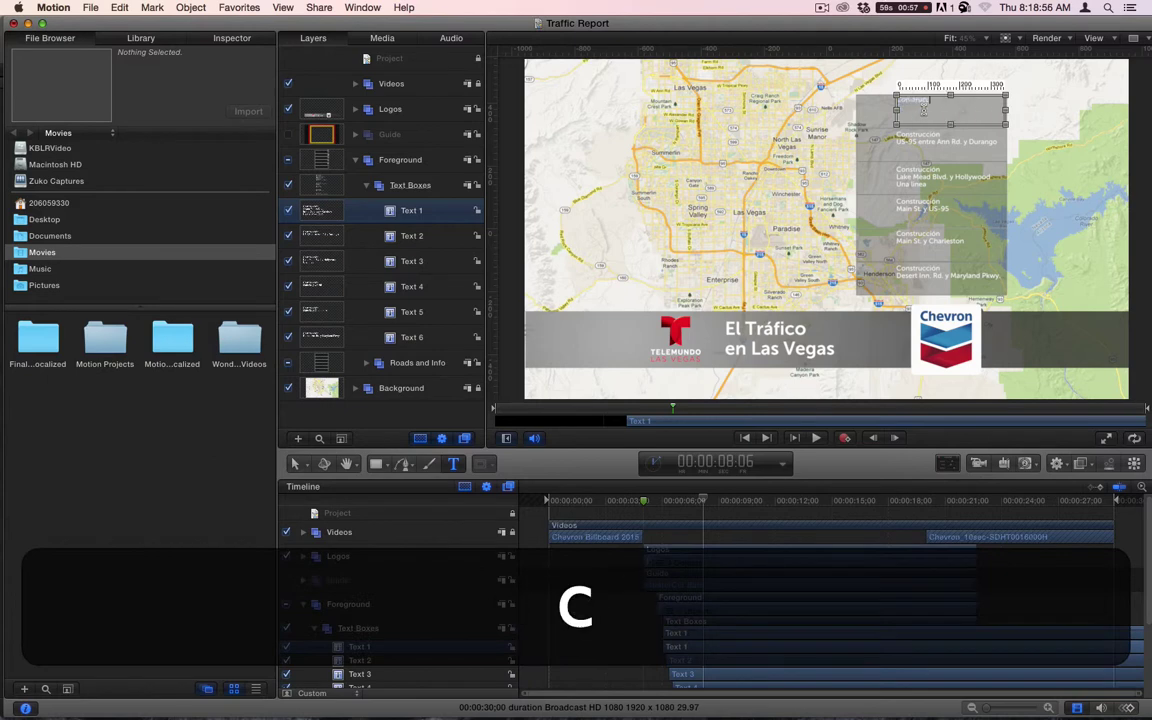
{"action": "key", "text": "Return"}
{"action": "type", "text": "US-"}
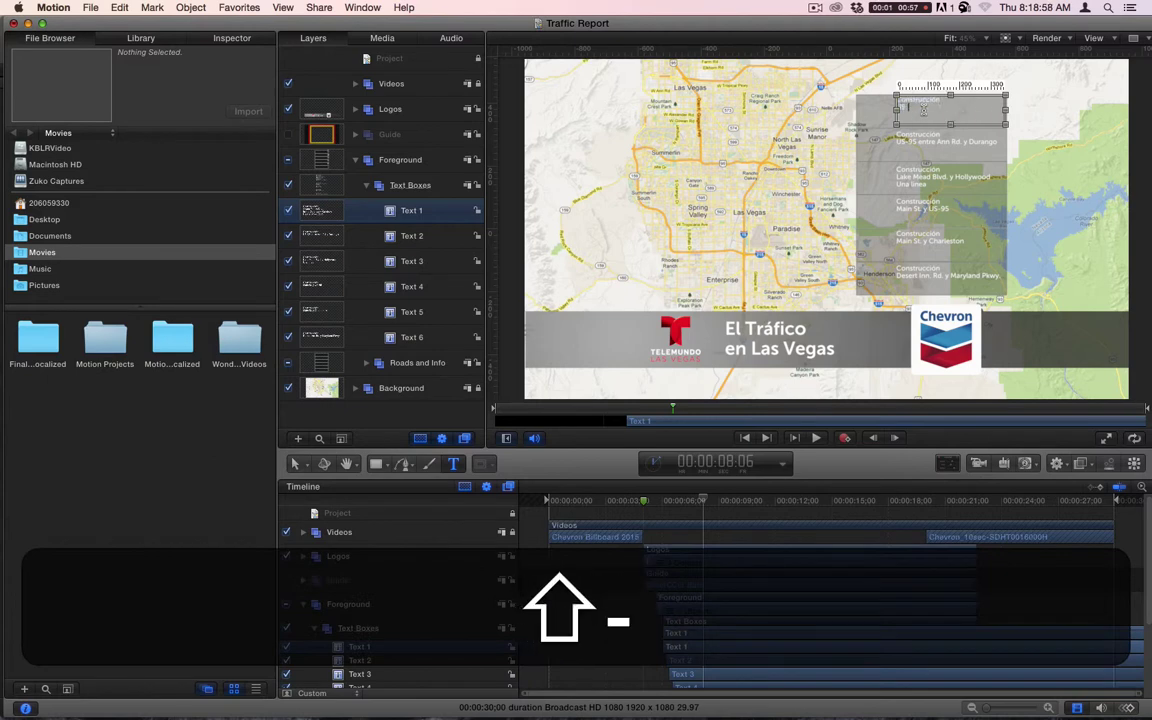
{"action": "type", "text": "9 en"}
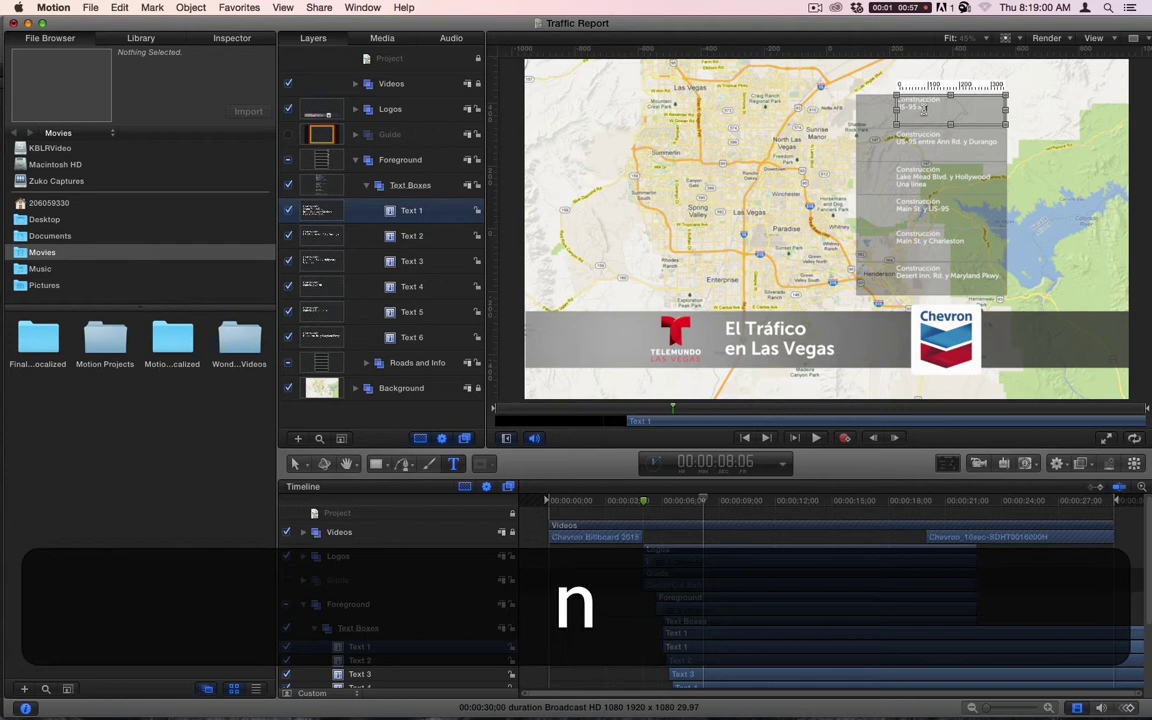
{"action": "type", "text": "tre Ann R"}
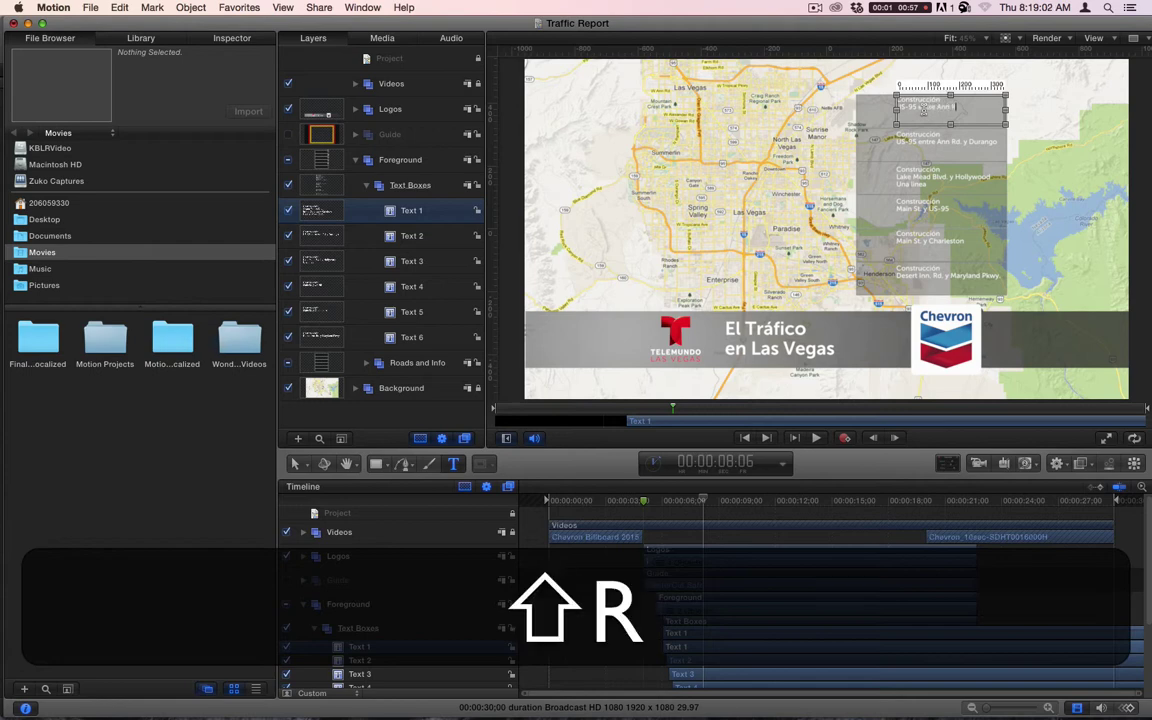
{"action": "type", "text": "d. y Durange"}
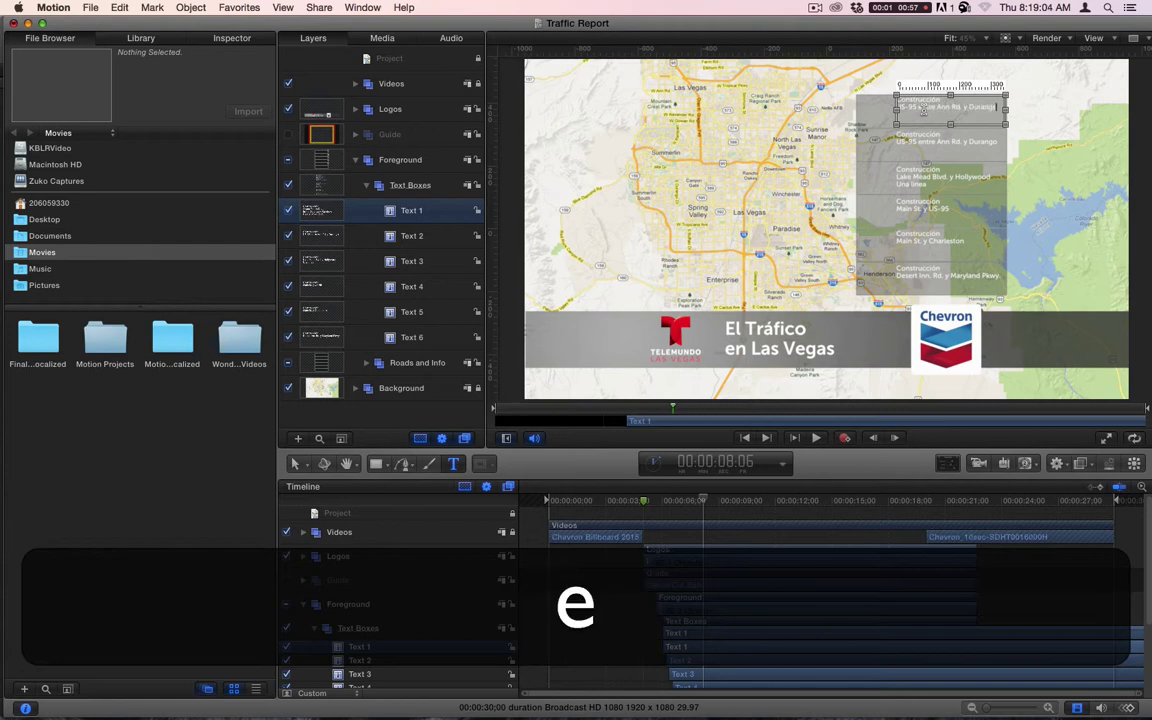
{"action": "key", "text": "BackSpace"}
{"action": "type", "text": "o"}
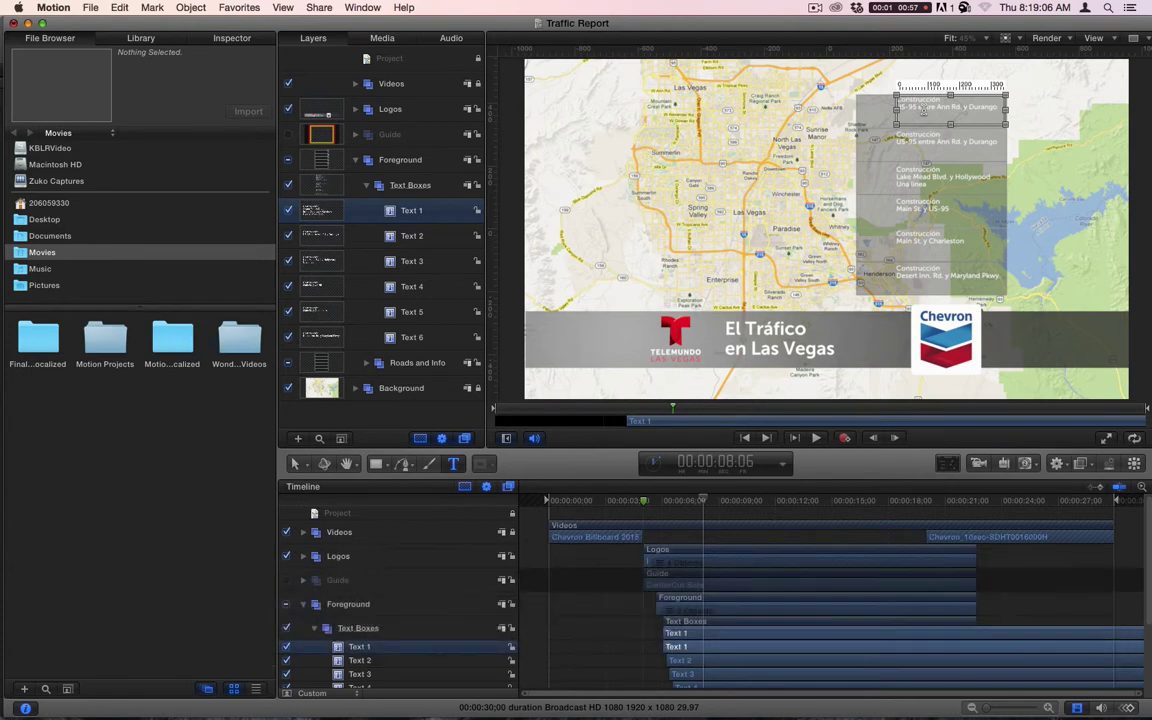
{"action": "key", "text": "Return"}
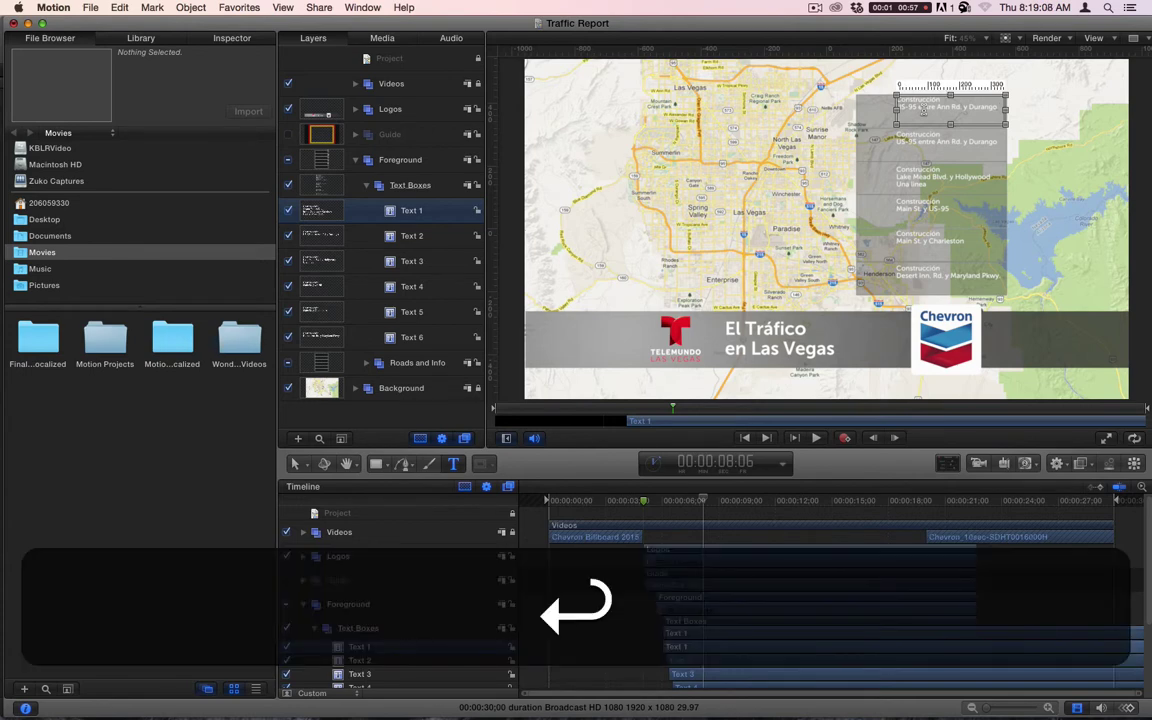
{"action": "type", "text": "6mph"}
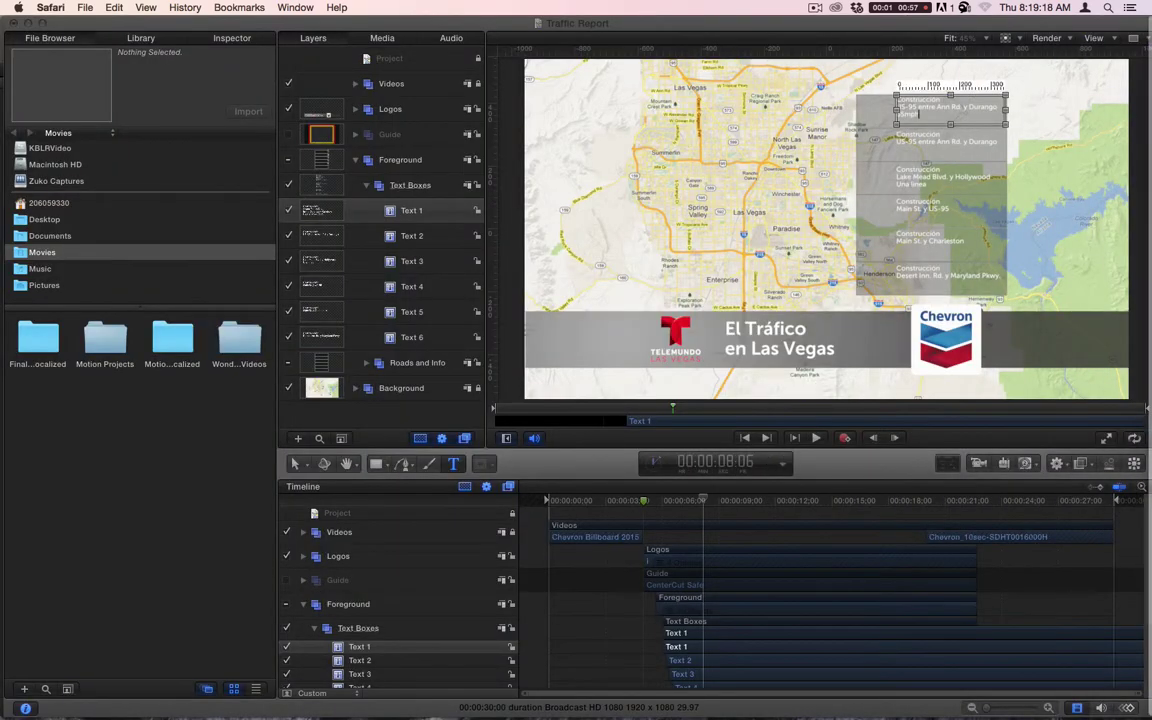
Change Text 2 to 'Rancho Dr. entre Craig y Decatur' with a 'Sola una linea' line beneath
{"action": "left_click", "coordinate": [942, 141]}
{"action": "left_click", "coordinate": [942, 141]}
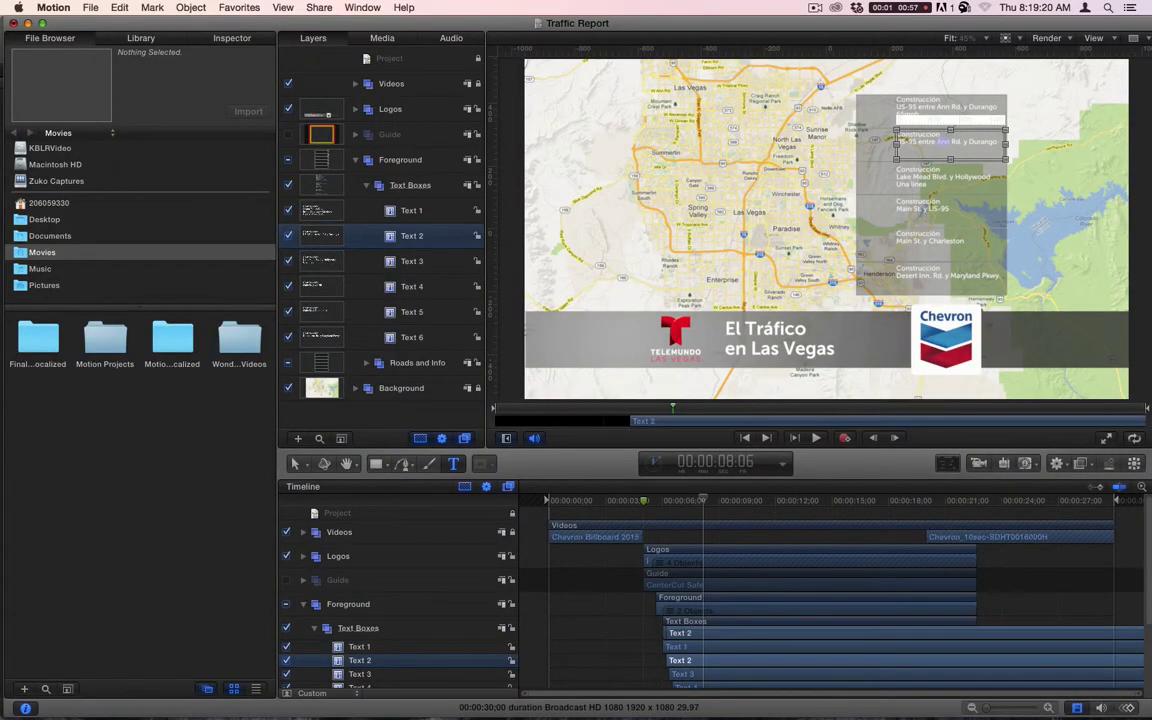
{"action": "key", "text": "super+Tab"}
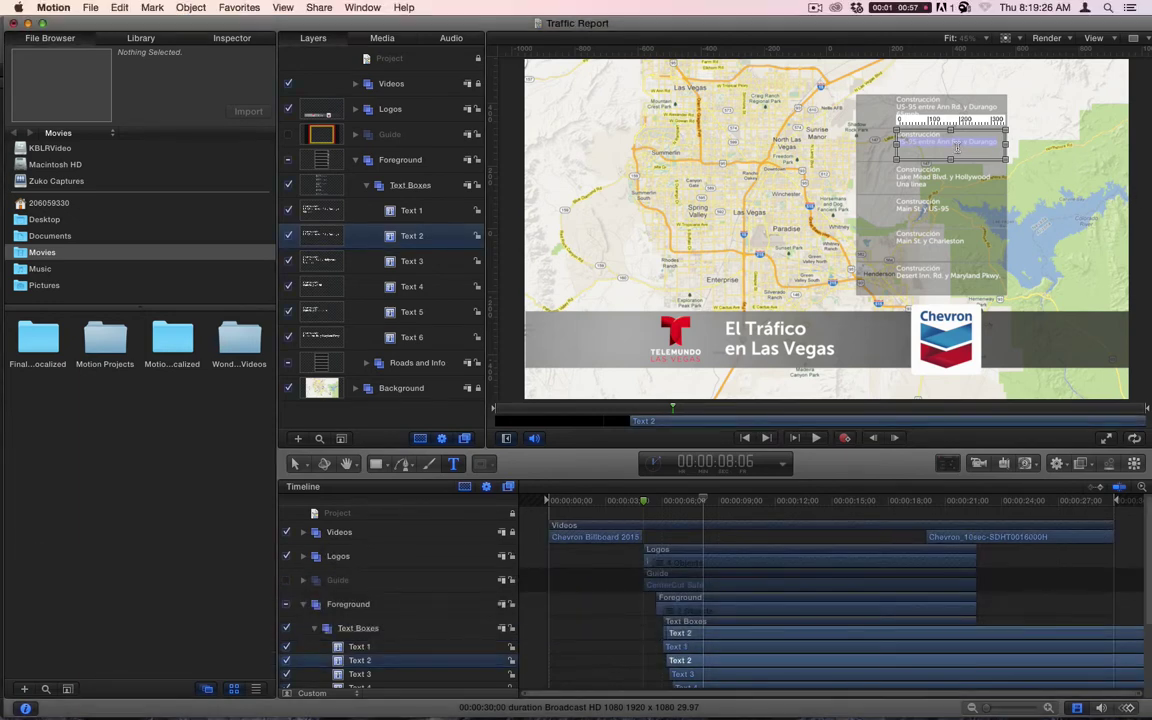
{"action": "type", "text": "Ranc"}
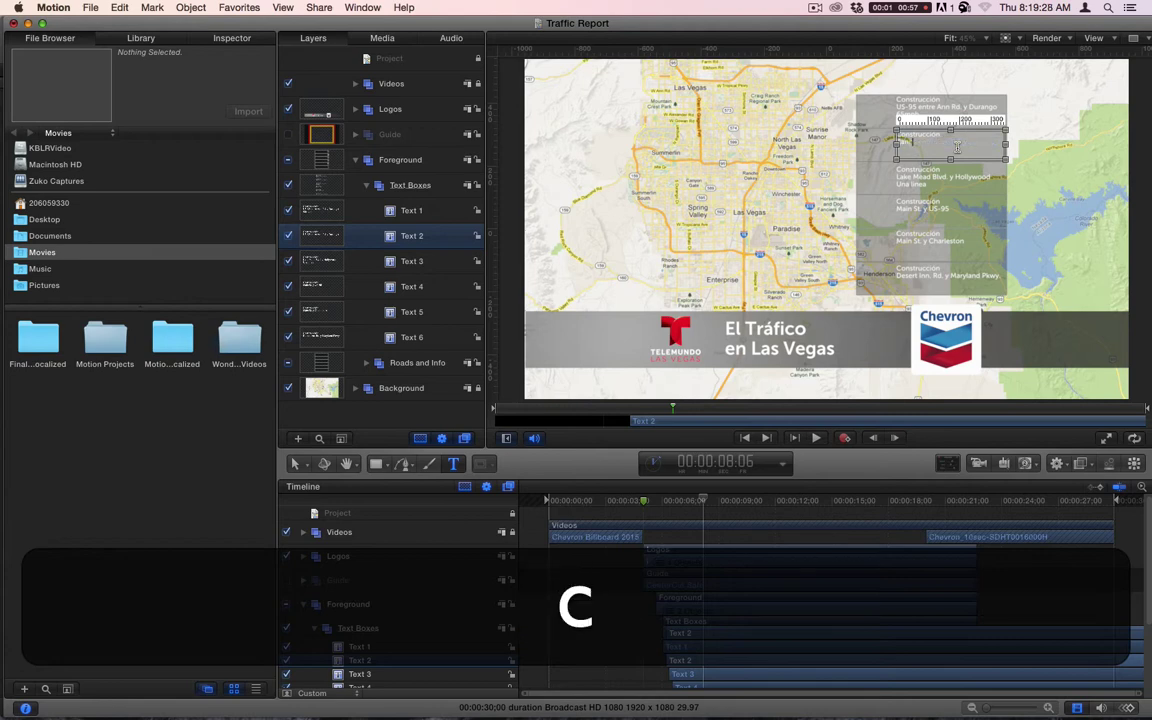
{"action": "type", "text": "ho Dr. "}
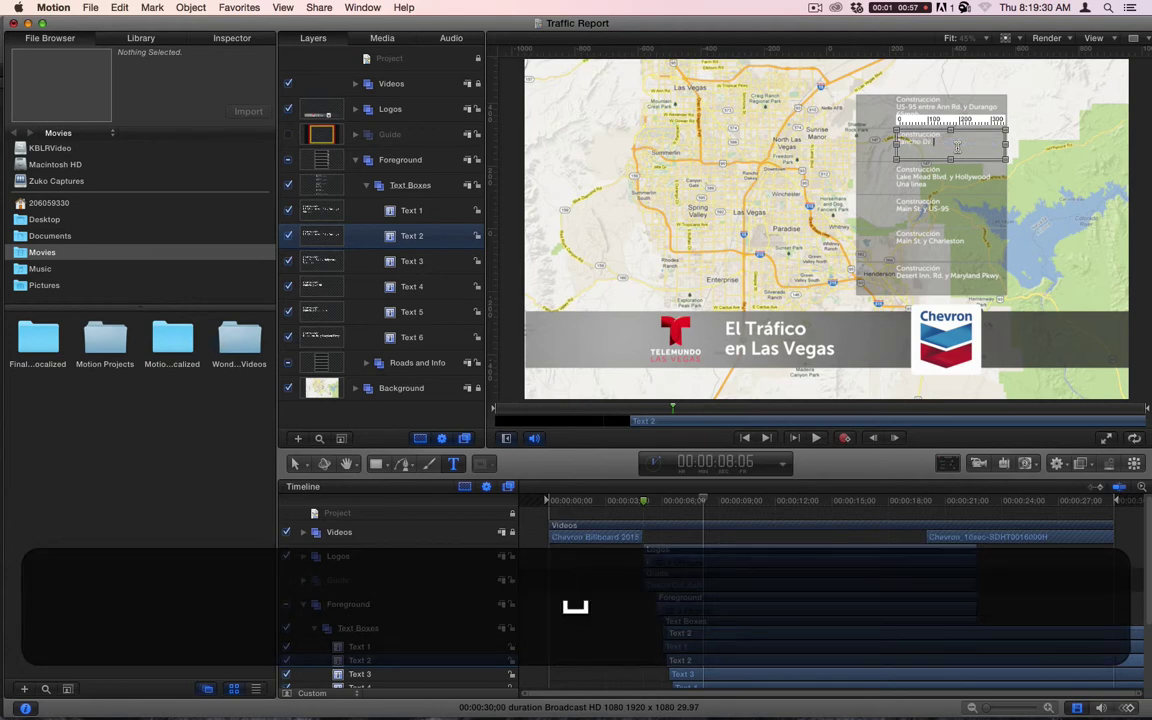
{"action": "type", "text": "en"}
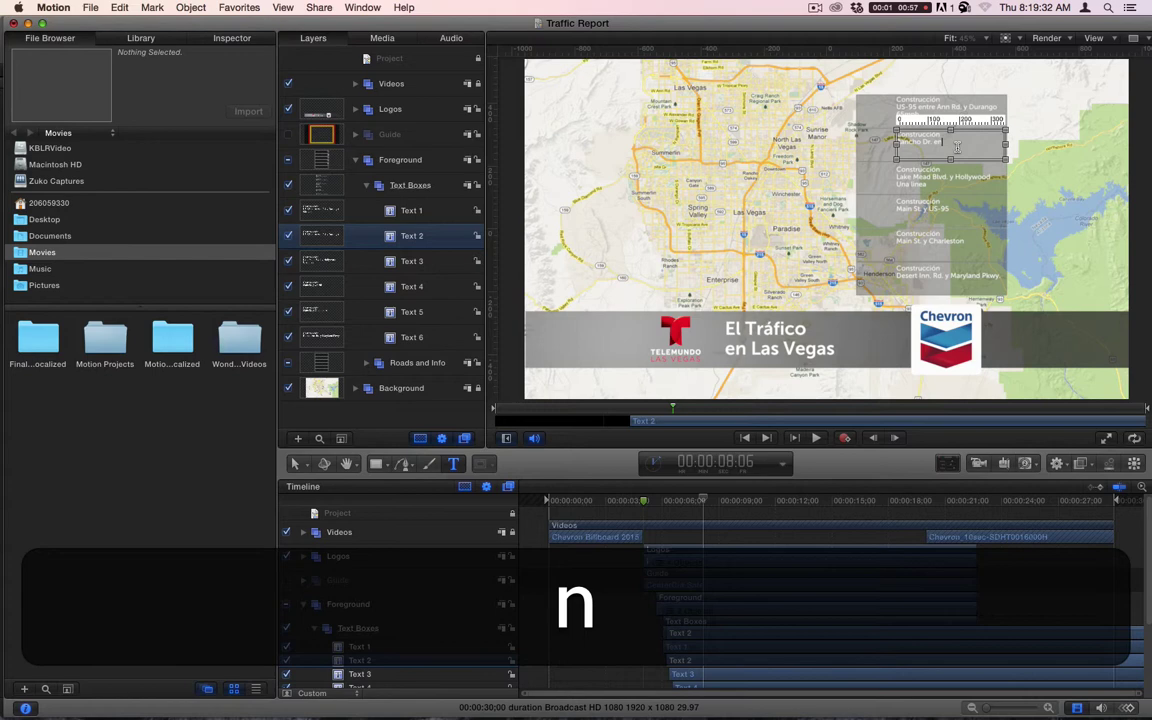
{"action": "type", "text": "tre Craig "}
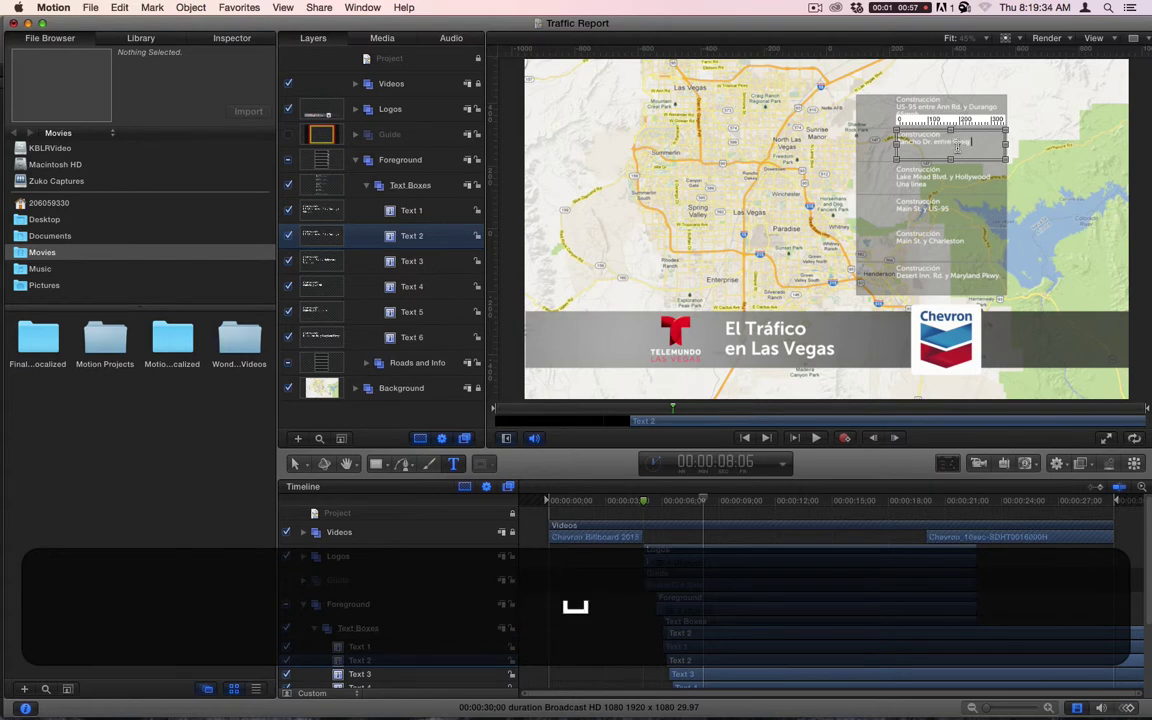
{"action": "type", "text": "y Decatur"}
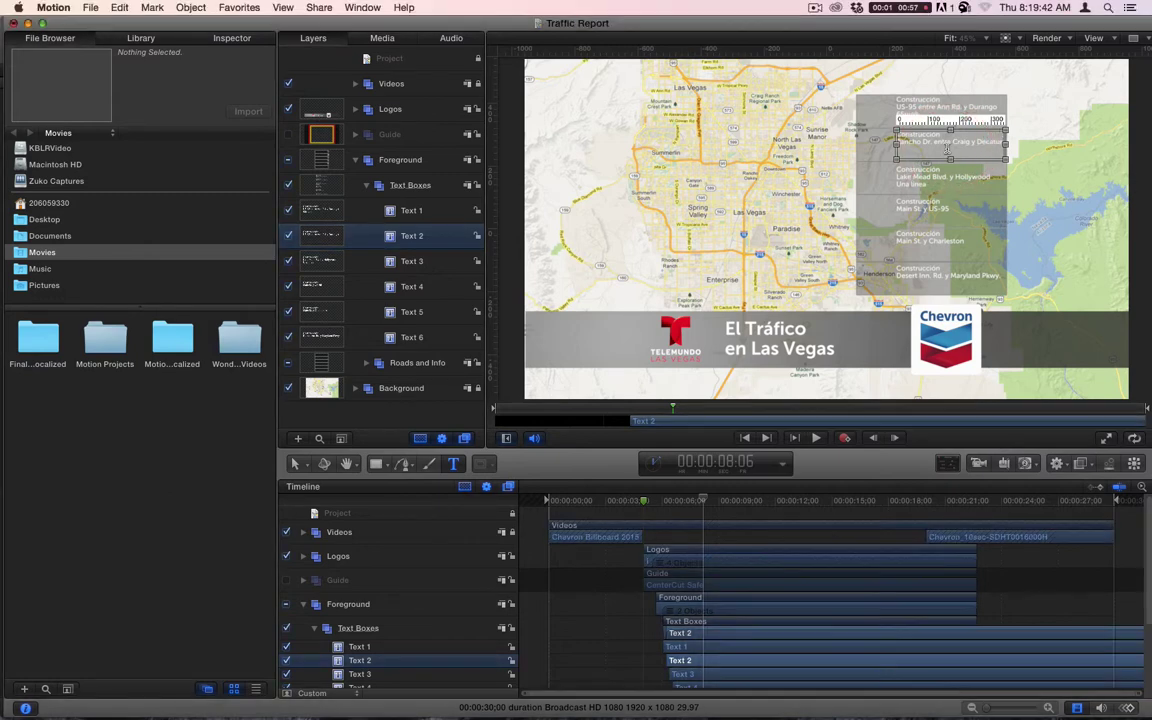
{"action": "key", "text": "Down"}
{"action": "type", "text": "S"}
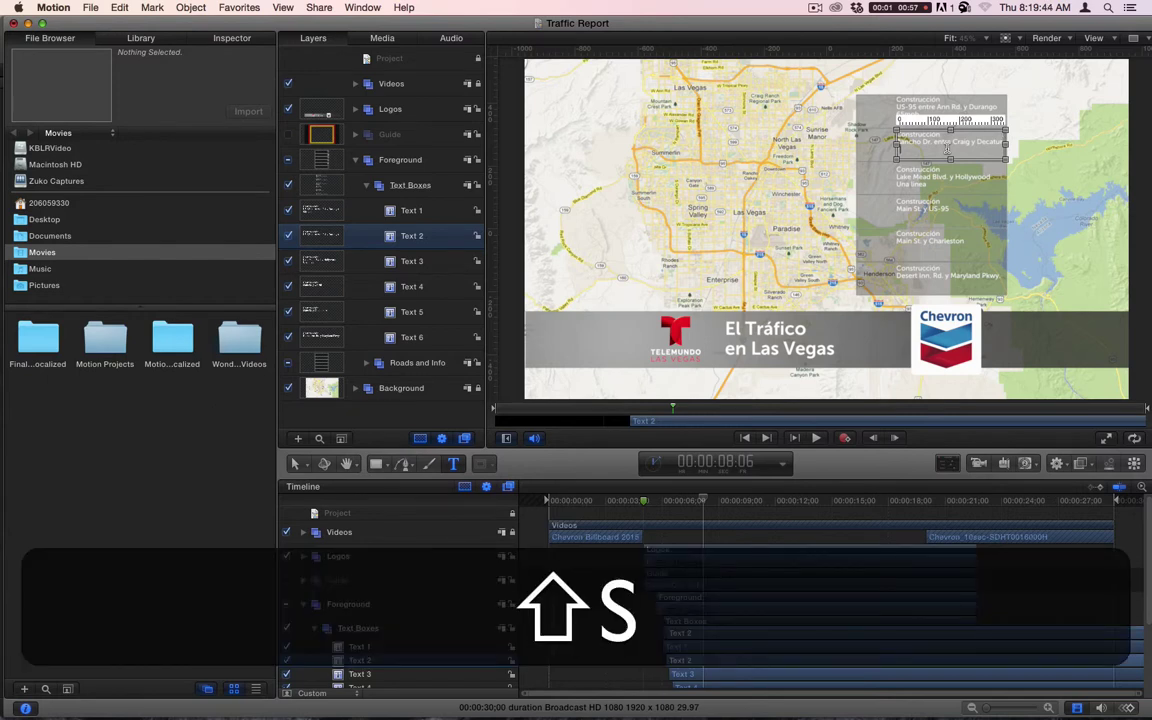
{"action": "type", "text": "ola una linea"}
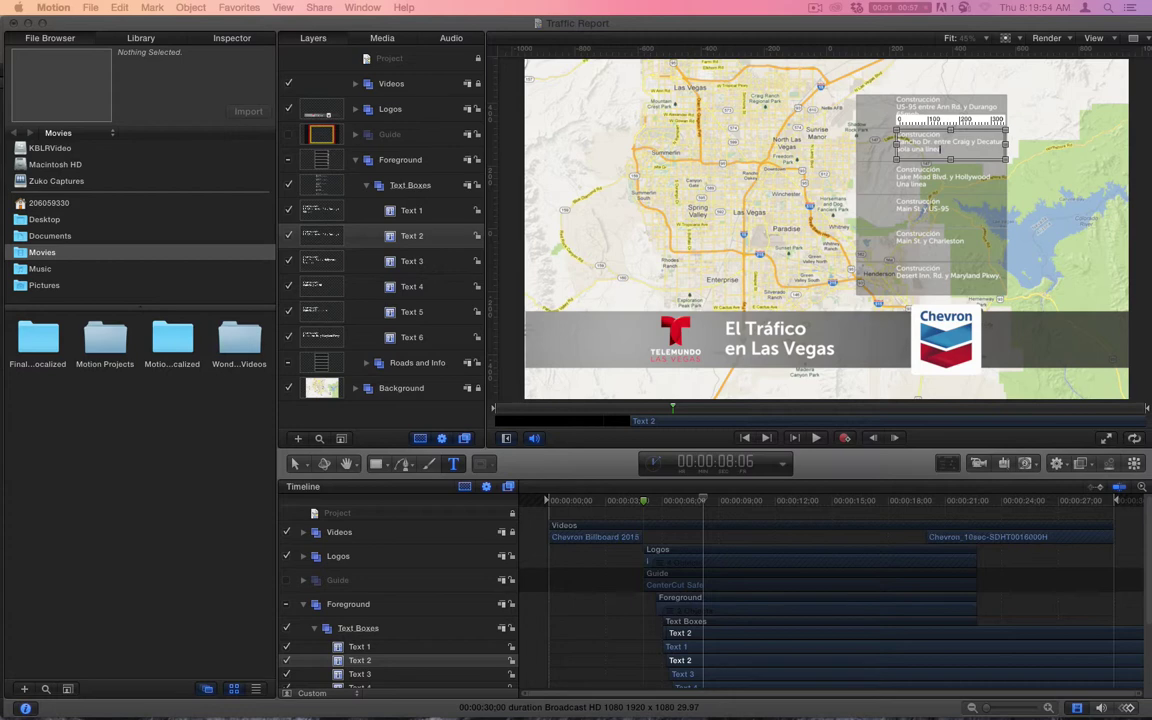
{"action": "key", "text": "super+Tab"}
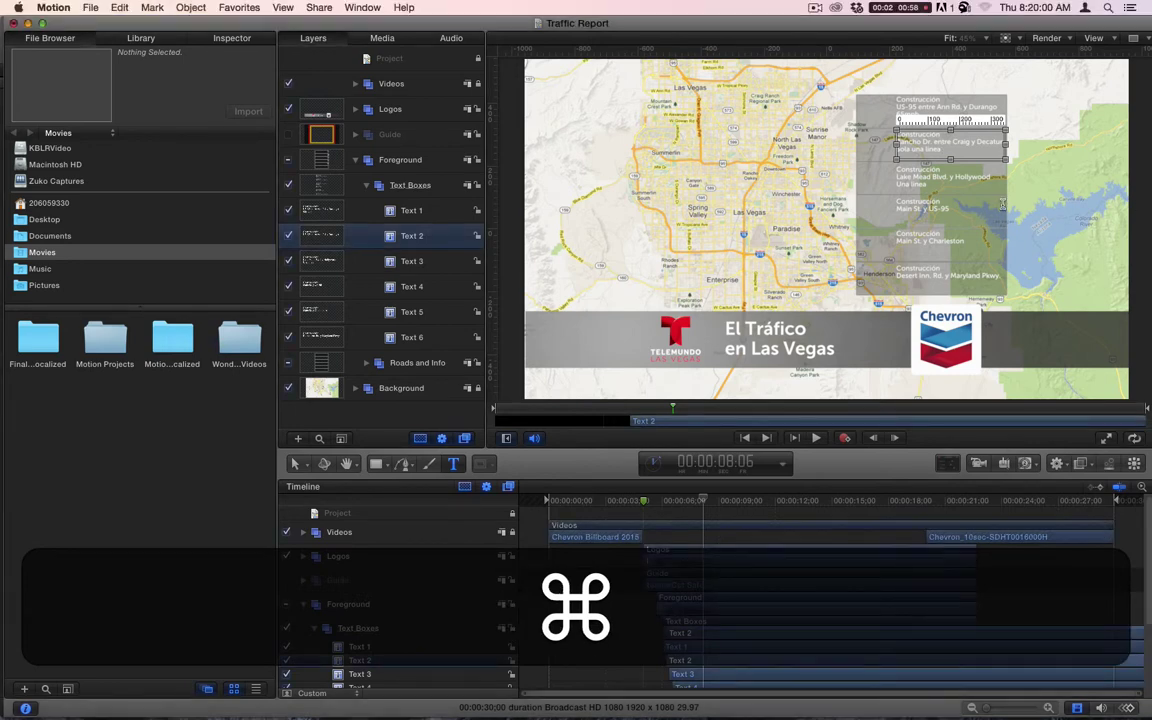
{"action": "left_click", "coordinate": [921, 184]}
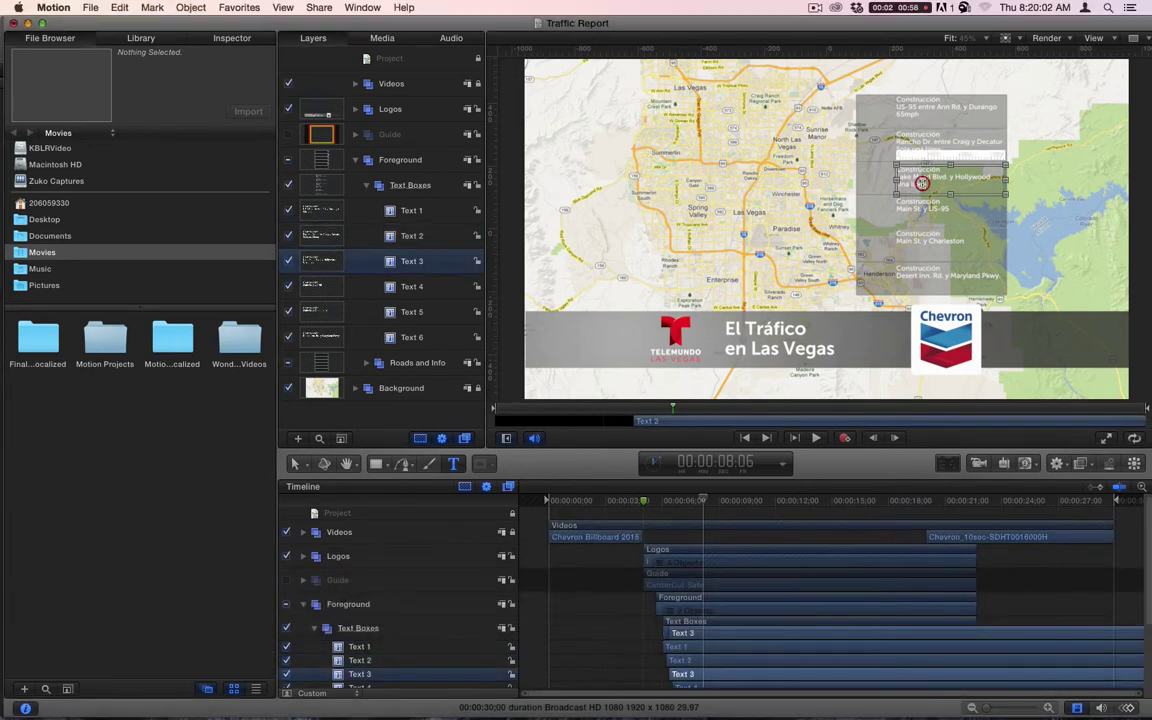
{"action": "key", "text": "BackSpace"}
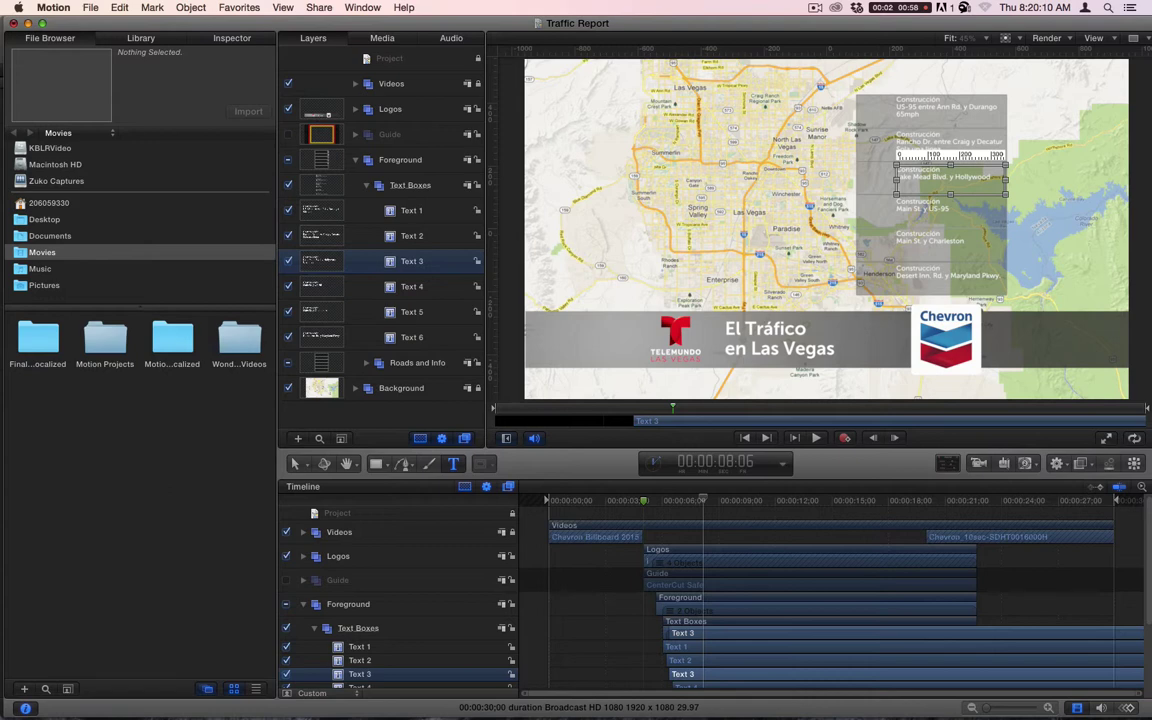
{"action": "key", "text": "super+z"}
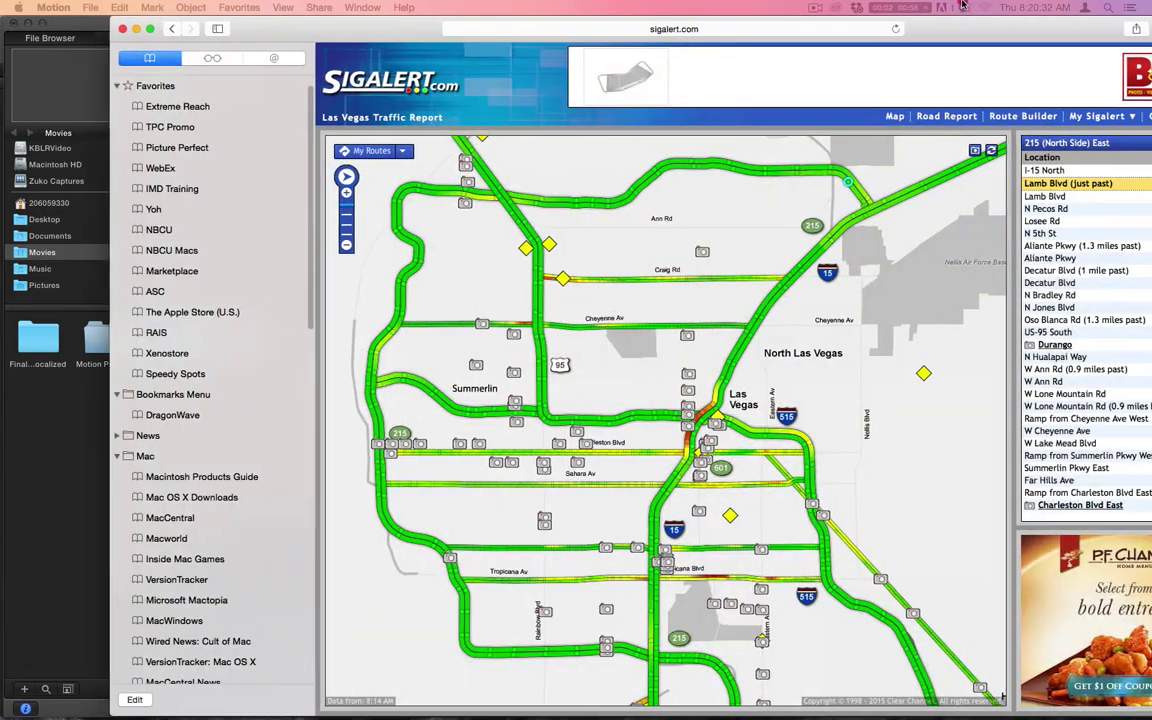
{"action": "left_click", "coordinate": [926, 20]}
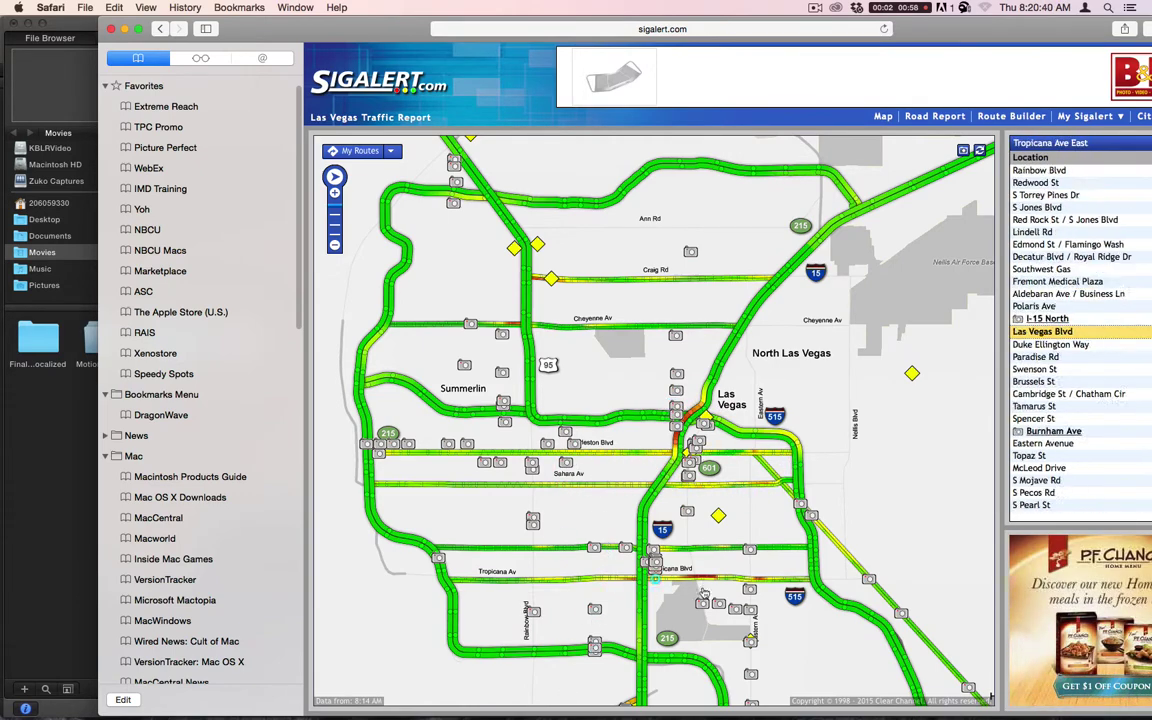
{"action": "left_click_drag", "start_coordinate": [656, 212], "coordinate": [688, 91]}
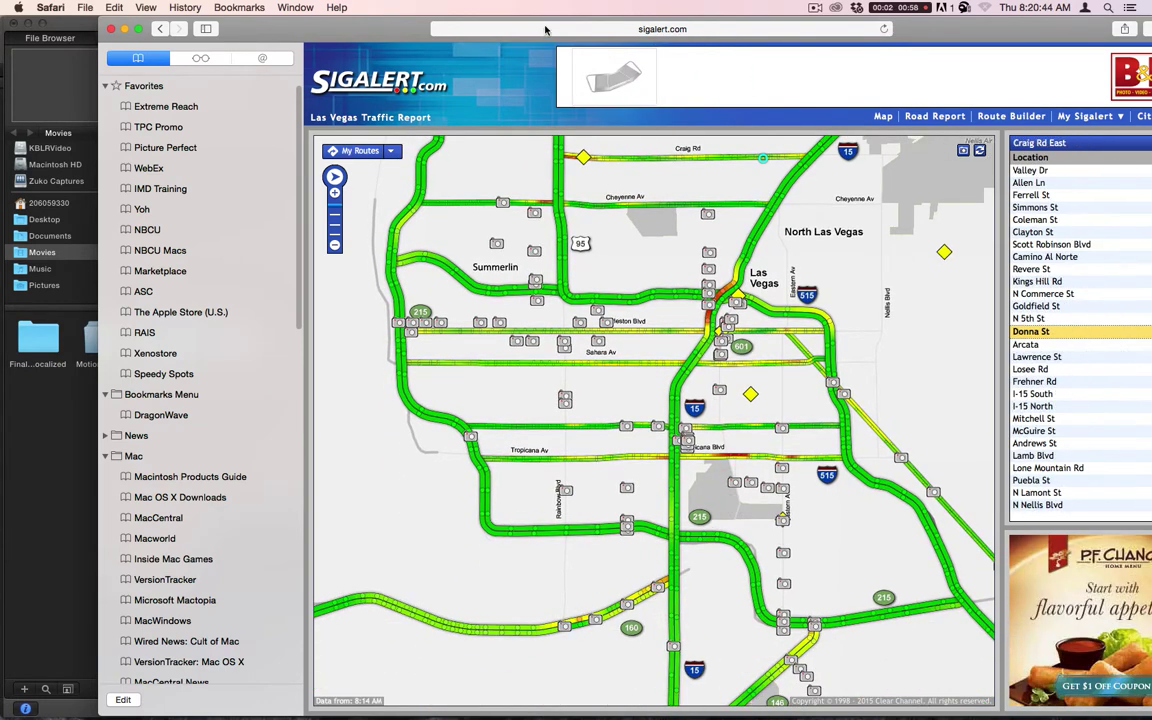
{"action": "key", "text": "super+w"}
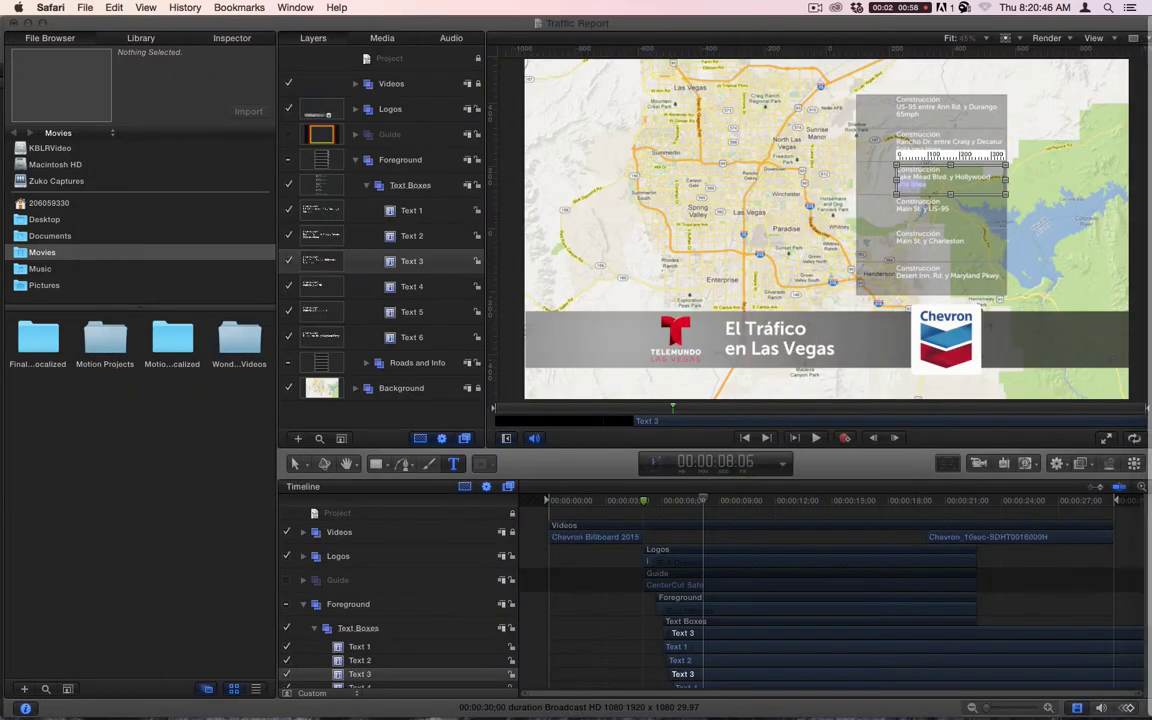
Collapse Text Boxes and expand Roads and Info > Signs > 515 Sign in the Timeline
{"action": "left_click", "coordinate": [314, 630]}
{"action": "left_click", "coordinate": [314, 628]}
{"action": "left_click", "coordinate": [330, 652]}
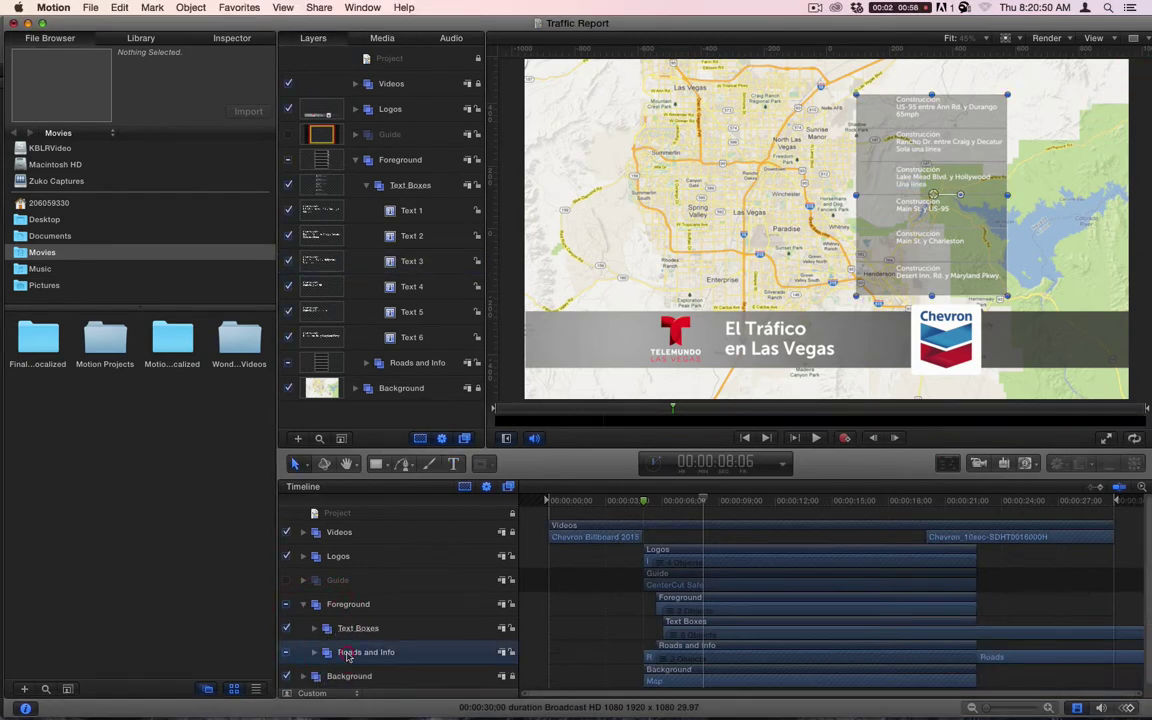
{"action": "left_click", "coordinate": [314, 652]}
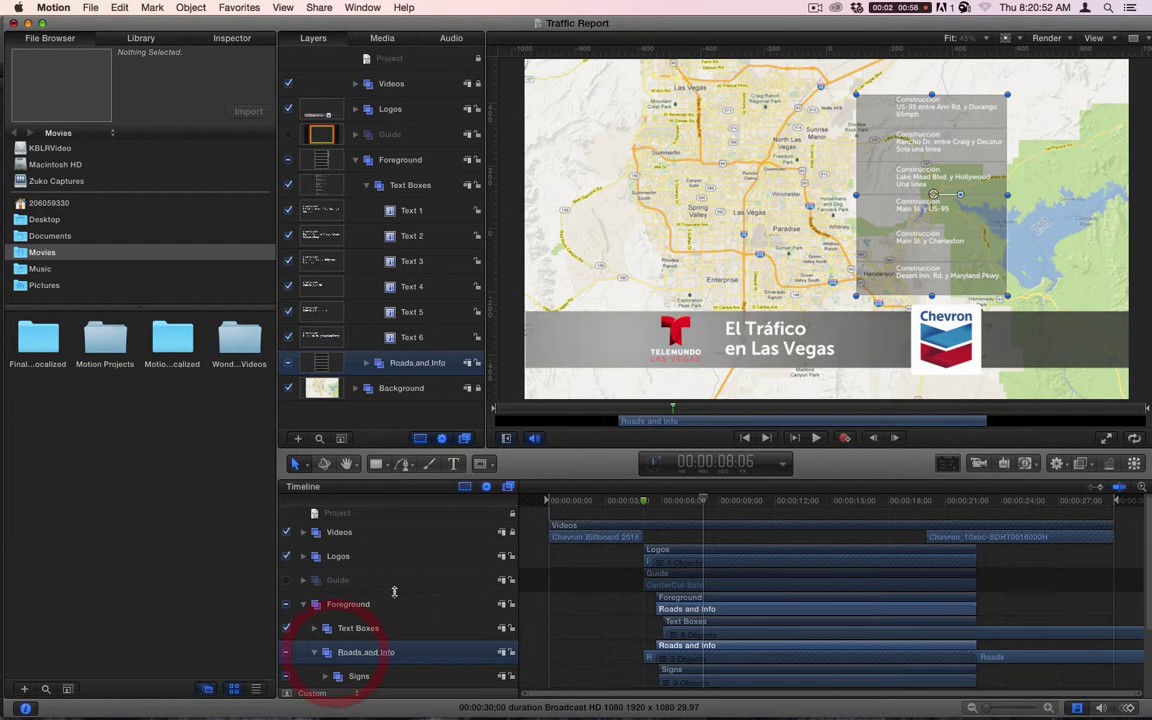
{"action": "left_click", "coordinate": [324, 604]}
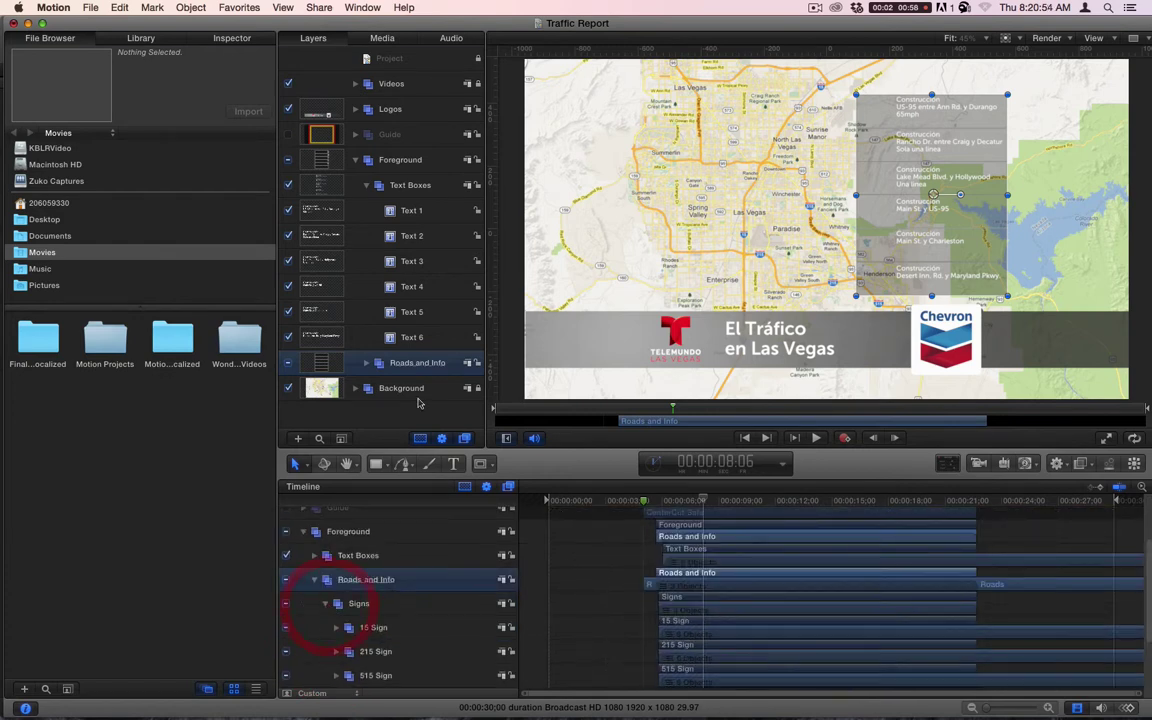
{"action": "left_click", "coordinate": [337, 604]}
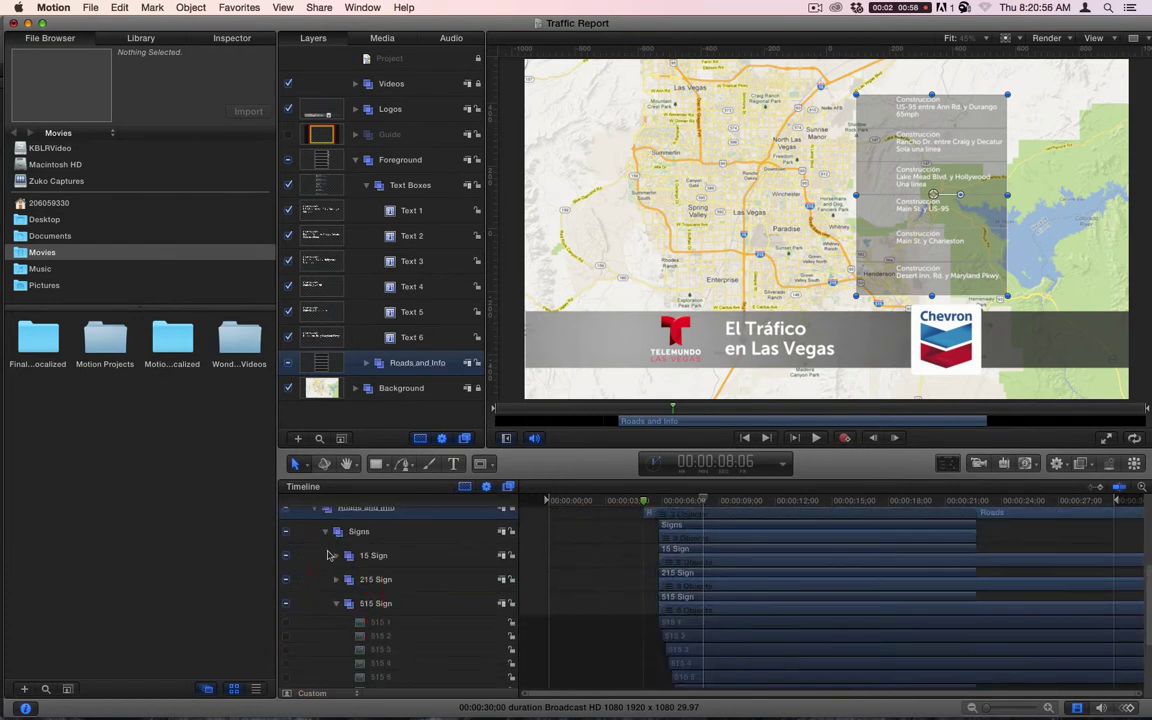
Enable the 515 1 and 515 4 shields, collapse the sign groups, and select Roads
{"action": "left_click", "coordinate": [287, 623]}
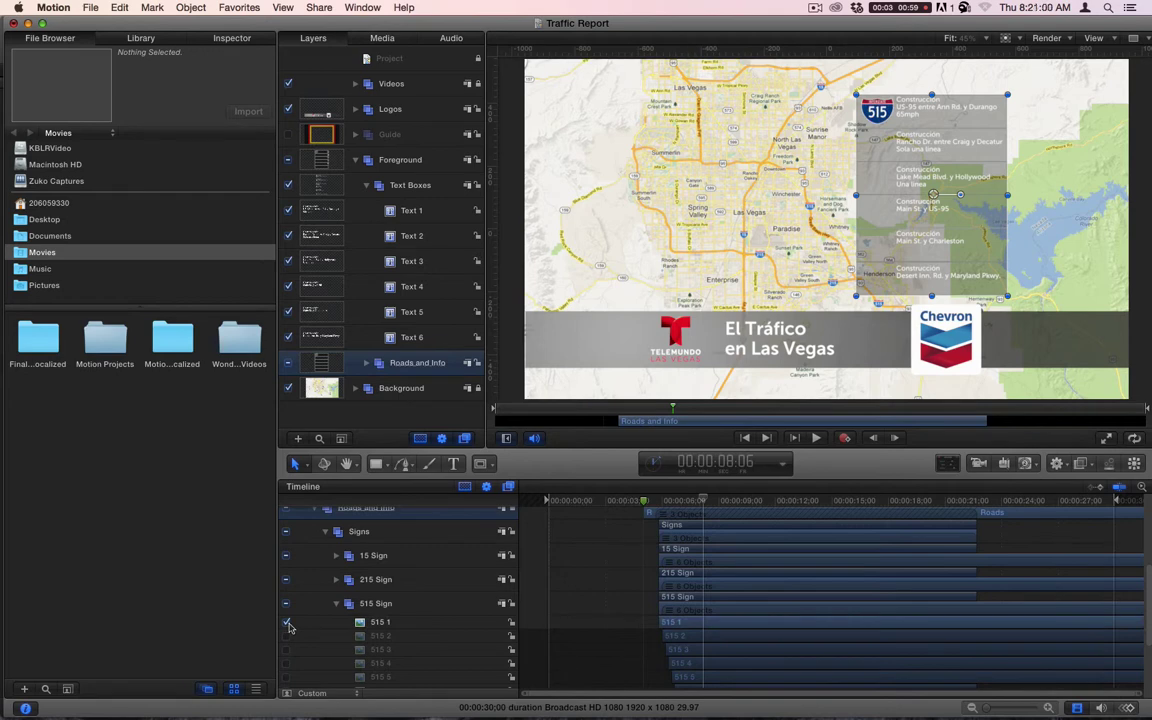
{"action": "scroll", "coordinate": [288, 626], "scroll_direction": "down", "scroll_amount": 1}
{"action": "left_click", "coordinate": [288, 657]}
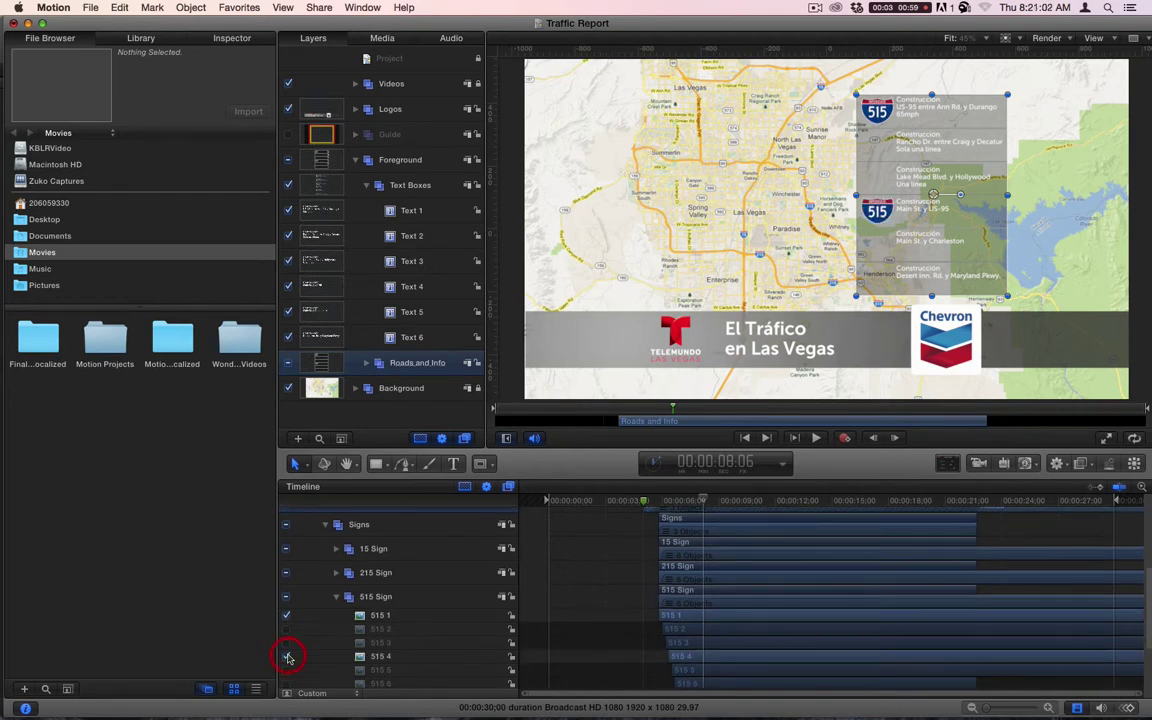
{"action": "left_click", "coordinate": [337, 597]}
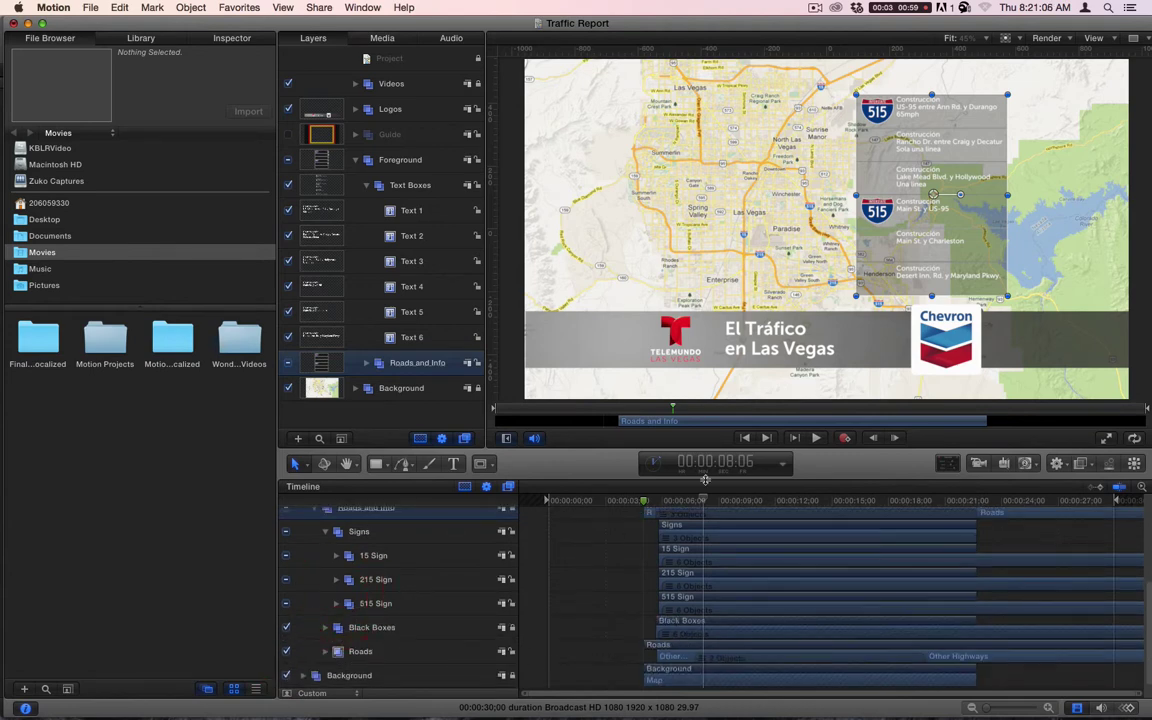
{"action": "left_click", "coordinate": [325, 531]}
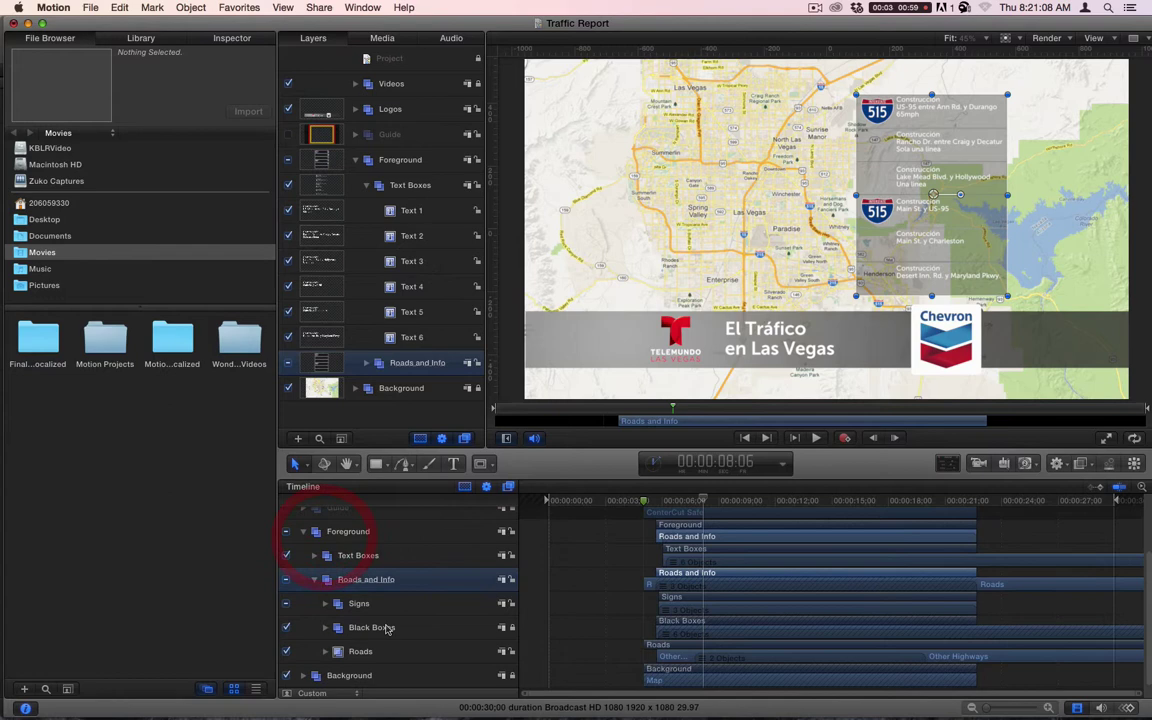
{"action": "left_click", "coordinate": [360, 651]}
With the Paint Stroke tool targeting Roads, paint two black strokes over roads near Las Vegas
{"action": "left_click", "coordinate": [427, 463]}
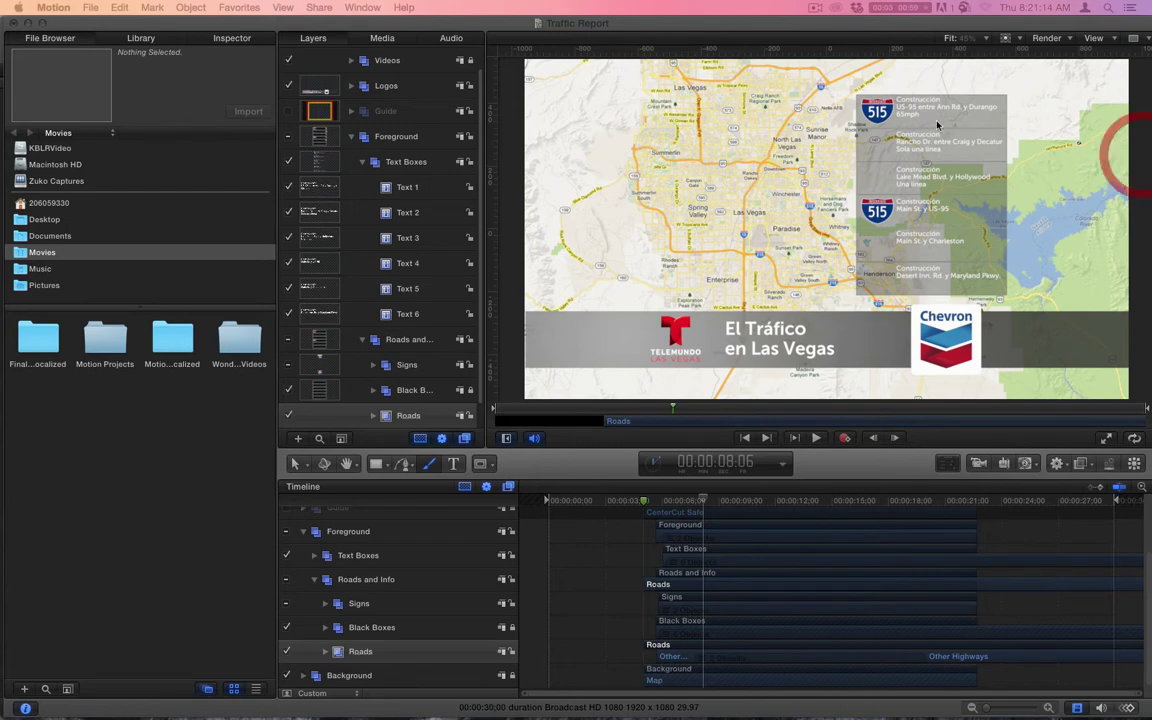
{"action": "left_click", "coordinate": [729, 24]}
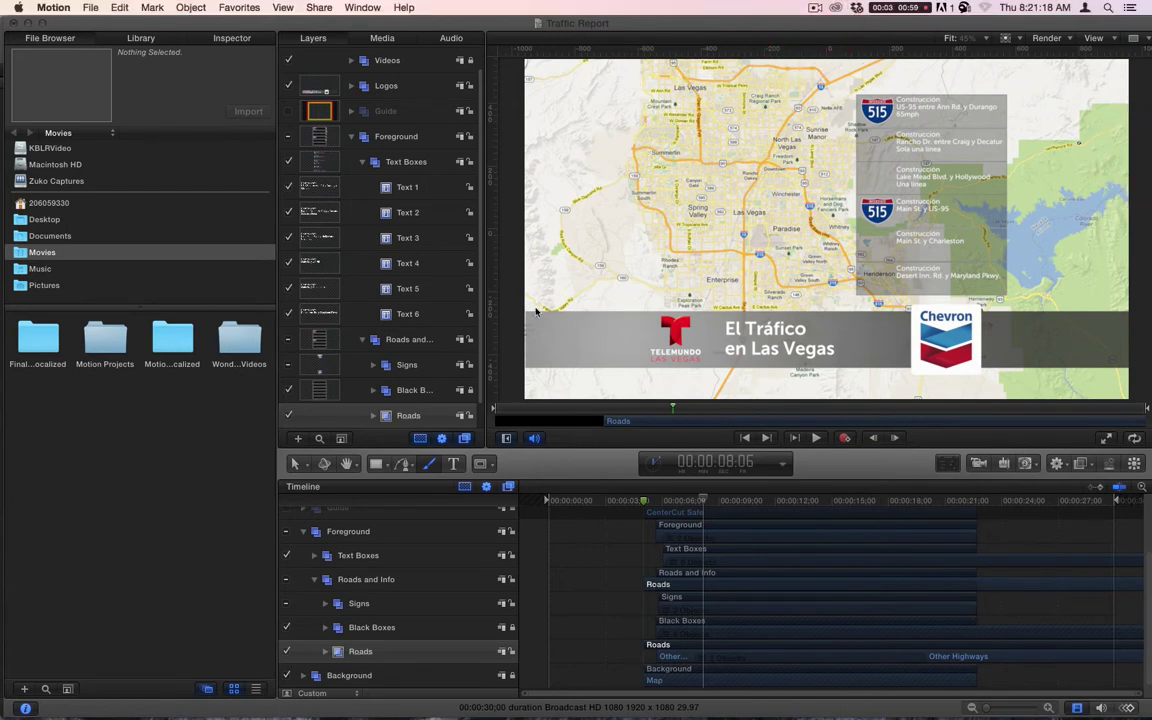
{"action": "left_click", "coordinate": [408, 415]}
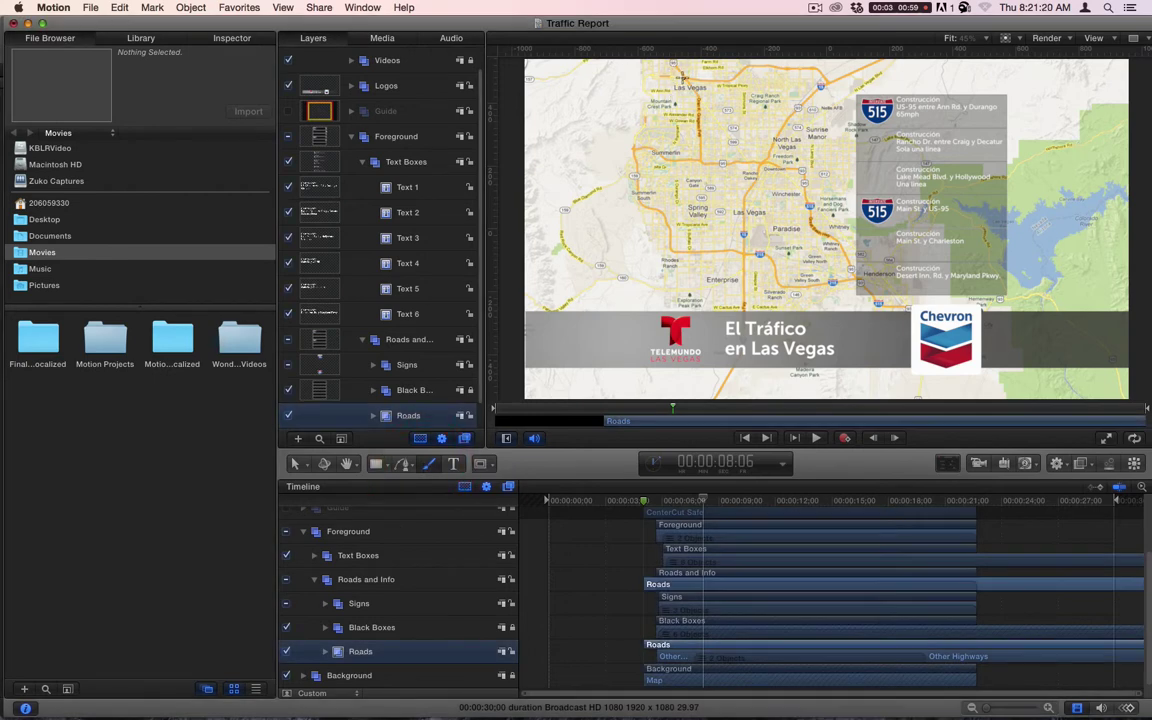
{"action": "mouse_move", "coordinate": [685, 77]}
{"action": "left_mouse_down"}
{"action": "mouse_move", "coordinate": [668, 76]}
{"action": "mouse_move", "coordinate": [700, 120]}
{"action": "left_mouse_up"}
{"action": "key", "text": "Escape"}
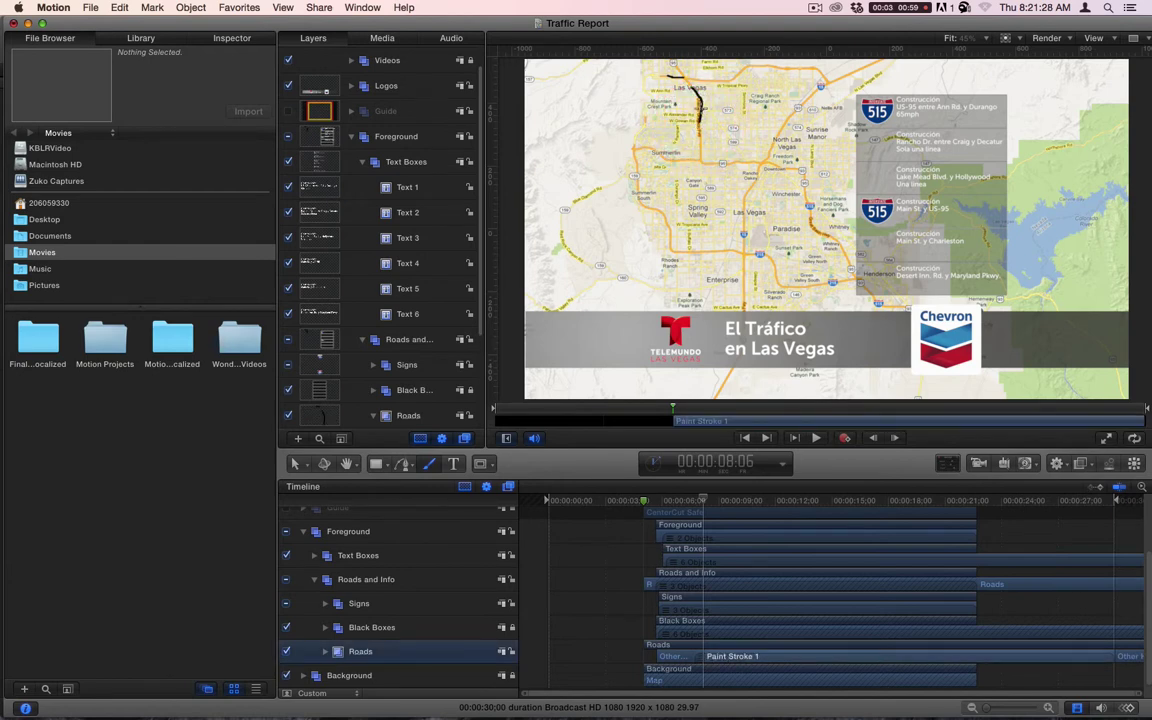
{"action": "left_click_drag", "start_coordinate": [700, 95], "coordinate": [701, 120]}
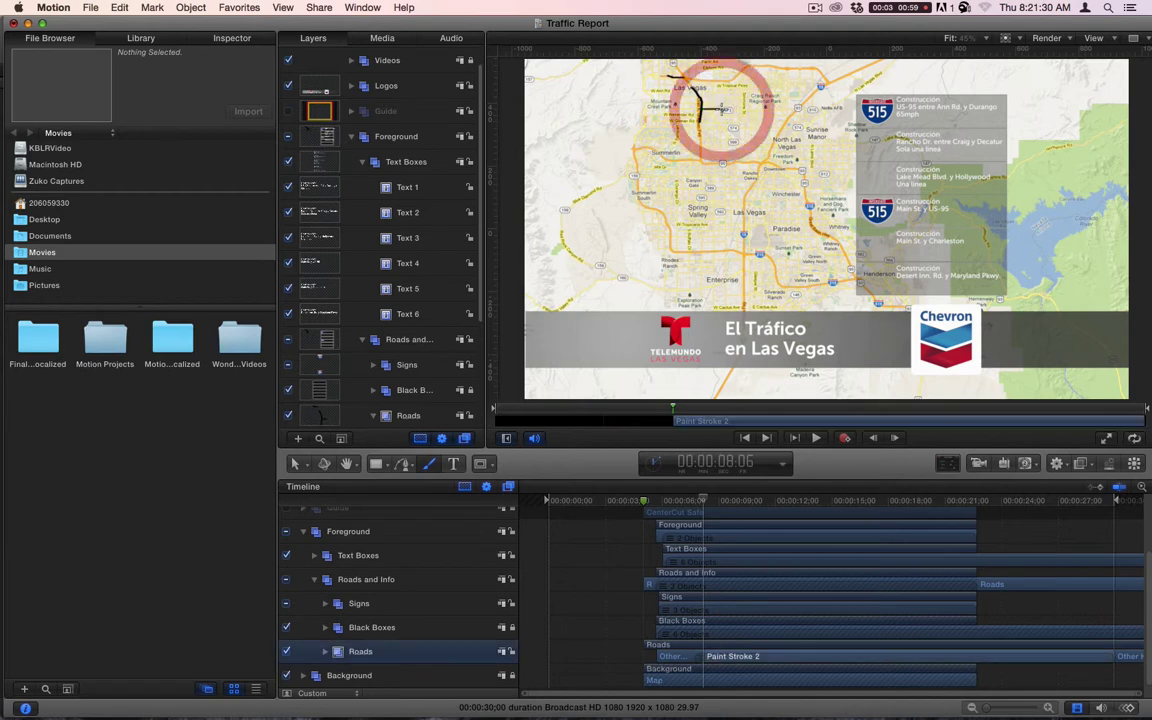
Paint more strokes east of Sunrise Manor and across central Las Vegas, undoing the final diagonal
{"action": "left_click_drag", "start_coordinate": [778, 106], "coordinate": [795, 105]}
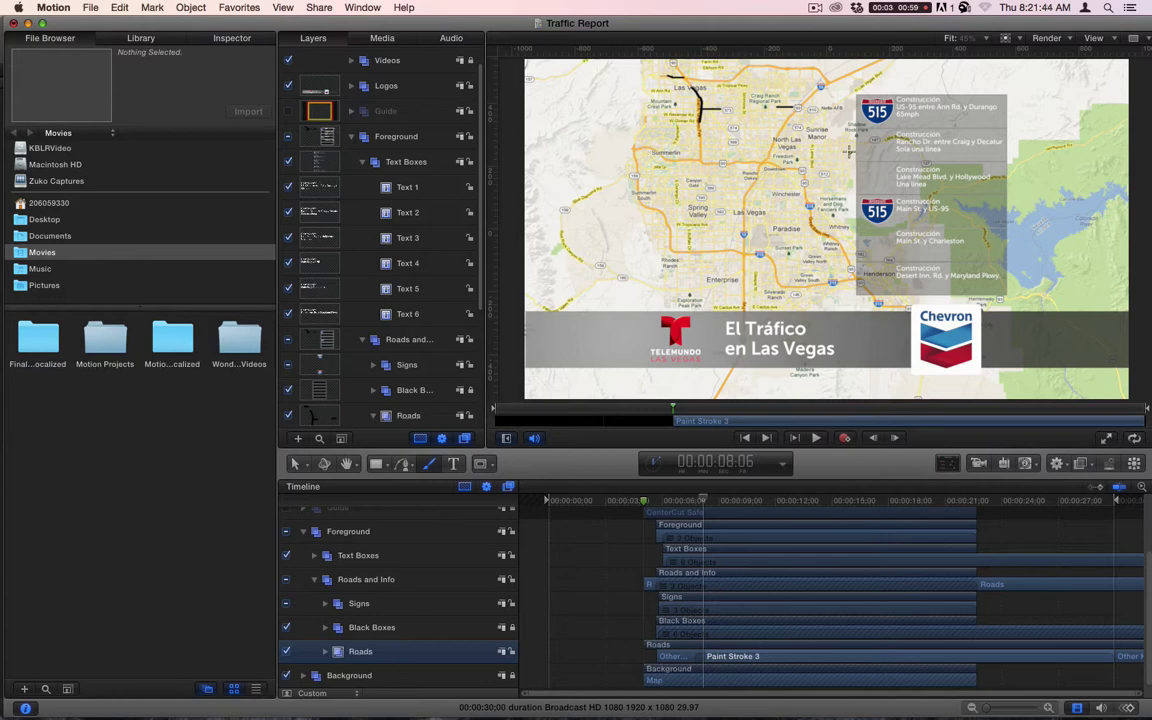
{"action": "left_click_drag", "start_coordinate": [849, 147], "coordinate": [838, 147]}
{"action": "key", "text": "super+shift+a"}
{"action": "left_click_drag", "start_coordinate": [768, 157], "coordinate": [752, 188]}
{"action": "key", "text": "Escape"}
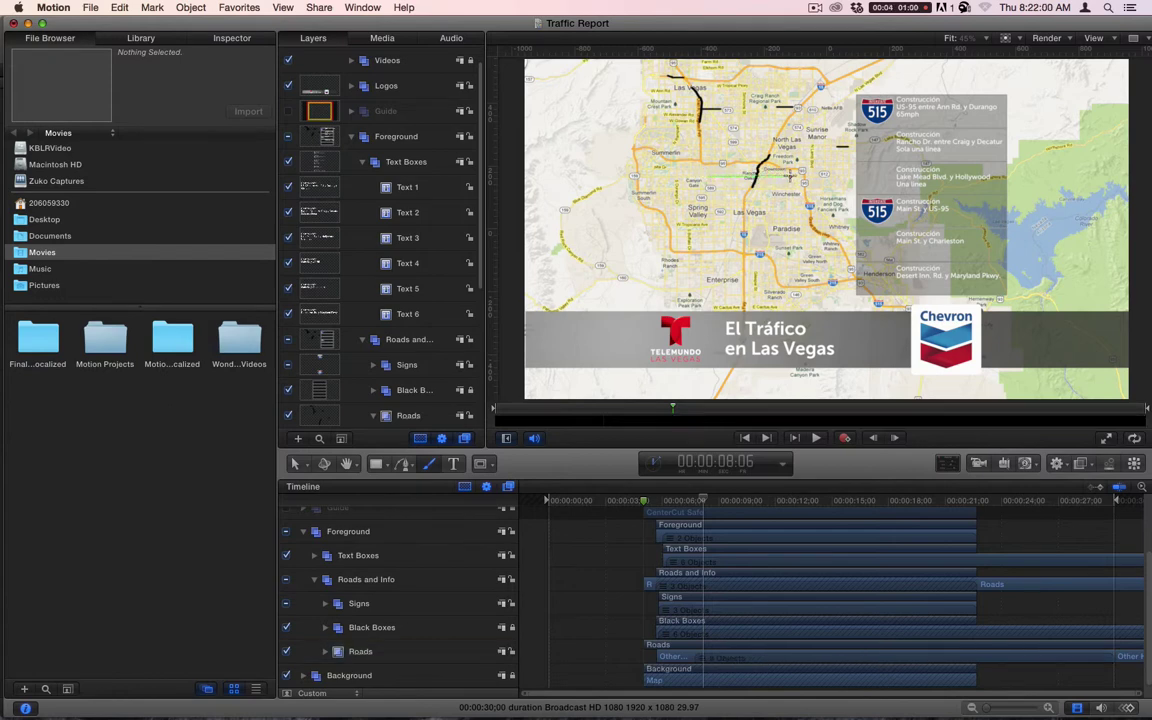
{"action": "left_click_drag", "start_coordinate": [708, 176], "coordinate": [752, 176]}
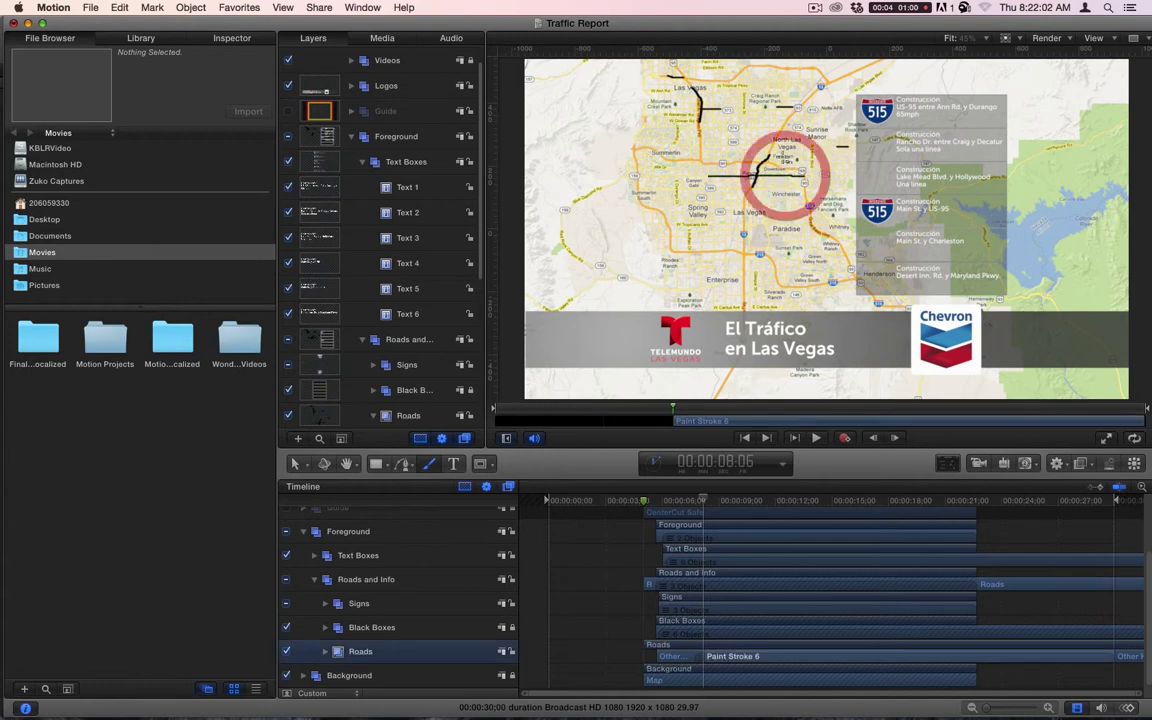
{"action": "key", "text": "Escape"}
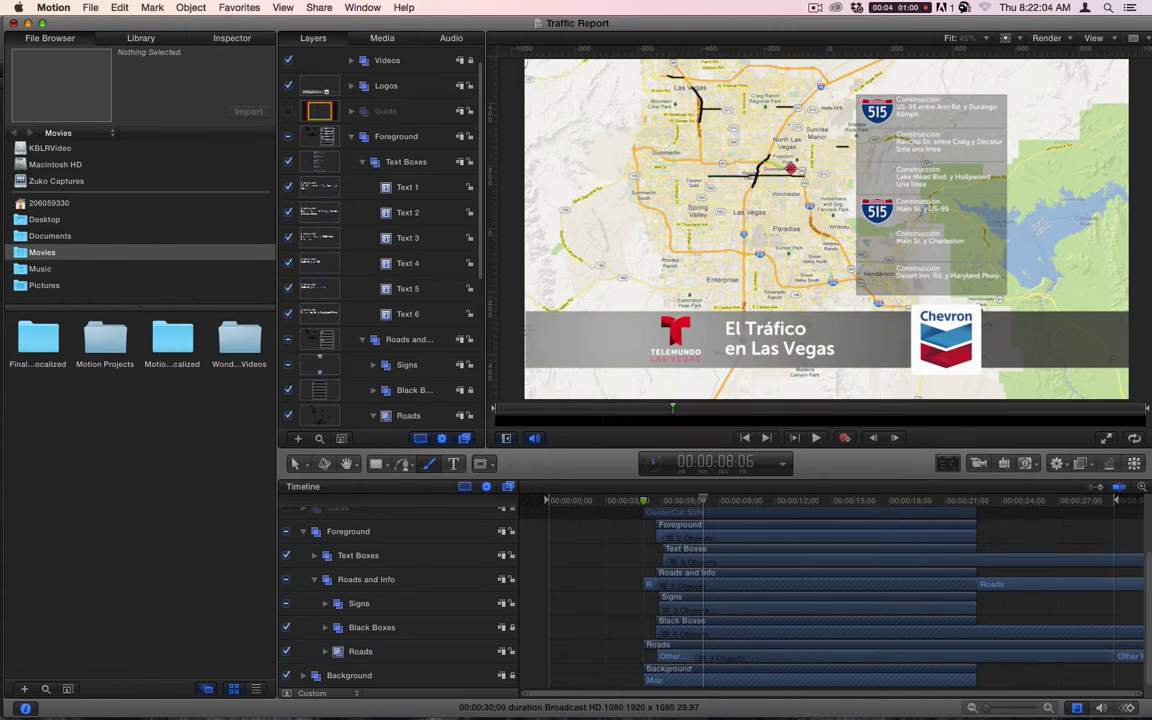
{"action": "left_click_drag", "start_coordinate": [805, 180], "coordinate": [765, 160]}
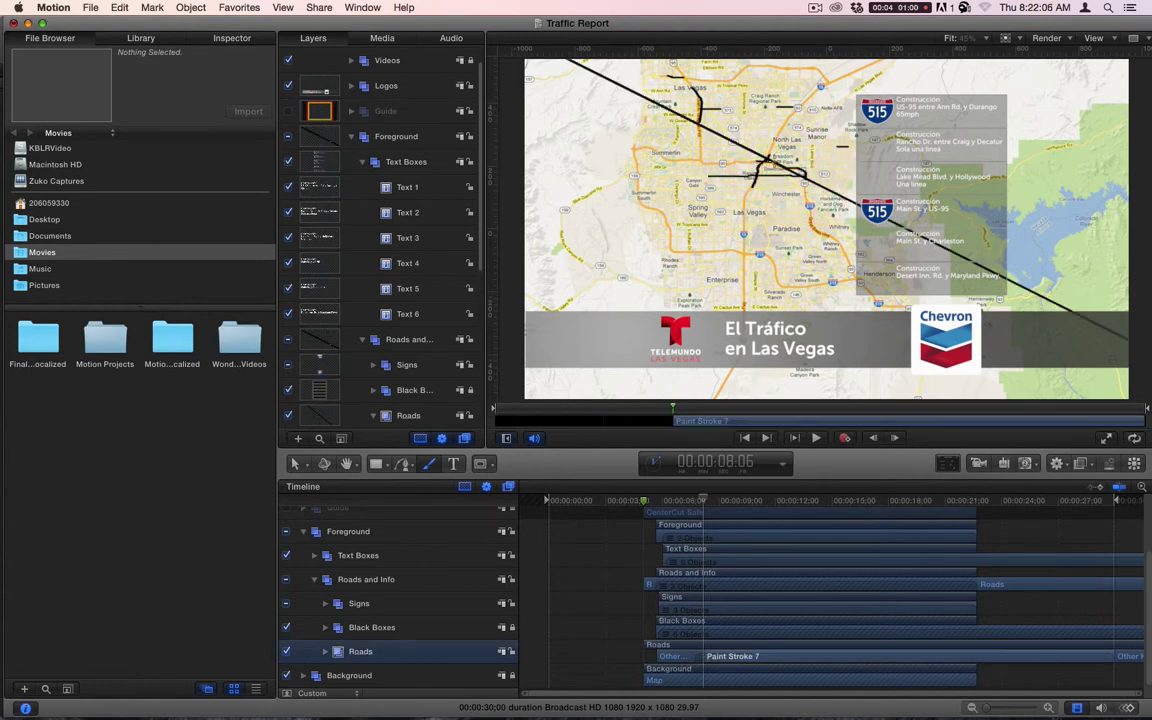
{"action": "key", "text": "super+z"}
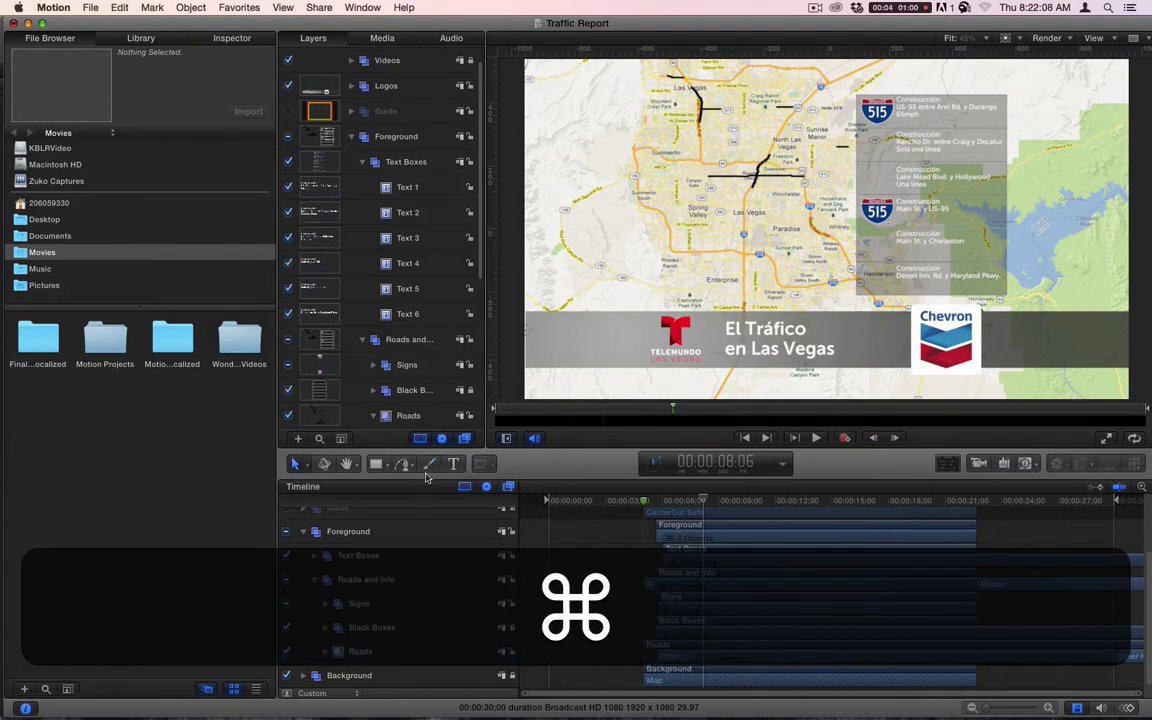
Reselect the Roads group and Paint Stroke tool, then paint strokes along east and southeast roads
{"action": "left_click", "coordinate": [429, 468]}
{"action": "left_click", "coordinate": [360, 651]}
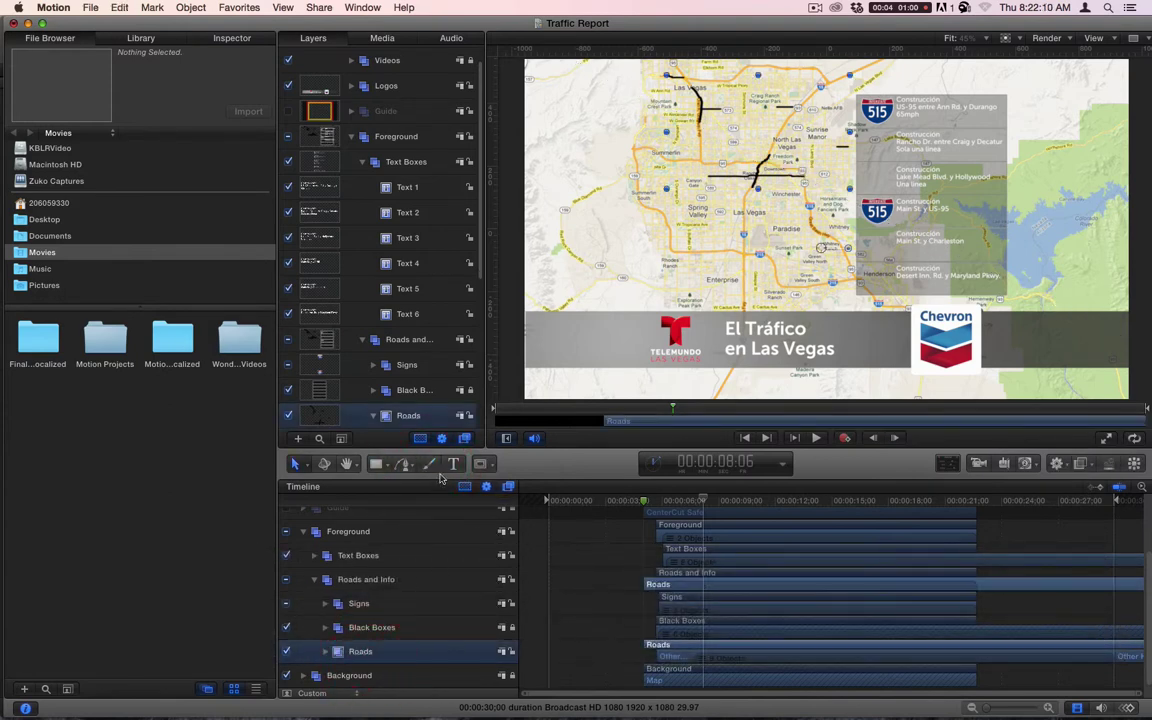
{"action": "left_click", "coordinate": [429, 464]}
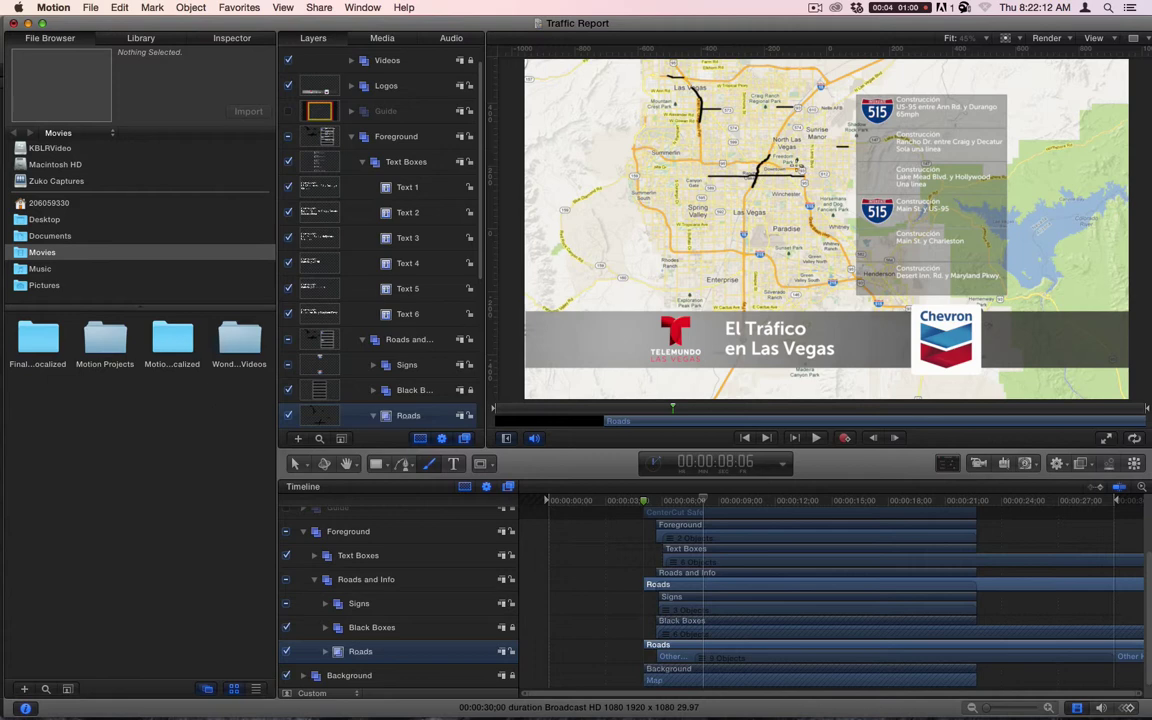
{"action": "left_click", "coordinate": [779, 167]}
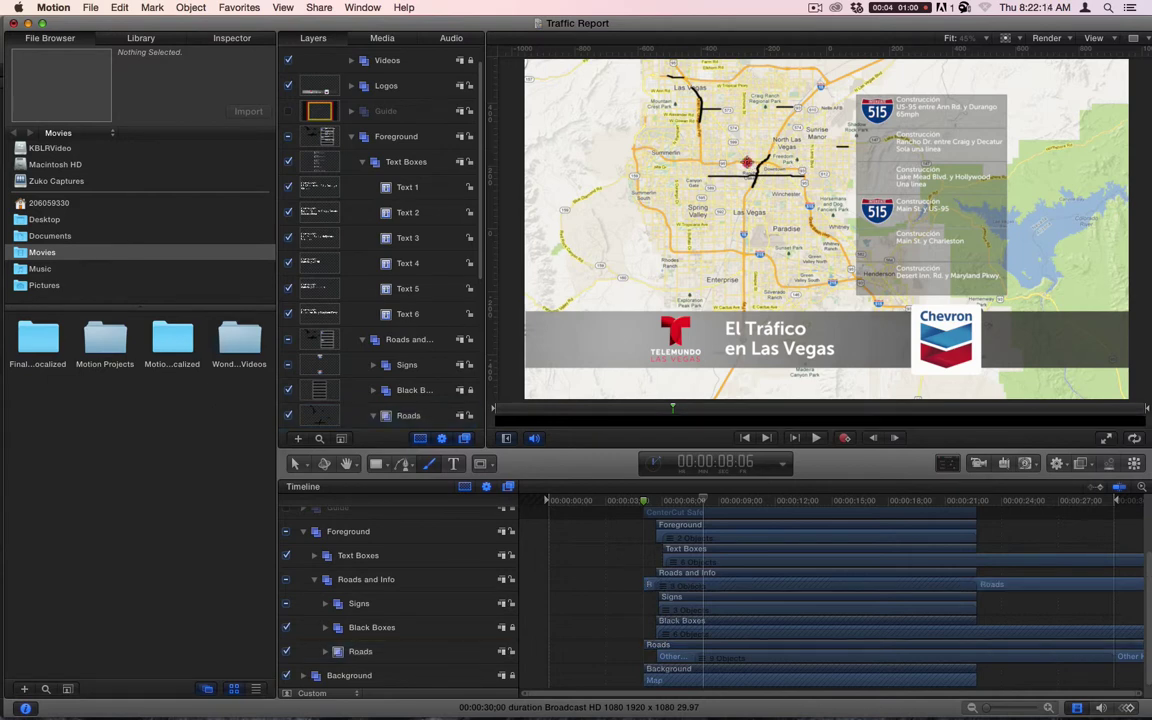
{"action": "left_click_drag", "start_coordinate": [779, 167], "coordinate": [804, 180]}
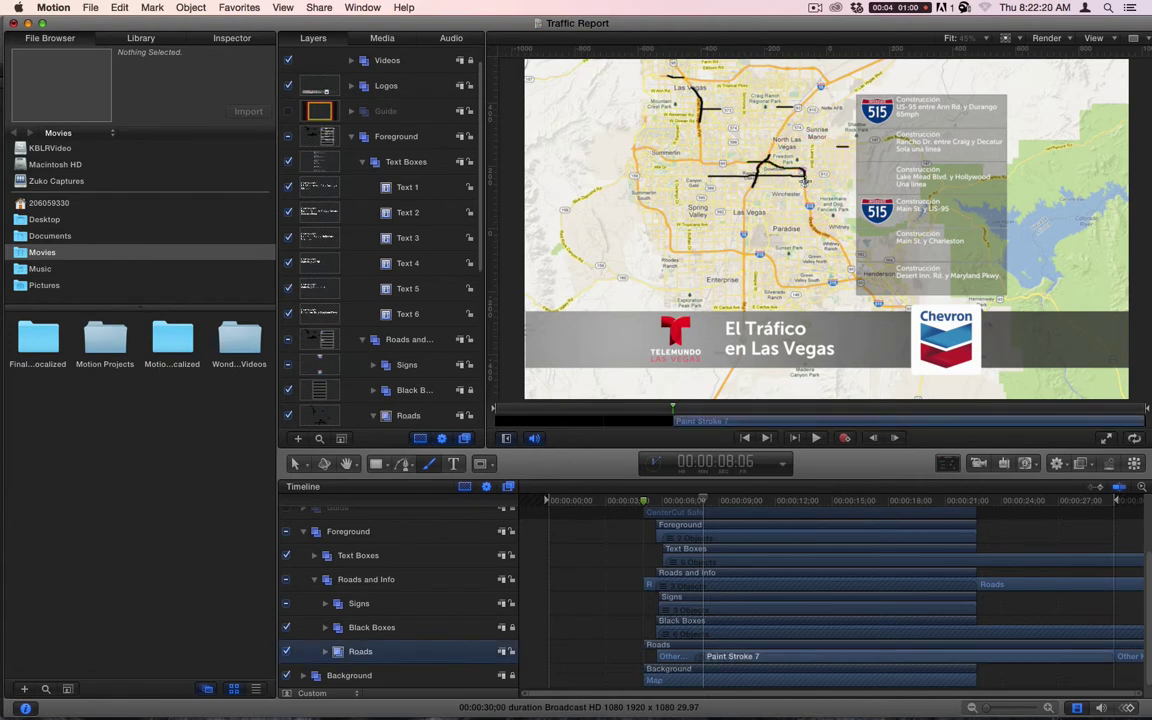
{"action": "key", "text": "Escape"}
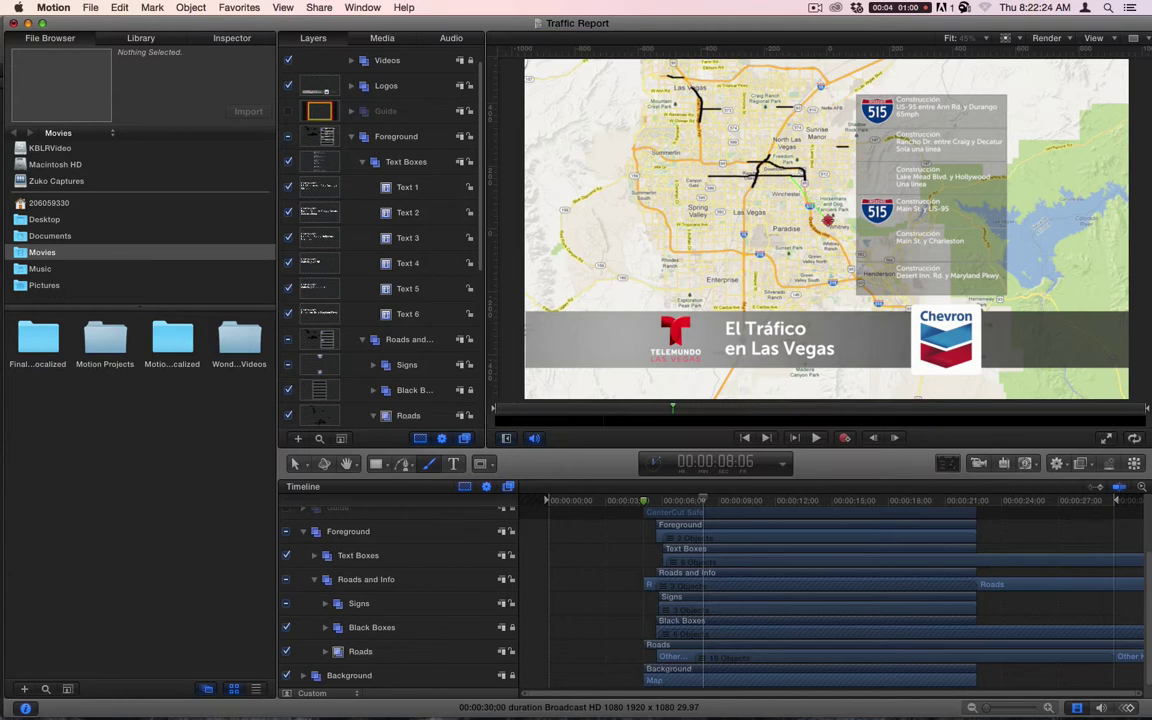
{"action": "left_click_drag", "start_coordinate": [803, 183], "coordinate": [826, 218]}
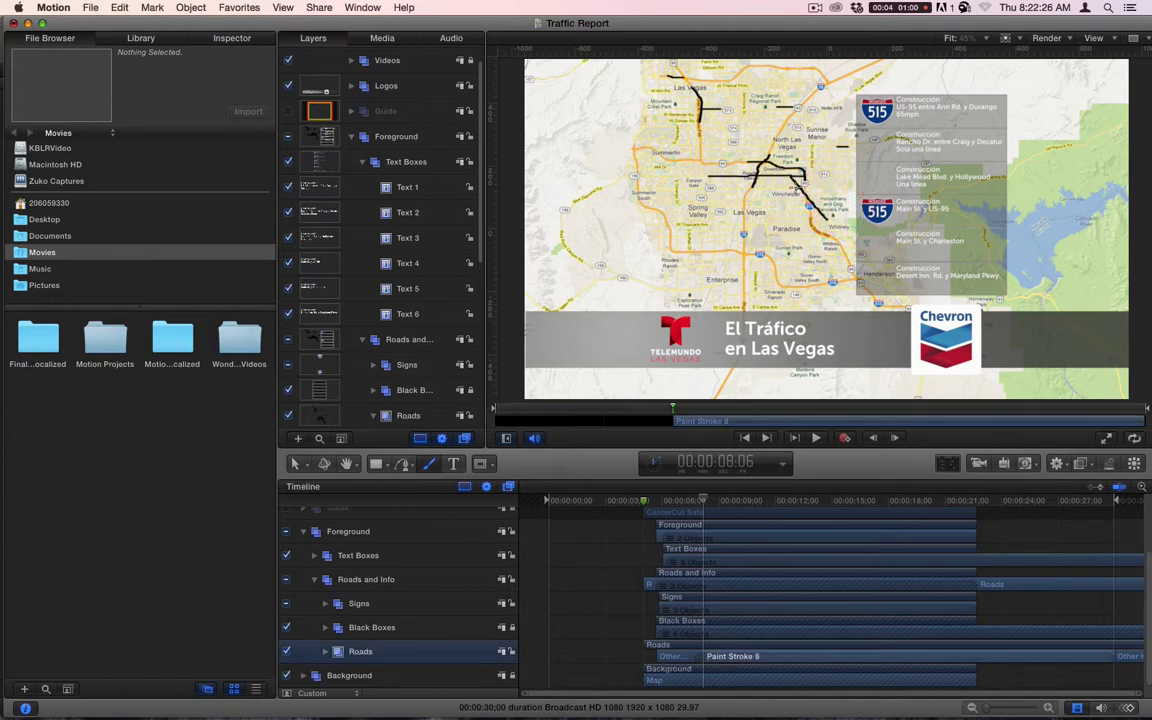
Paint further strokes over central, southern and upper-left Las Vegas roads
{"action": "left_click_drag", "start_coordinate": [708, 170], "coordinate": [676, 170]}
{"action": "key", "text": "super+shift+a"}
{"action": "left_click_drag", "start_coordinate": [740, 188], "coordinate": [758, 185]}
{"action": "key", "text": "super+shift+a"}
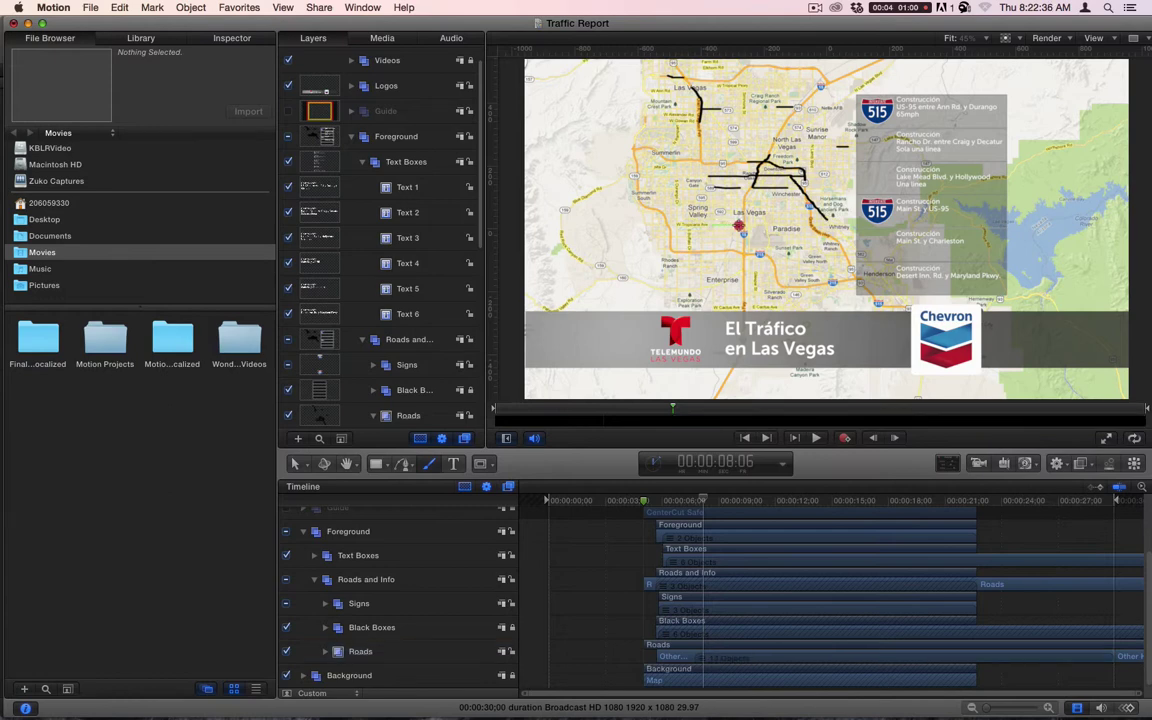
{"action": "left_click_drag", "start_coordinate": [775, 226], "coordinate": [714, 226]}
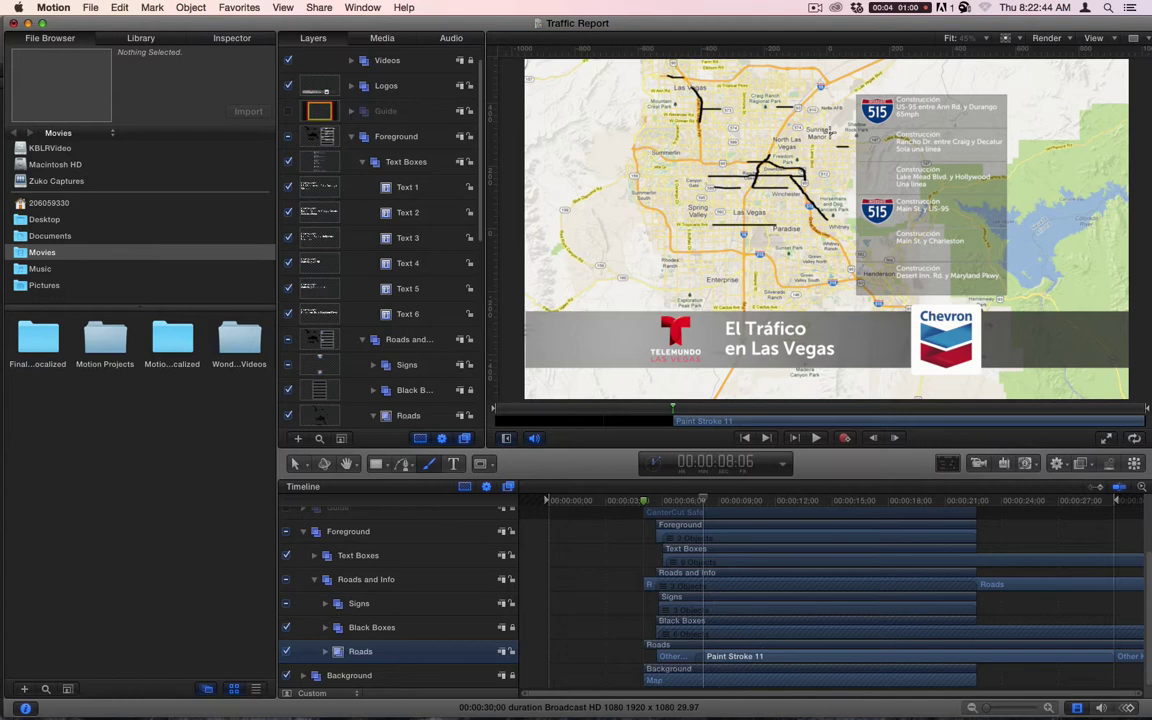
{"action": "left_click_drag", "start_coordinate": [690, 150], "coordinate": [684, 128]}
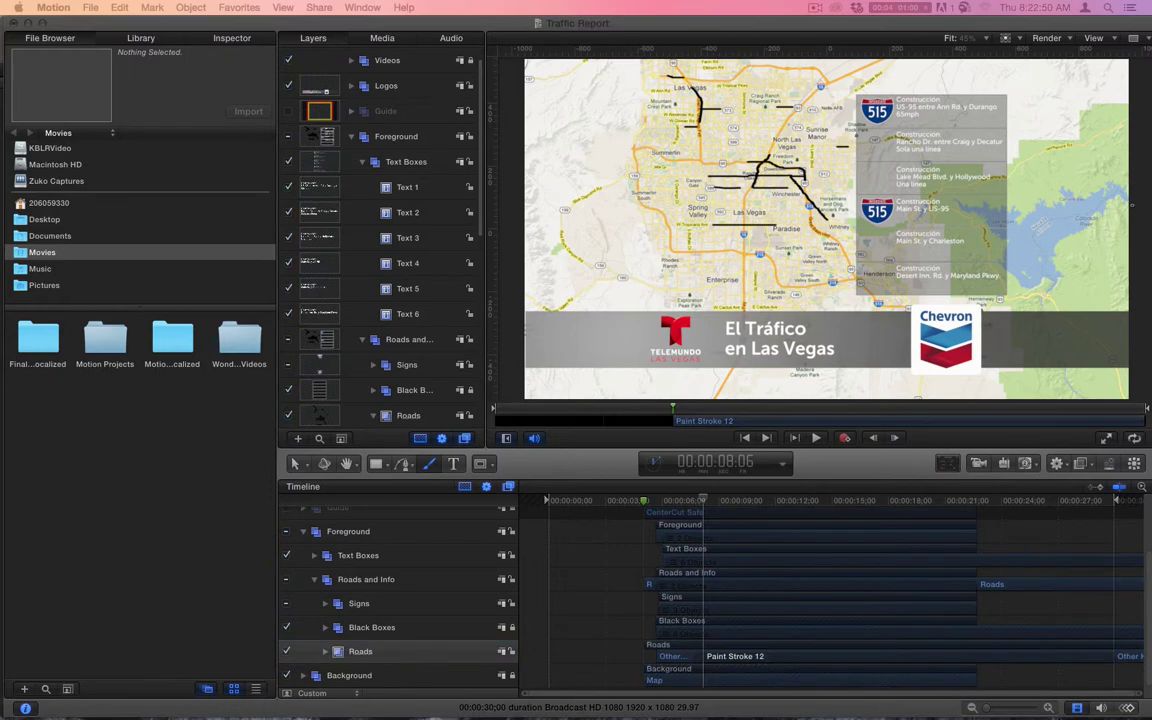
Paint two short strokes along roads near Enterprise
{"action": "left_click", "coordinate": [966, 314]}
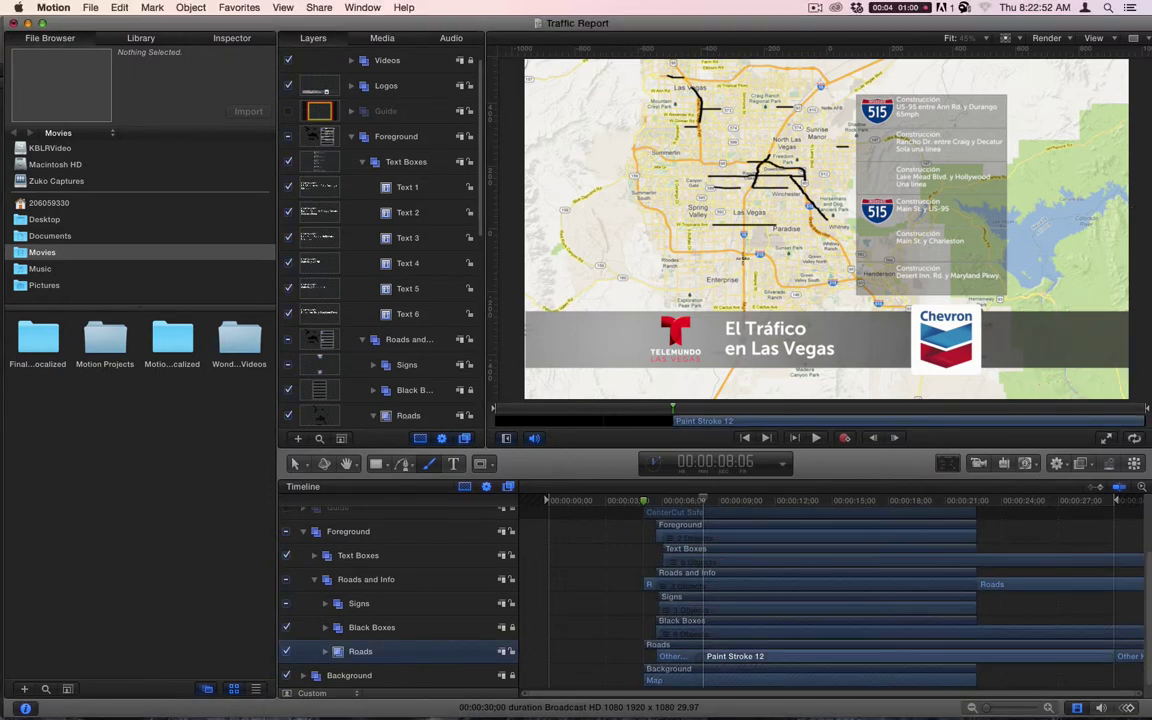
{"action": "left_click", "coordinate": [729, 280]}
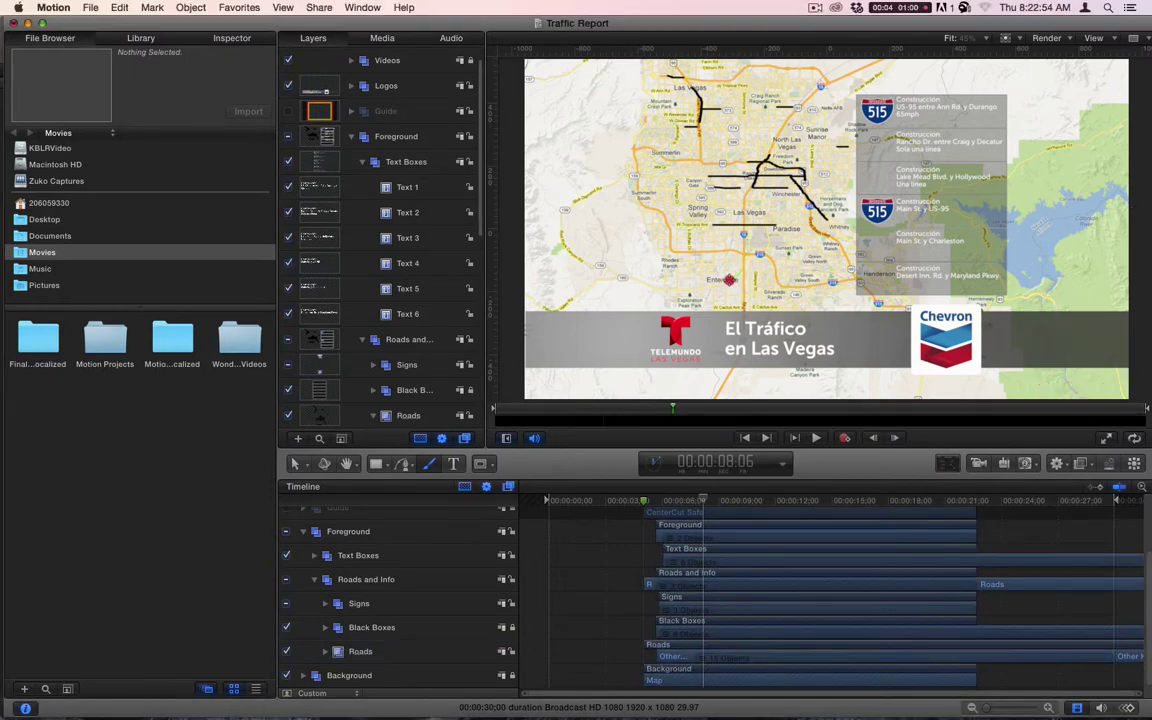
{"action": "left_click_drag", "start_coordinate": [703, 288], "coordinate": [740, 268]}
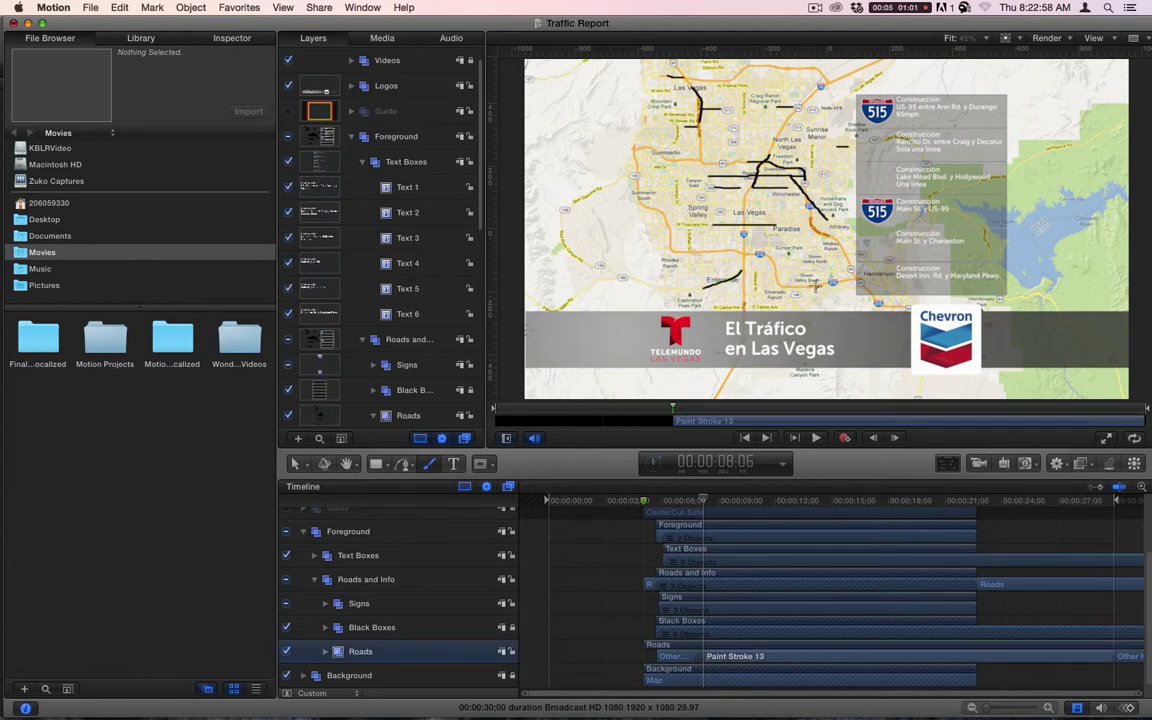
{"action": "left_click_drag", "start_coordinate": [740, 255], "coordinate": [712, 275]}
Select all paint strokes in the Roads group and shift them about four seconds earlier
{"action": "left_click", "coordinate": [327, 652]}
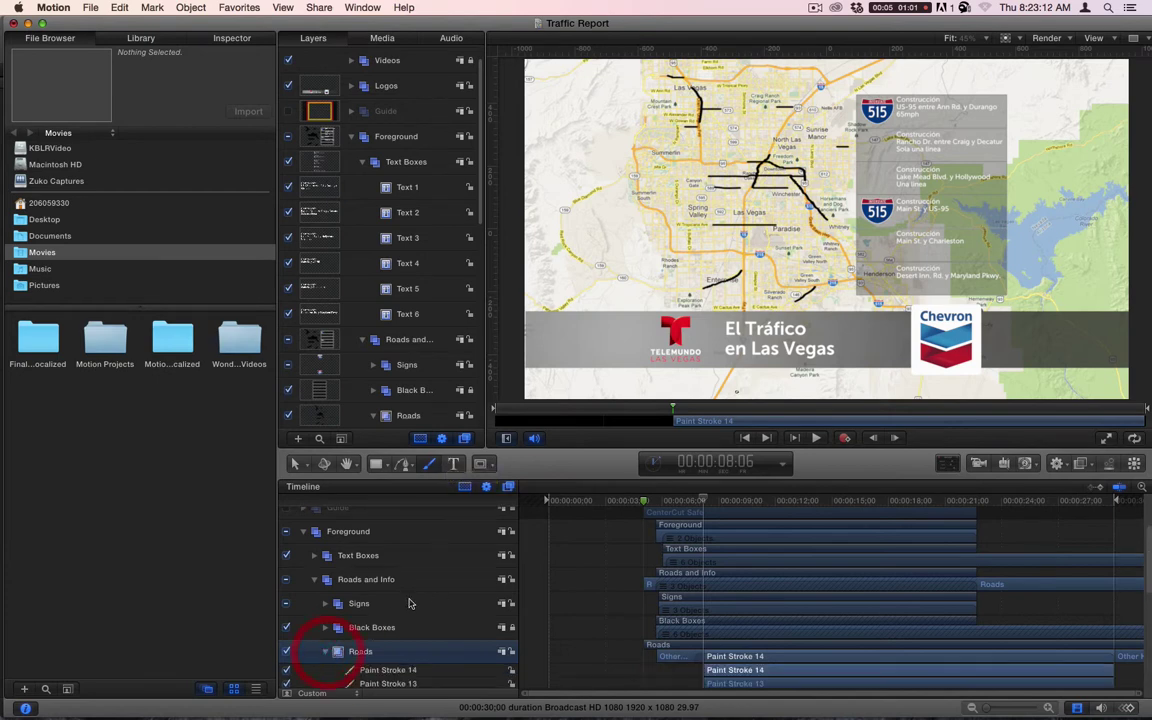
{"action": "scroll", "coordinate": [411, 601], "scroll_direction": "down", "scroll_amount": 10}
{"action": "scroll", "coordinate": [408, 615], "scroll_direction": "up", "scroll_amount": 1}
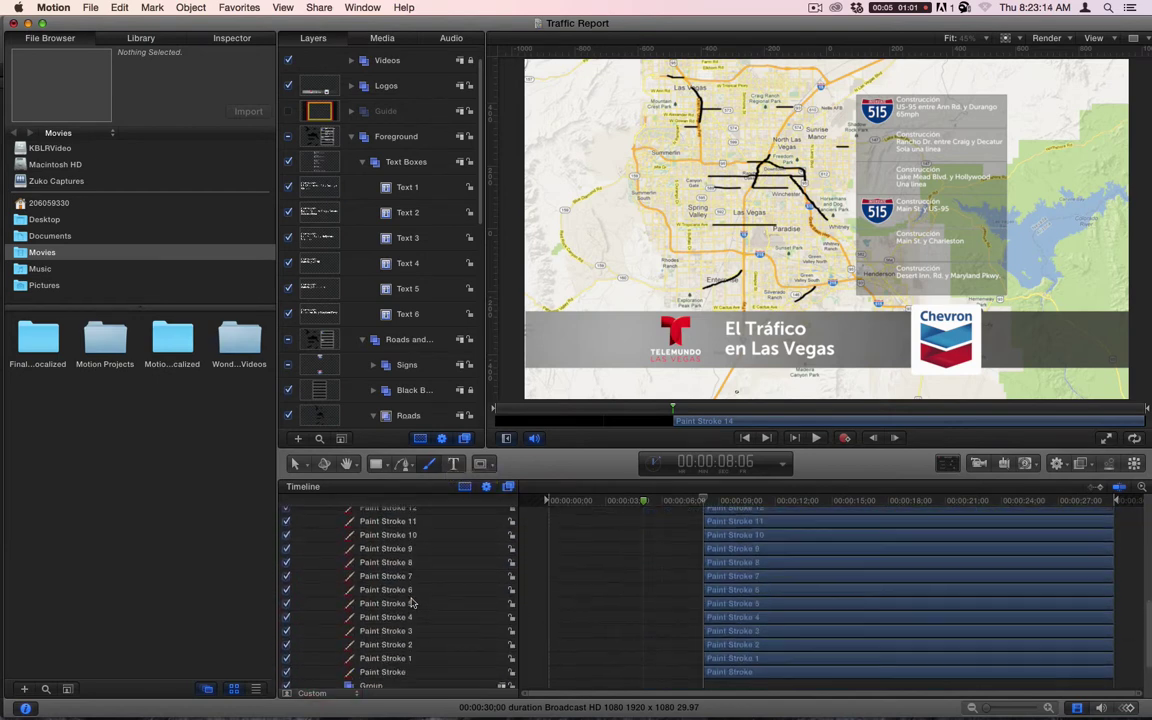
{"action": "left_click", "coordinate": [385, 680]}
{"action": "scroll", "coordinate": [410, 640], "scroll_direction": "up", "scroll_amount": 3}
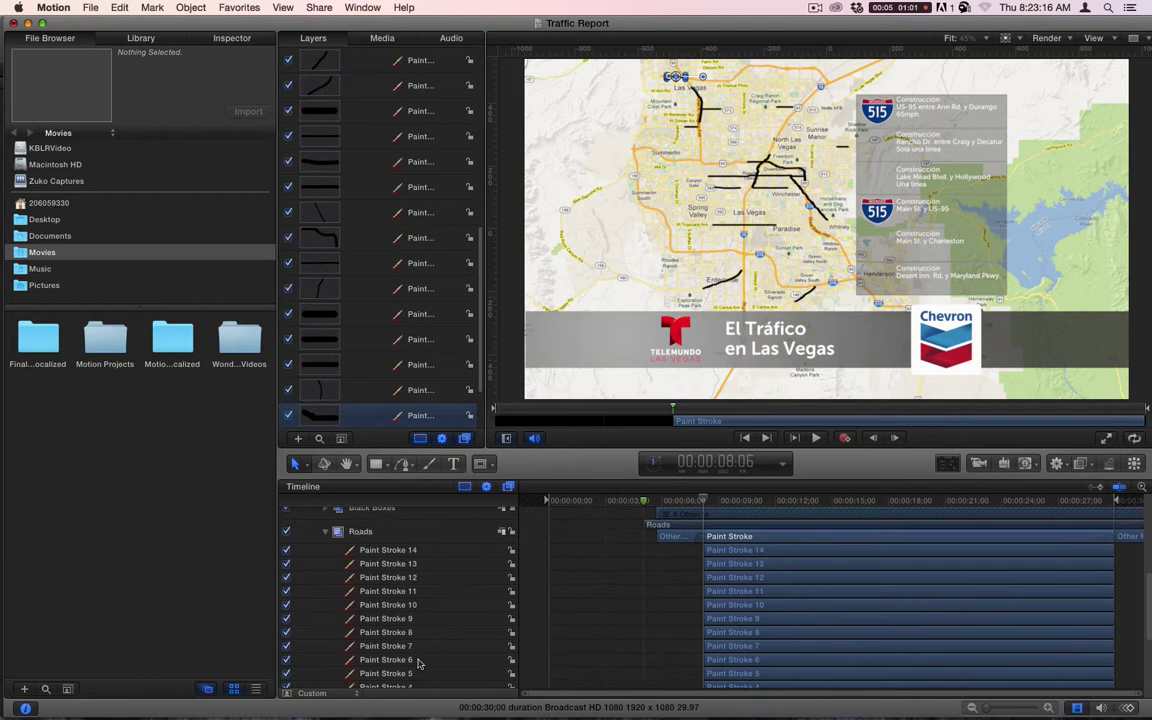
{"action": "left_click", "coordinate": [398, 551], "text": "shift"}
{"action": "left_click_drag", "start_coordinate": [806, 552], "coordinate": [723, 553]}
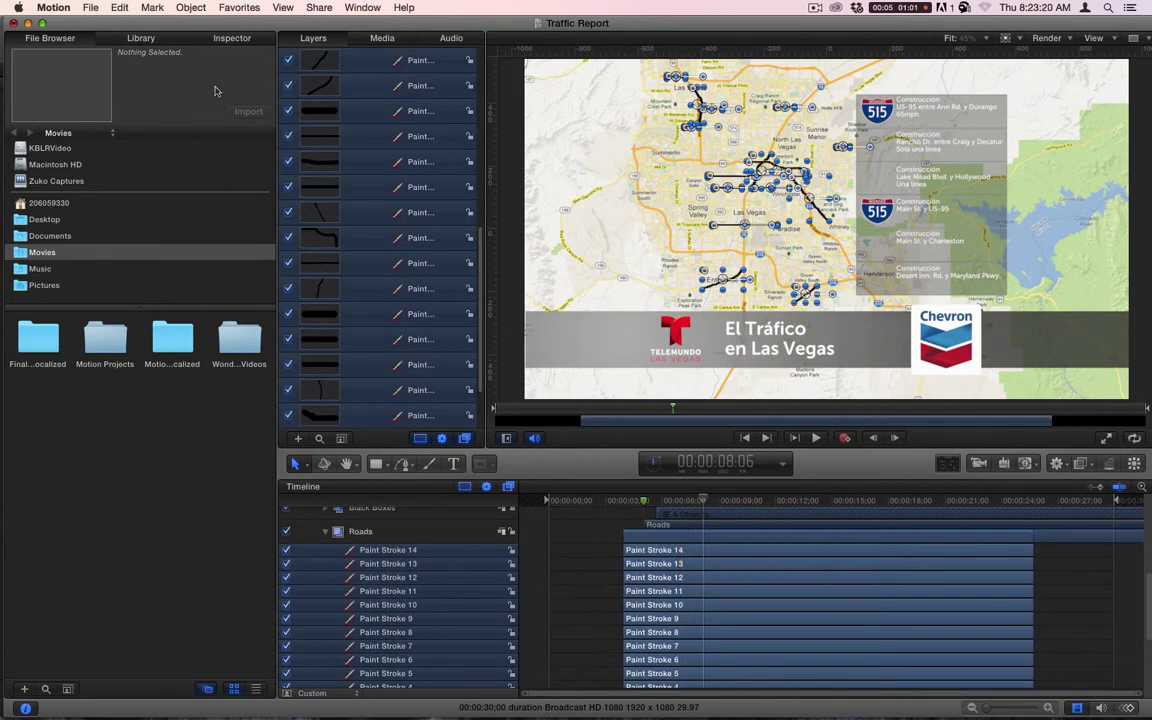
Set the strokes' Brush Color to red in Inspector > Shape and move the playhead back
{"action": "left_click", "coordinate": [230, 38]}
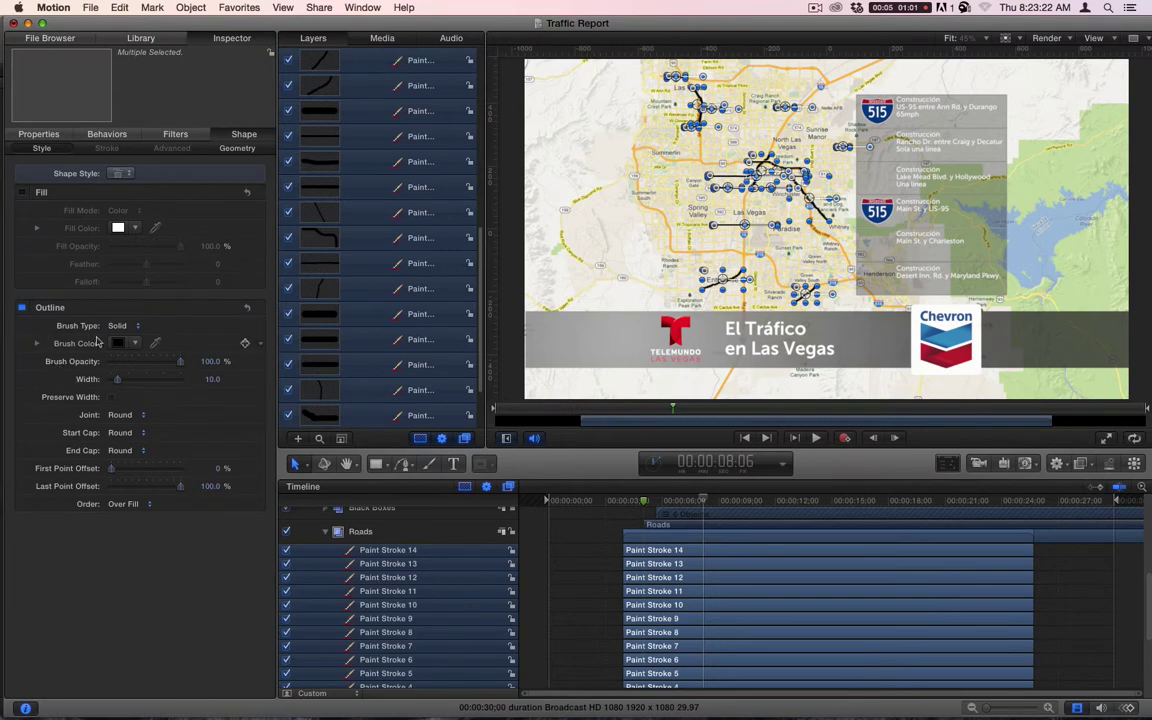
{"action": "left_click", "coordinate": [118, 343]}
{"action": "left_click", "coordinate": [398, 488]}
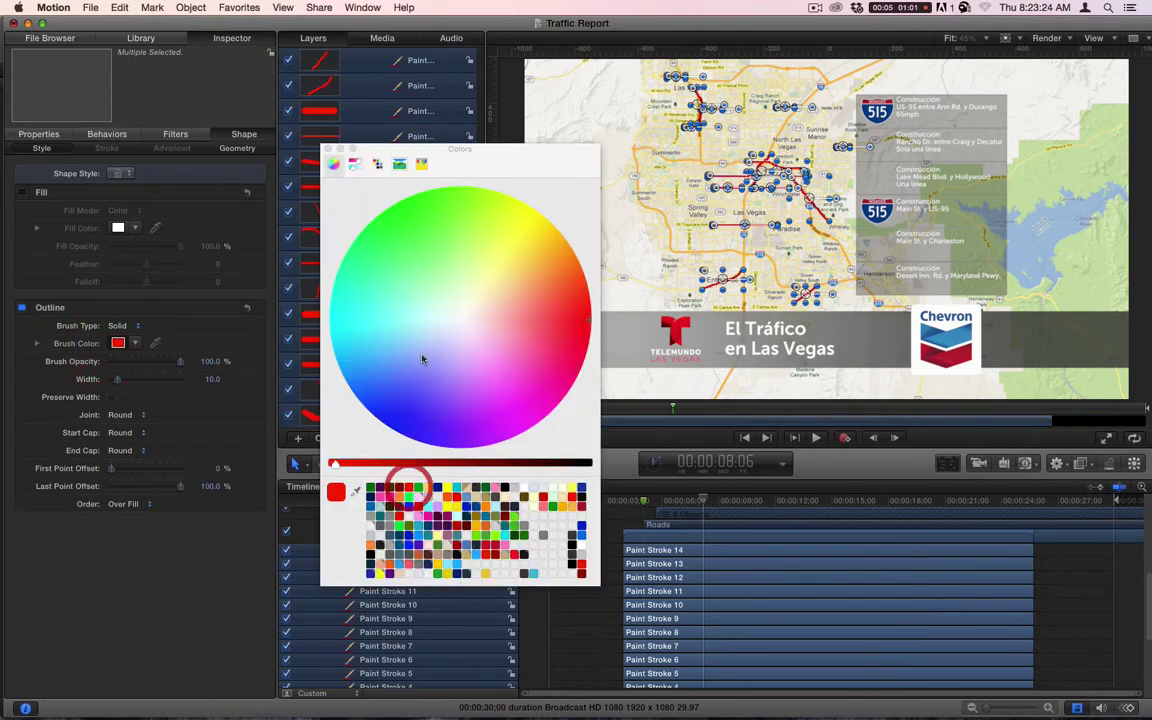
{"action": "left_click", "coordinate": [328, 149]}
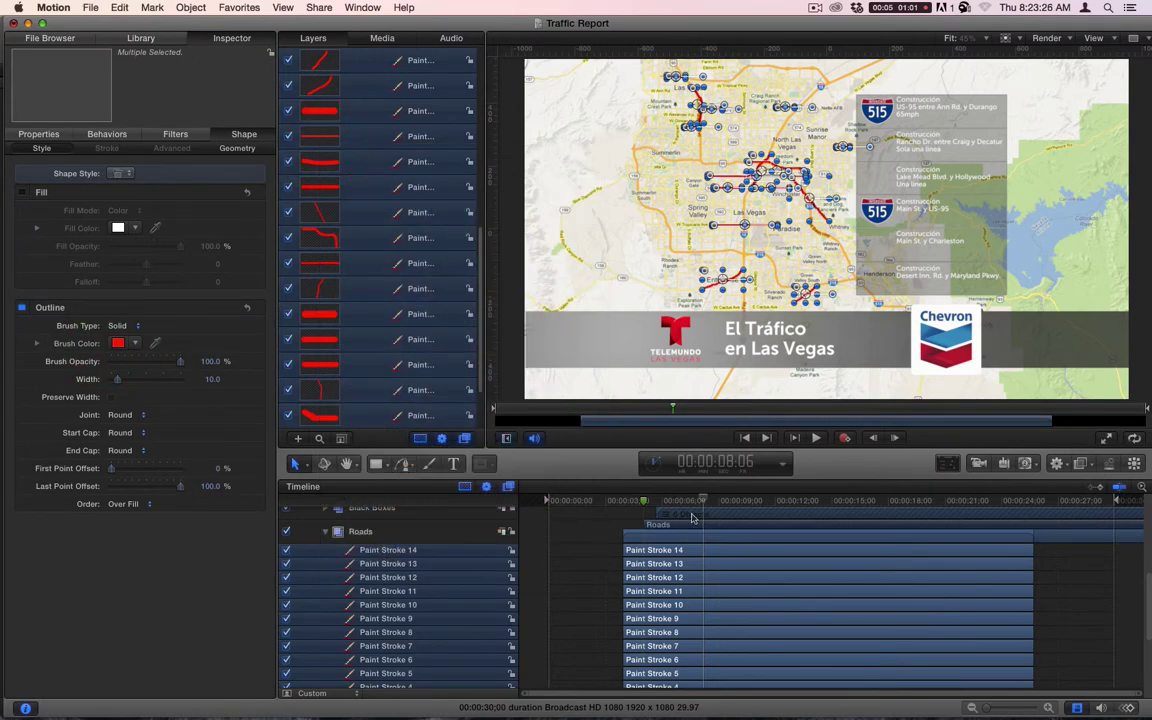
{"action": "mouse_move", "coordinate": [690, 500]}
{"action": "left_mouse_down"}
{"action": "mouse_move", "coordinate": [656, 500]}
{"action": "mouse_move", "coordinate": [698, 493]}
{"action": "left_mouse_up"}
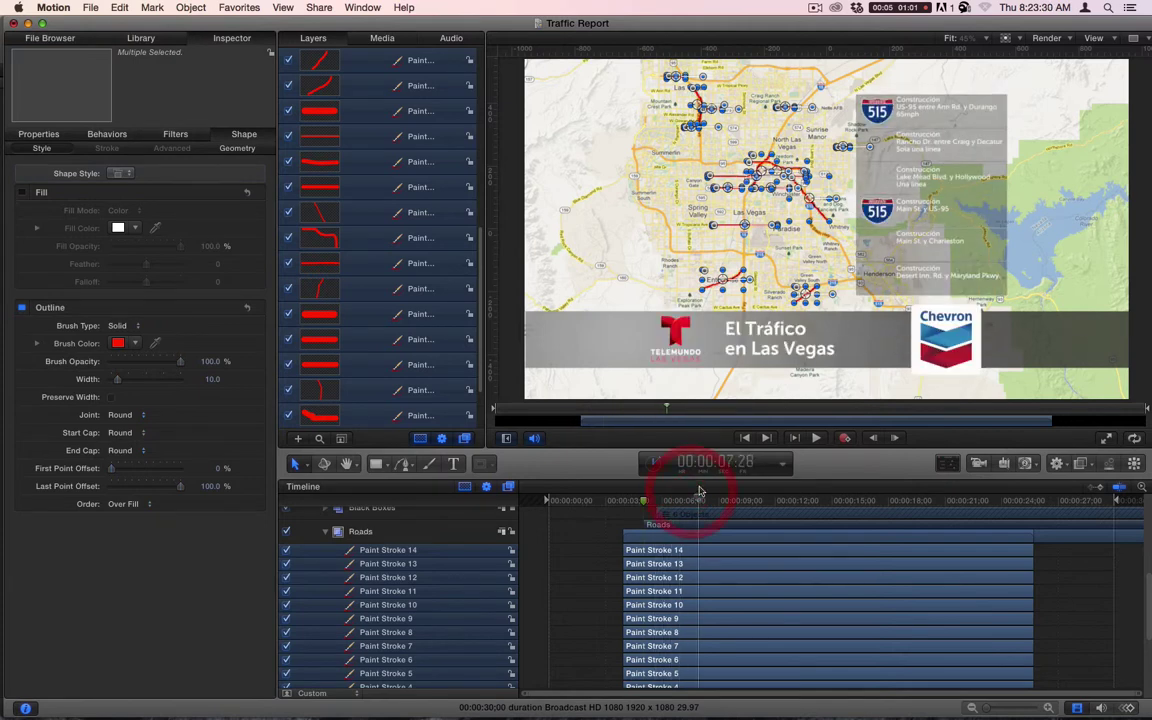
Set up an Apple ProRes 422 export opening in Adobe Media Encoder CC 2014 and continue to saving
{"action": "key", "text": "super+e"}
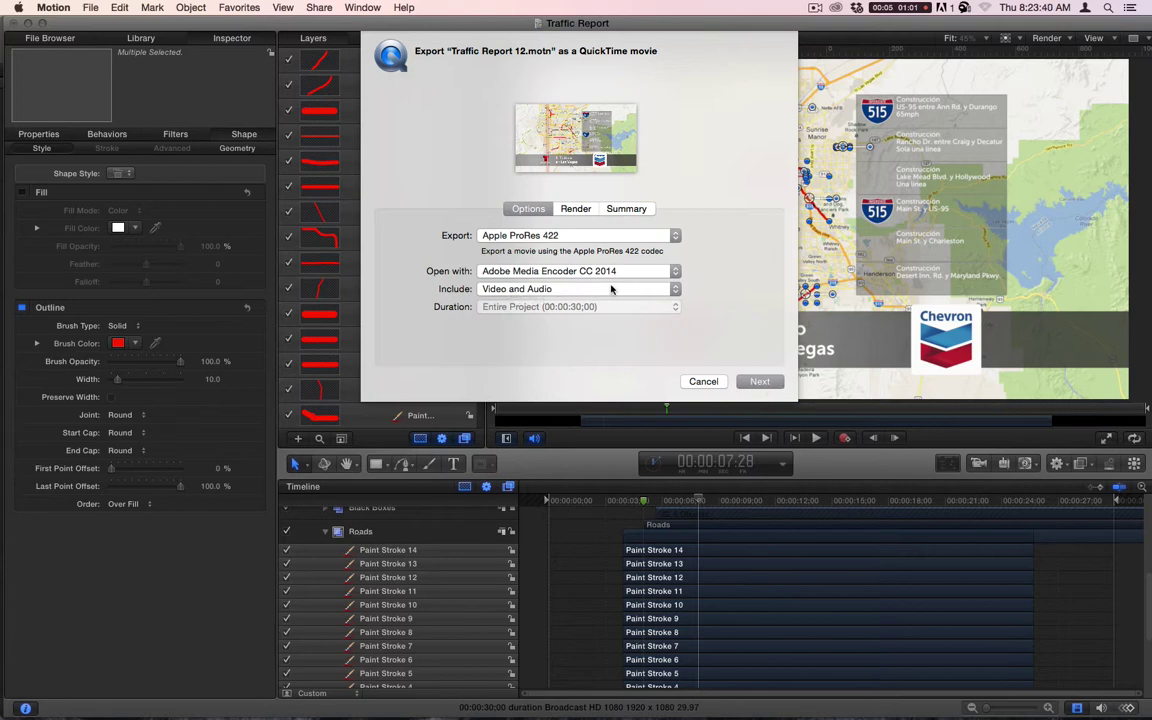
{"action": "left_click", "coordinate": [757, 382]}
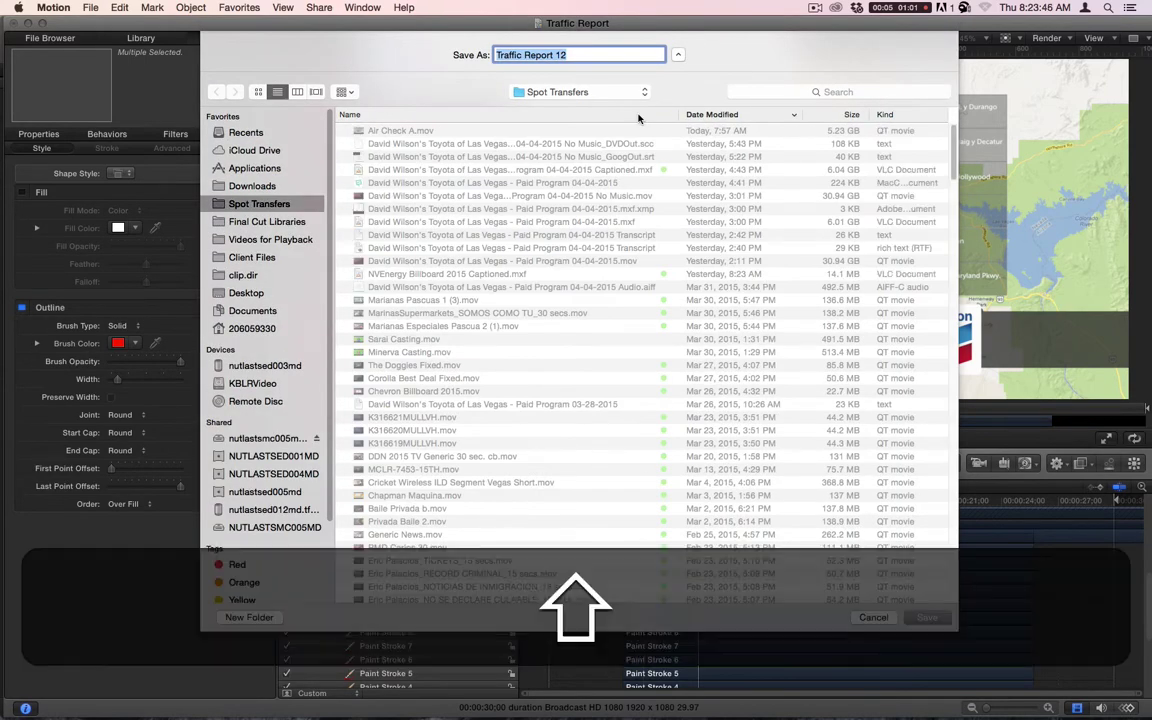
Export the project as CM17105, then close the project and quit Motion
{"action": "type", "text": "CM"}
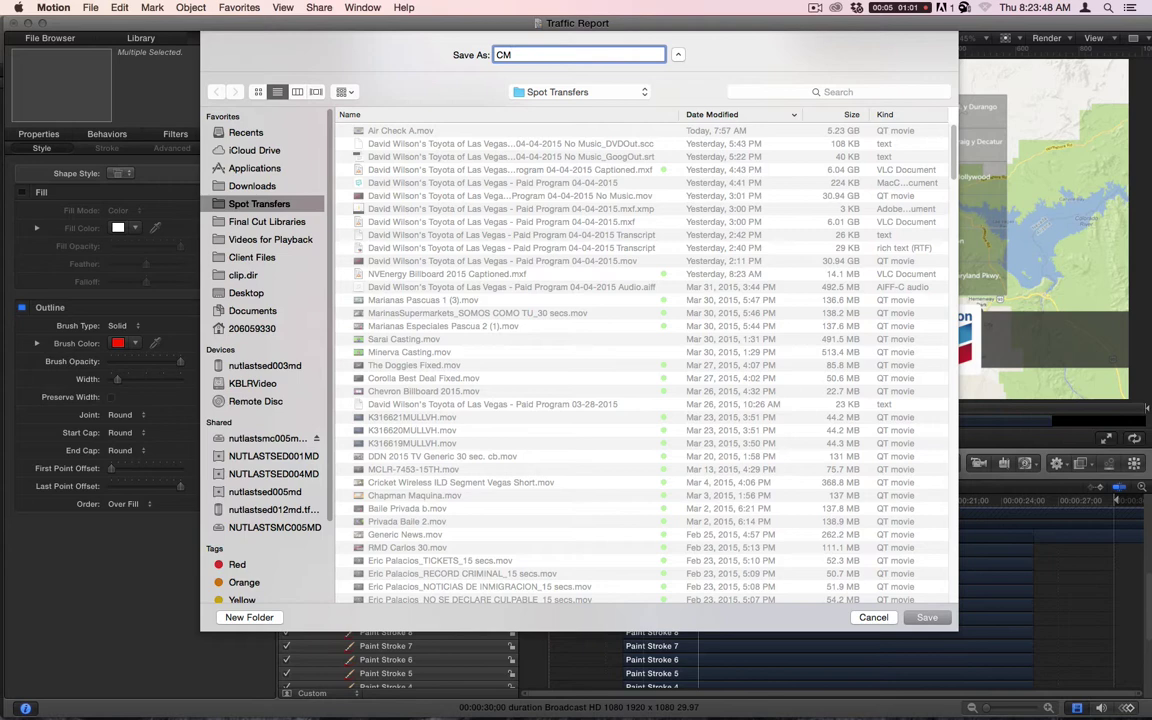
{"action": "type", "text": "17105"}
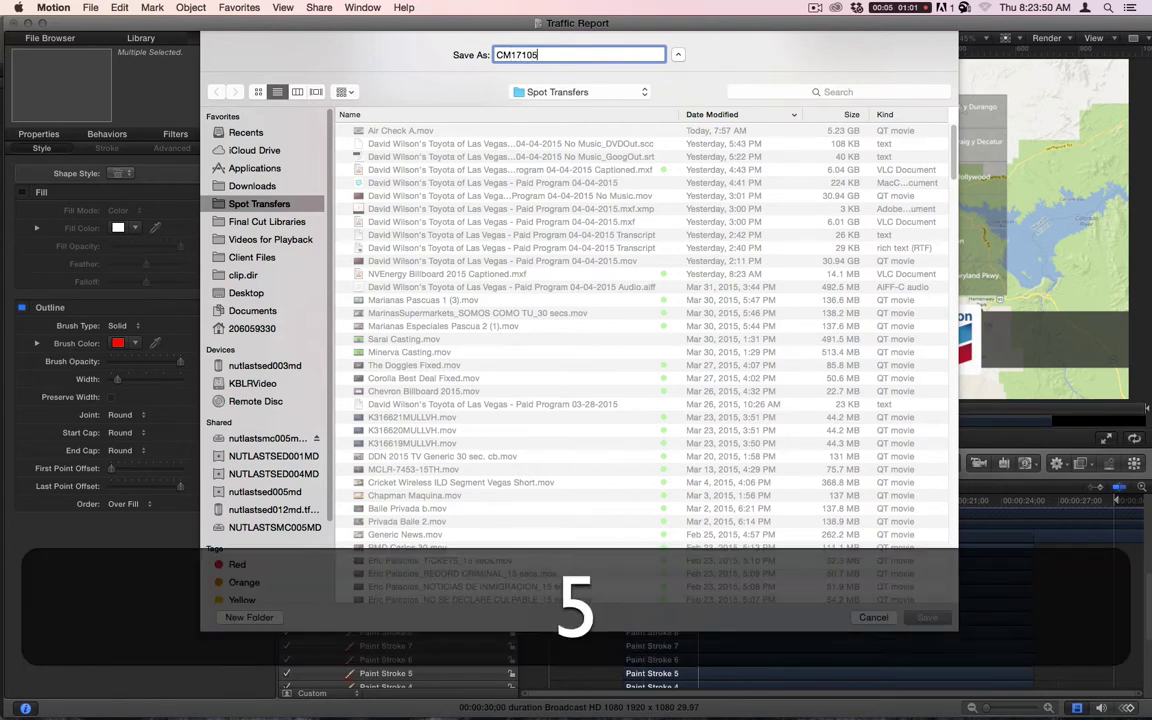
{"action": "key", "text": "Return"}
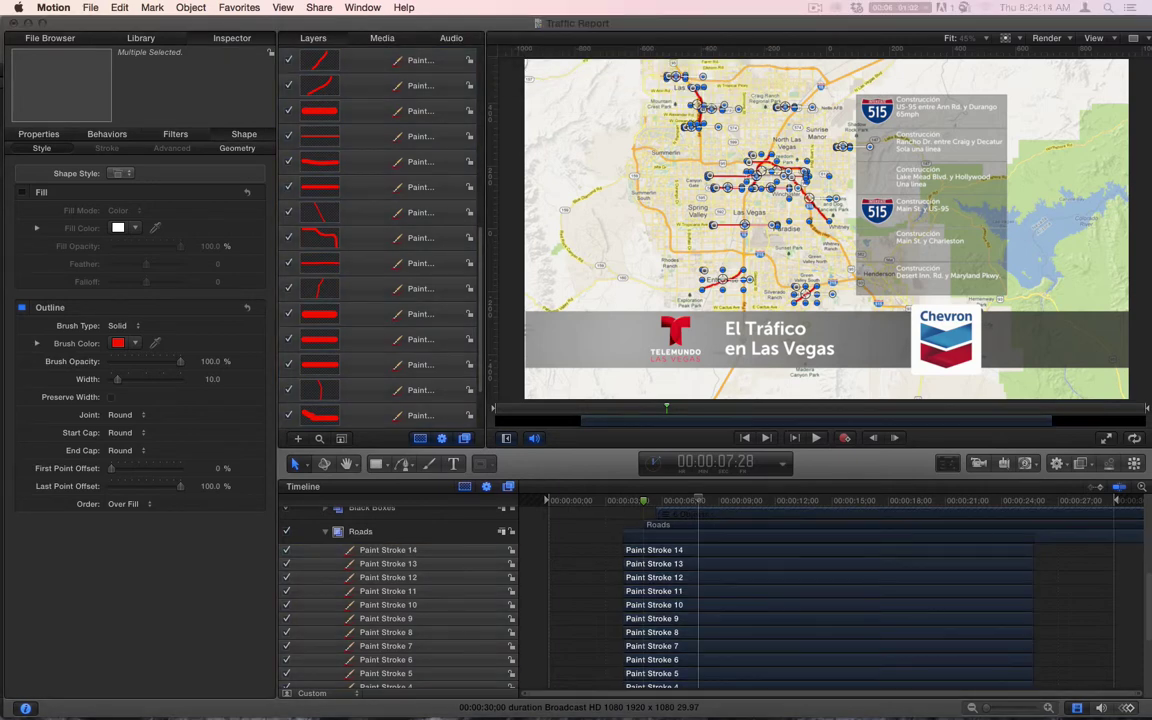
{"action": "key", "text": "super+w"}
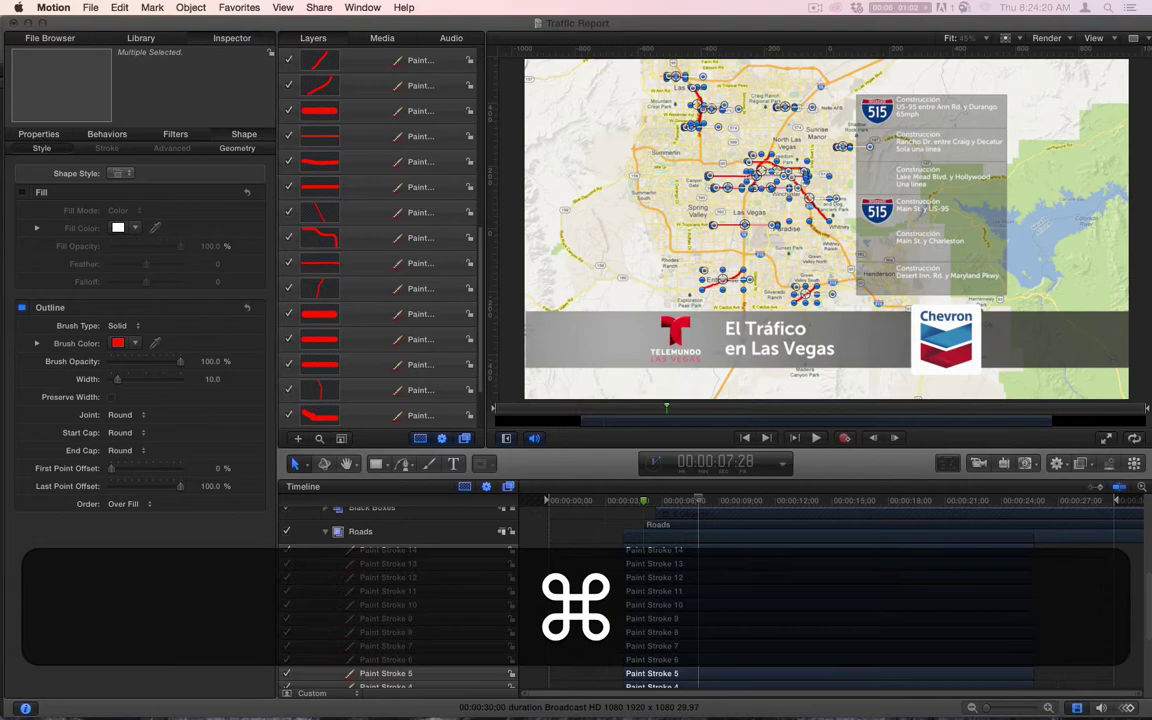
{"action": "key", "text": "super+q"}
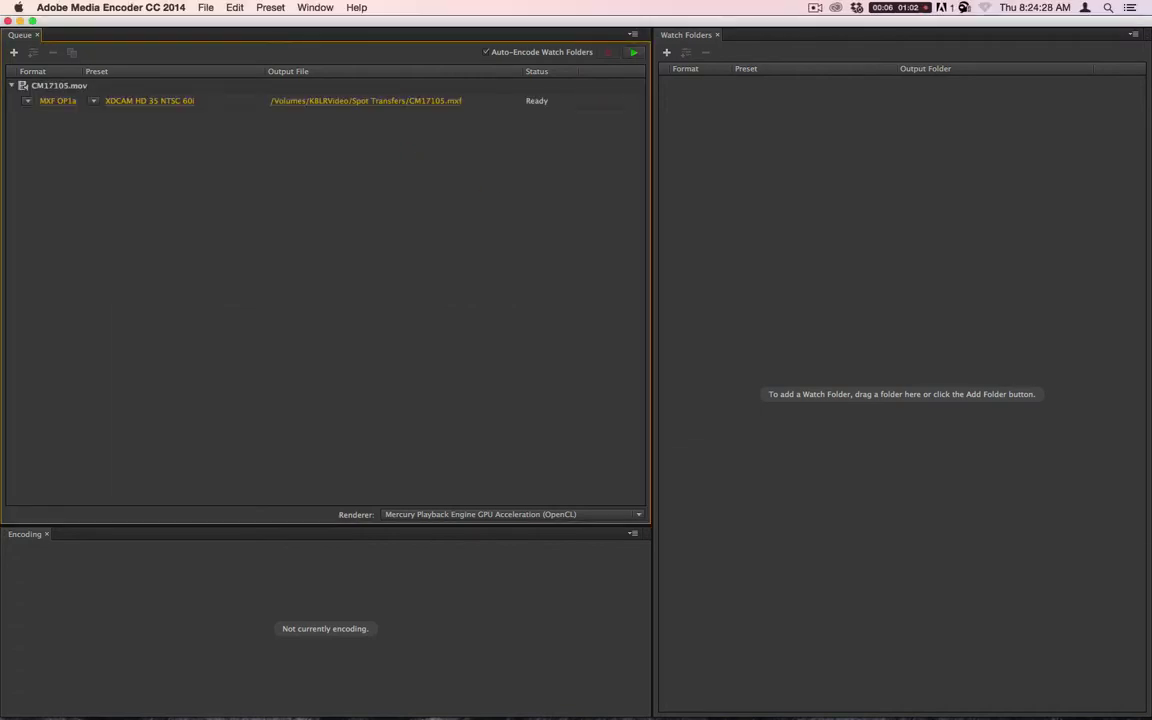
Start the Media Encoder queue to encode CM17105.mov to MXF
{"action": "left_click", "coordinate": [419, 252]}
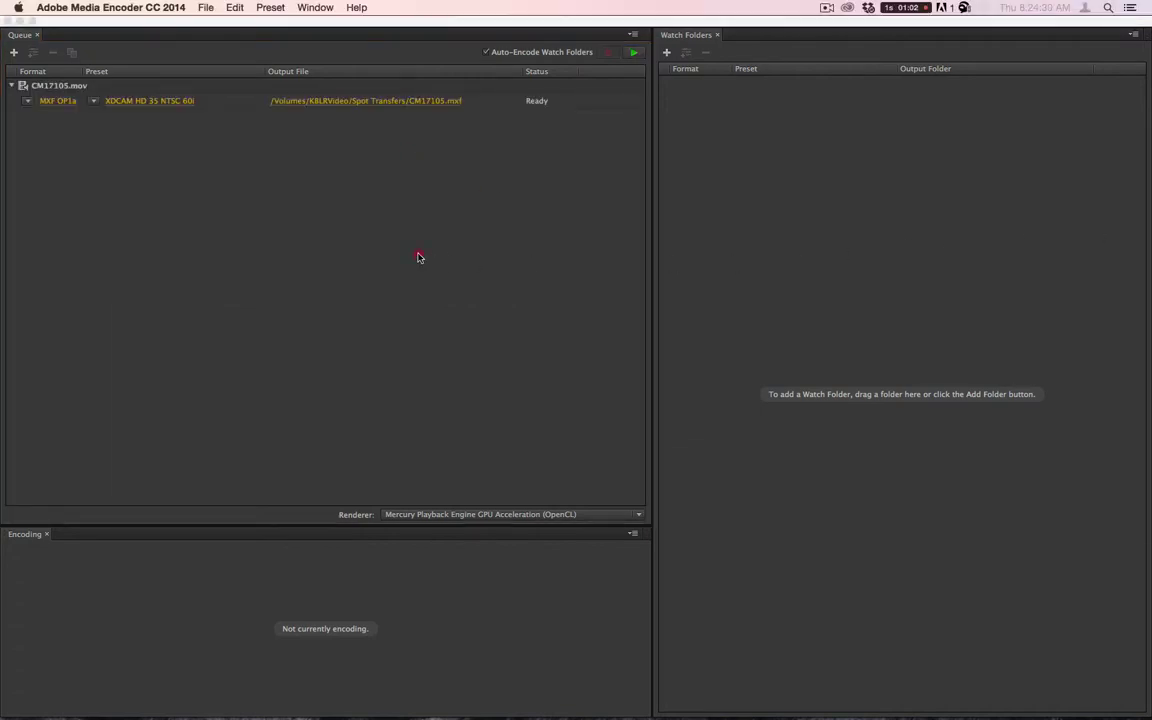
{"action": "left_click", "coordinate": [633, 52]}
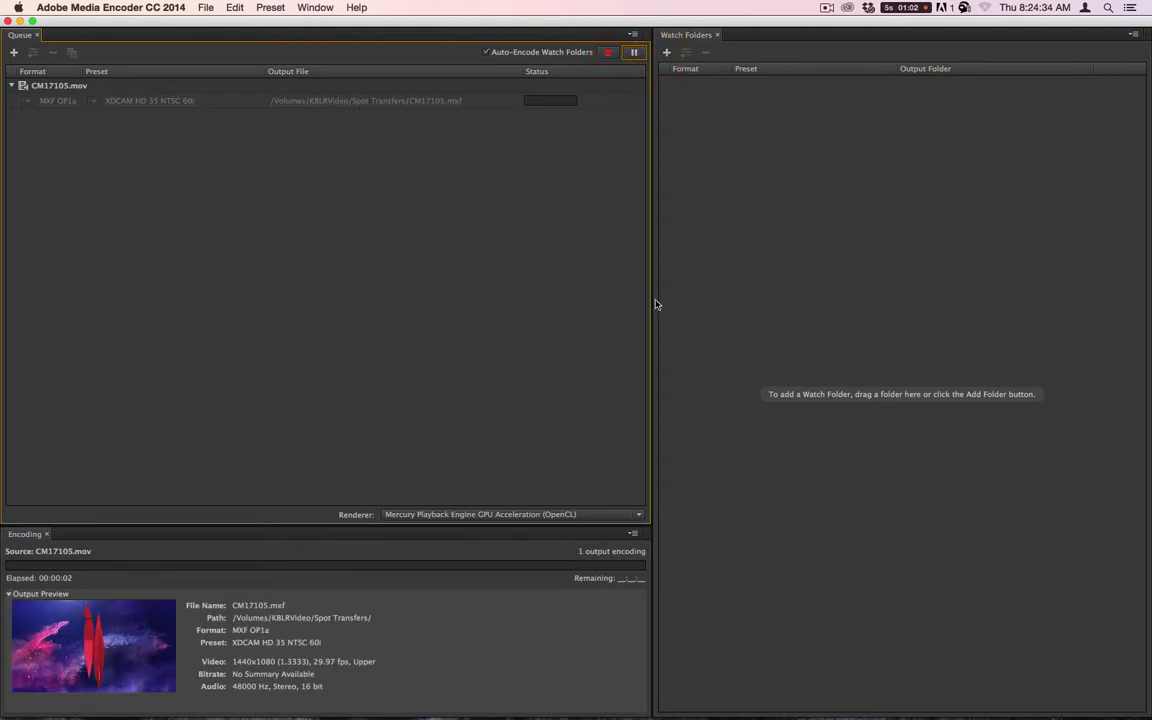
{"action": "mouse_move", "coordinate": [500, 698]}
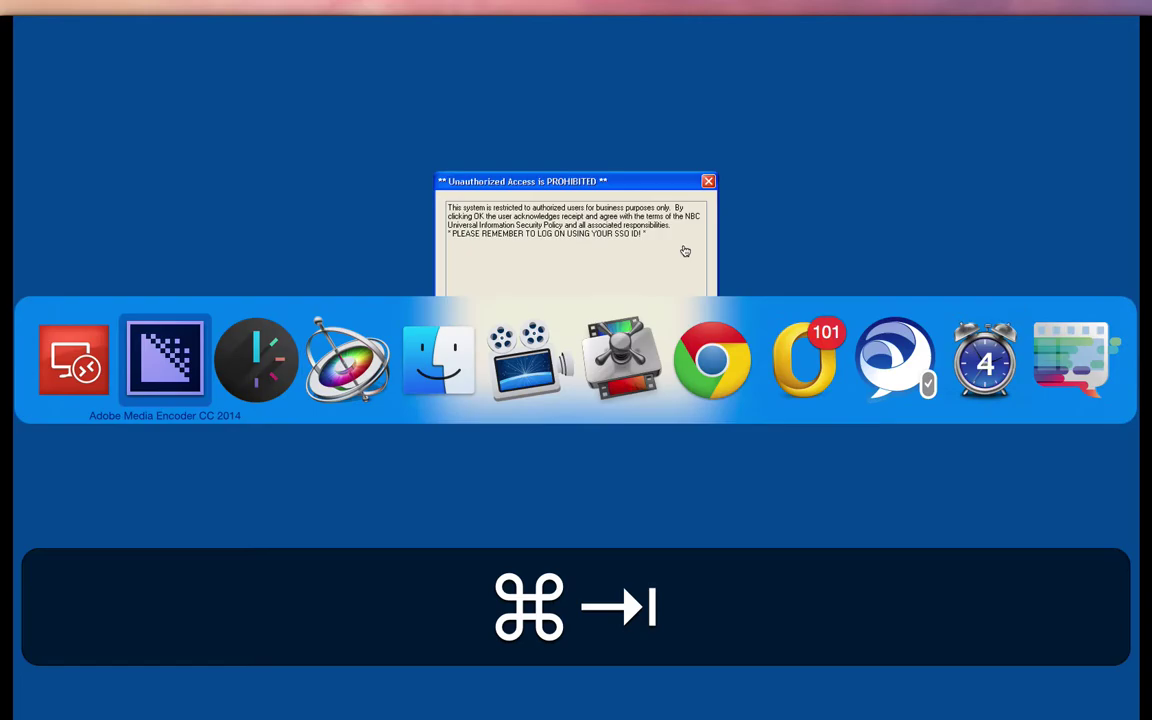
Acknowledge the remote access notice and quit Adobe Media Encoder once encoding is done
{"action": "key", "text": "super+Tab"}
{"action": "left_click", "coordinate": [571, 388]}
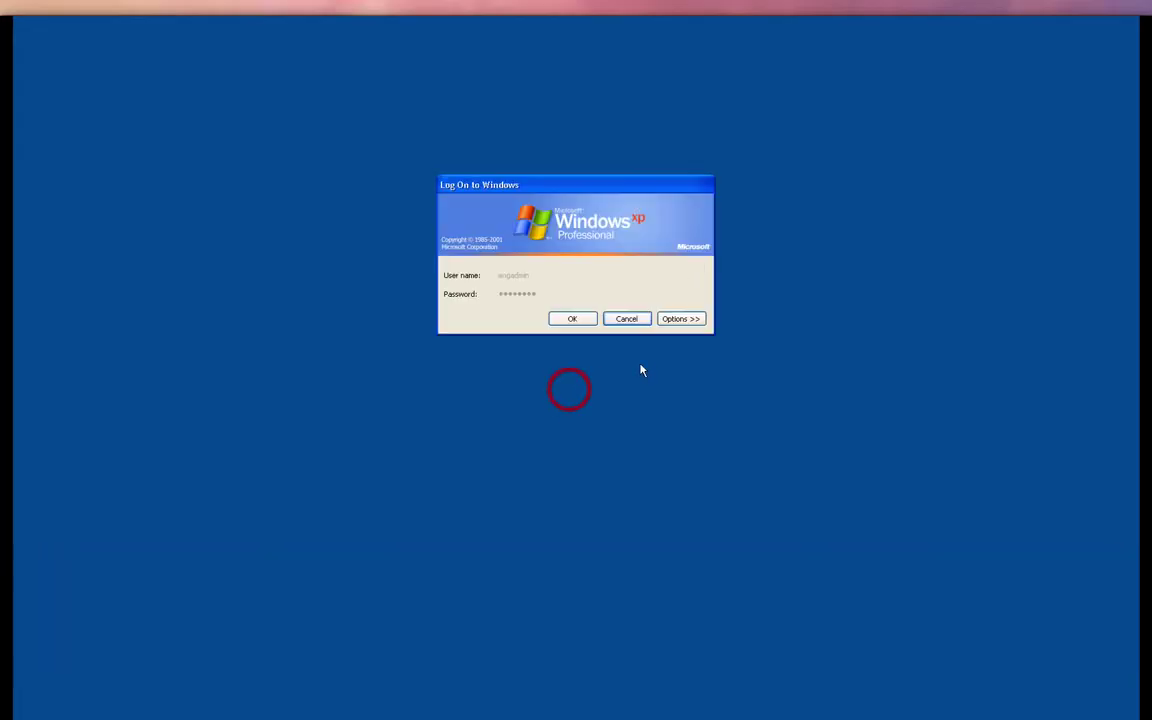
{"action": "key", "text": "super+Tab"}
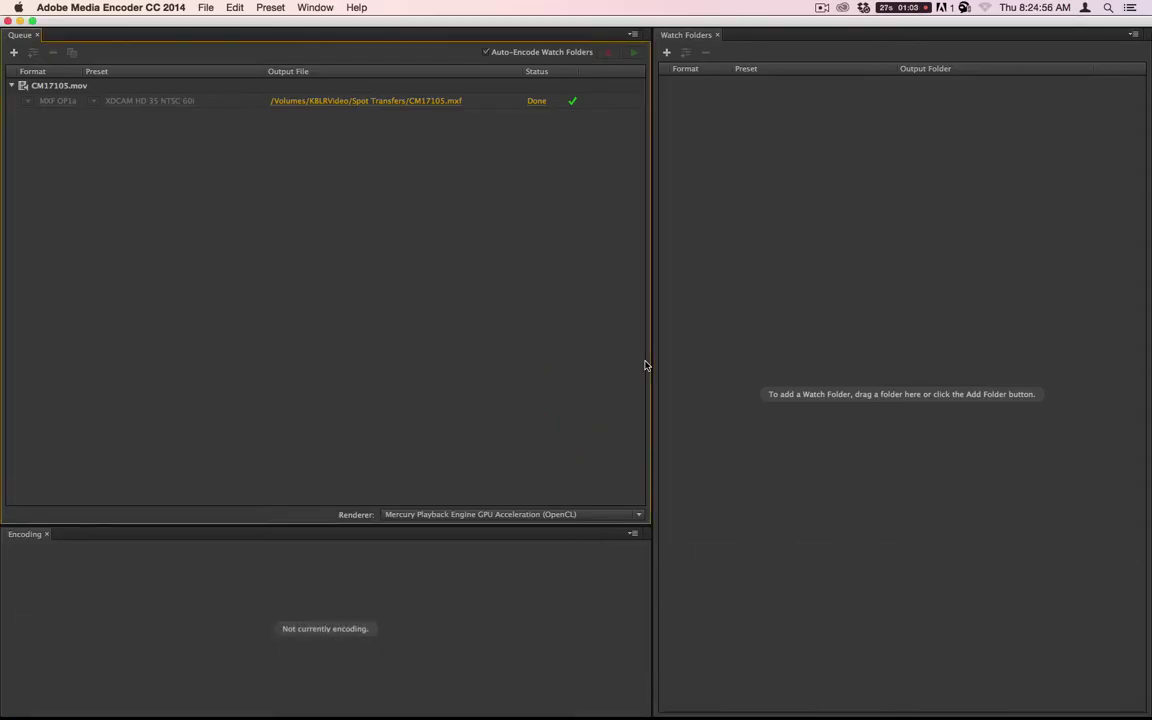
{"action": "left_click", "coordinate": [438, 357]}
{"action": "key", "text": "super+q"}
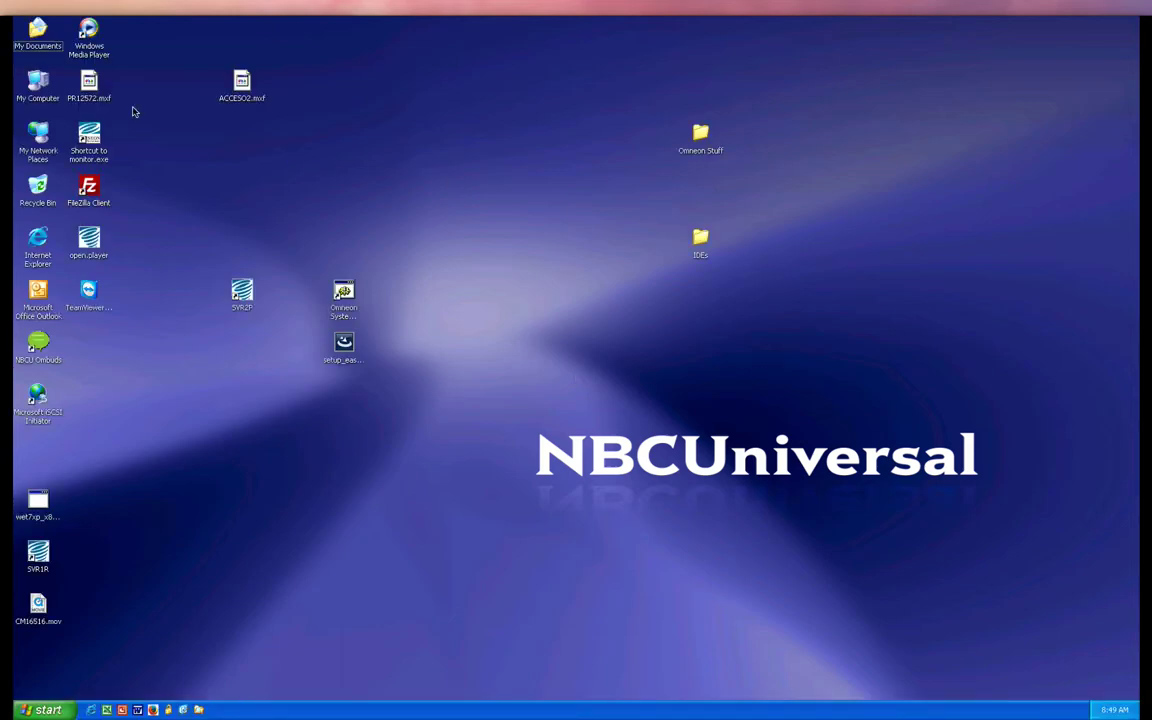
Open My Computer on the remote desktop and then the clip.dir (T:) network drive
{"action": "left_click", "coordinate": [55, 90]}
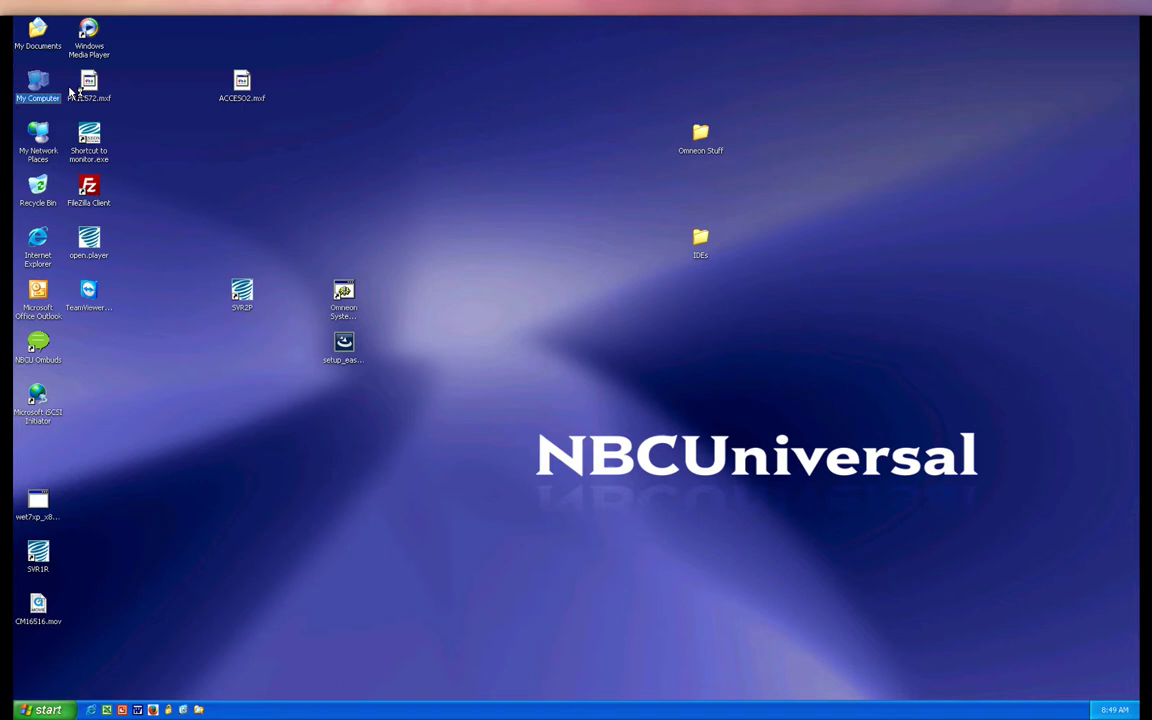
{"action": "left_click", "coordinate": [70, 91]}
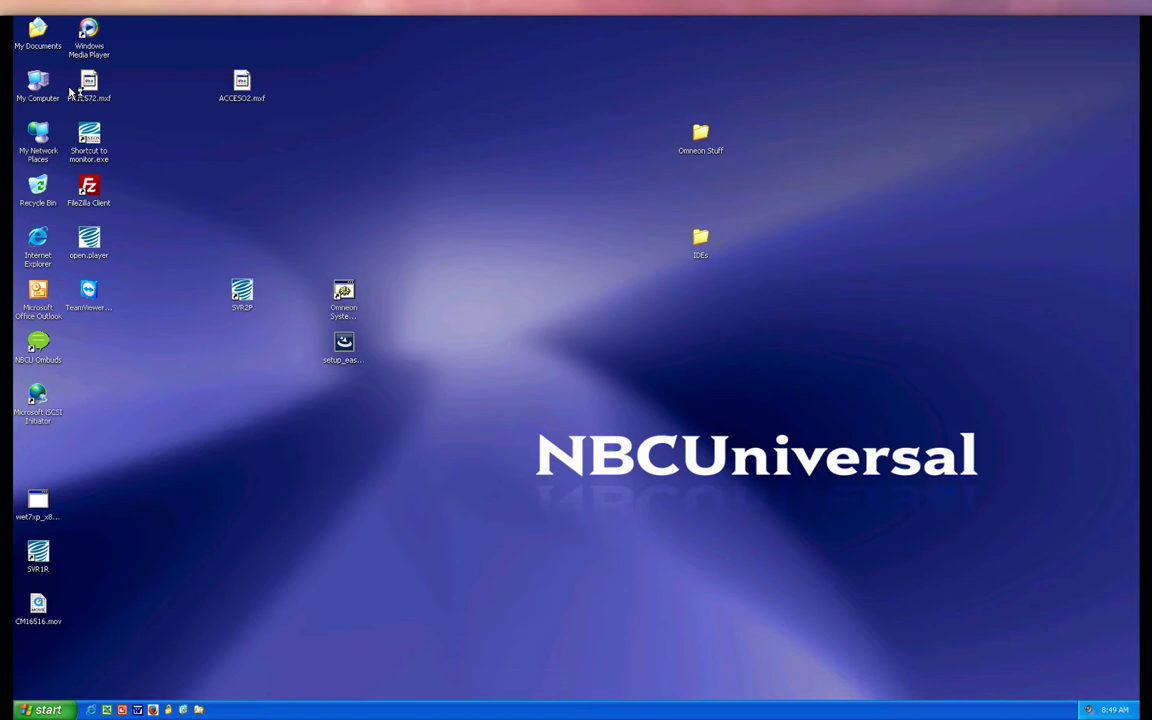
{"action": "double_click", "coordinate": [38, 85]}
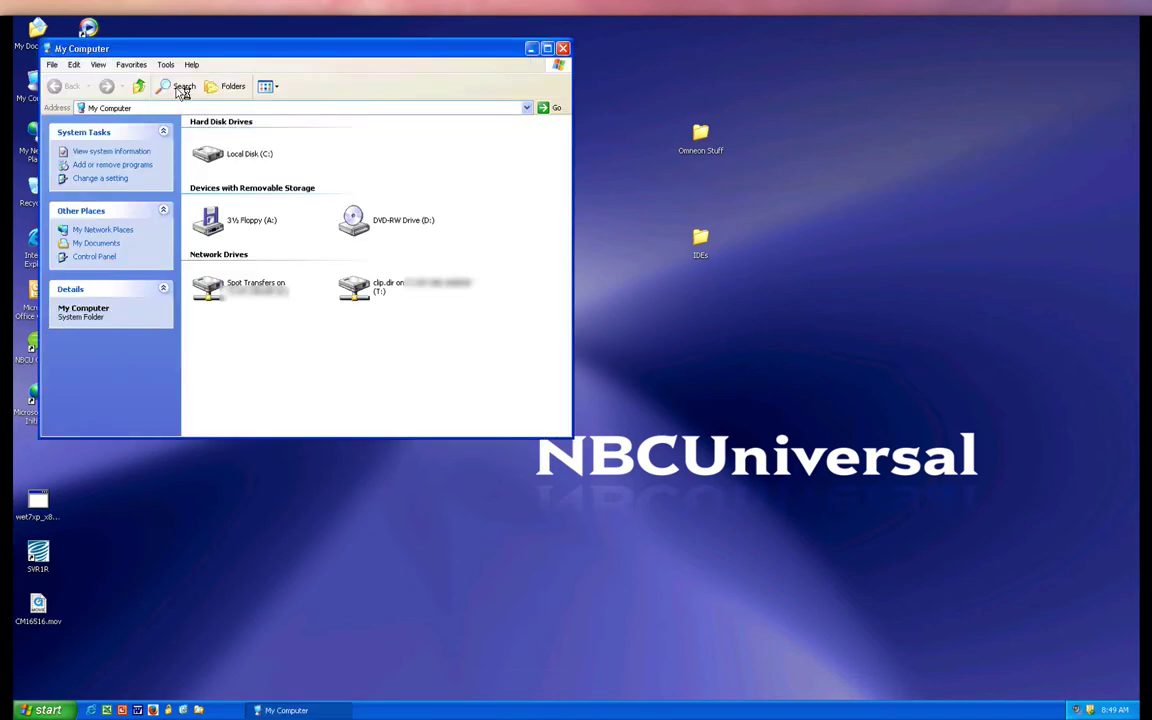
{"action": "double_click", "coordinate": [355, 287]}
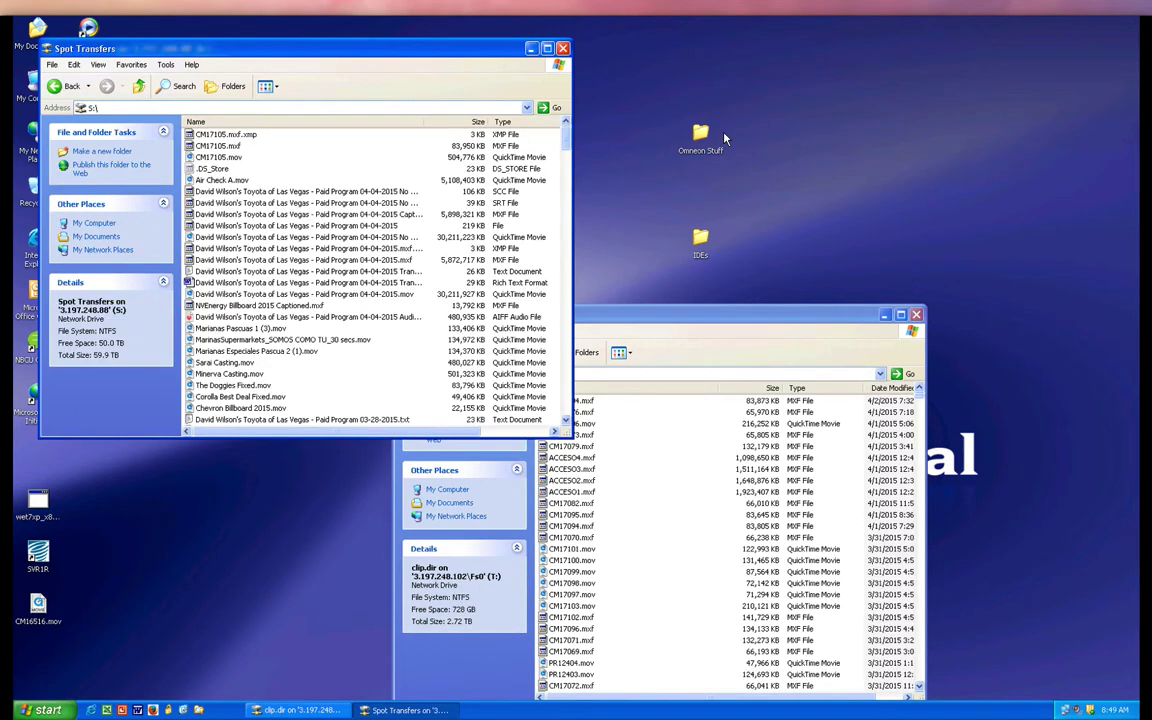
Copy CM17105.mxf from Spot Transfers onto clip.dir past the security warning, then close both windows
{"action": "left_click", "coordinate": [208, 159]}
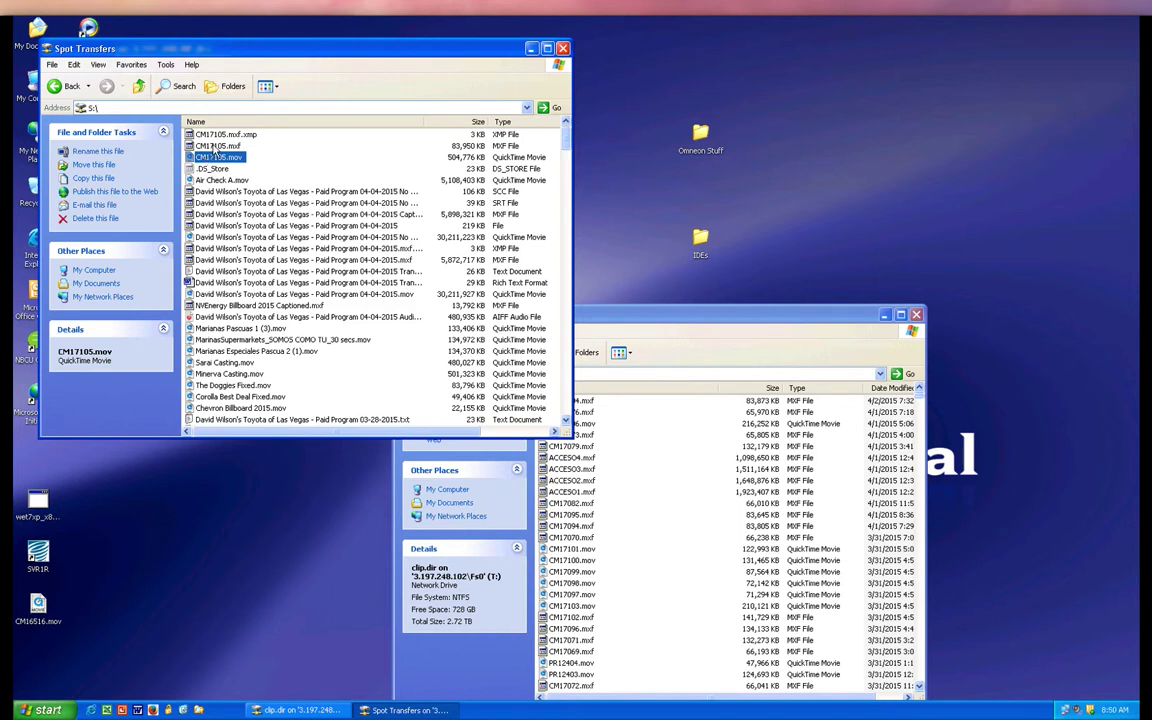
{"action": "left_click", "coordinate": [213, 135]}
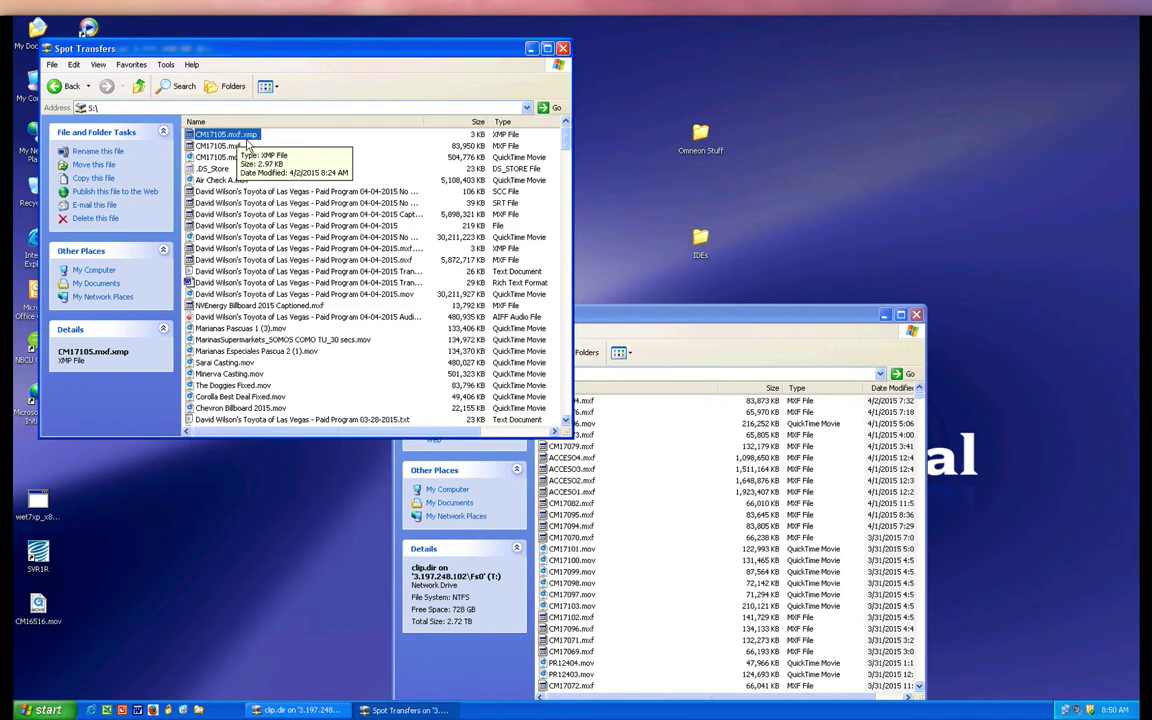
{"action": "mouse_move", "coordinate": [240, 147]}
{"action": "left_mouse_down"}
{"action": "mouse_move", "coordinate": [625, 395]}
{"action": "mouse_move", "coordinate": [628, 443]}
{"action": "left_mouse_up"}
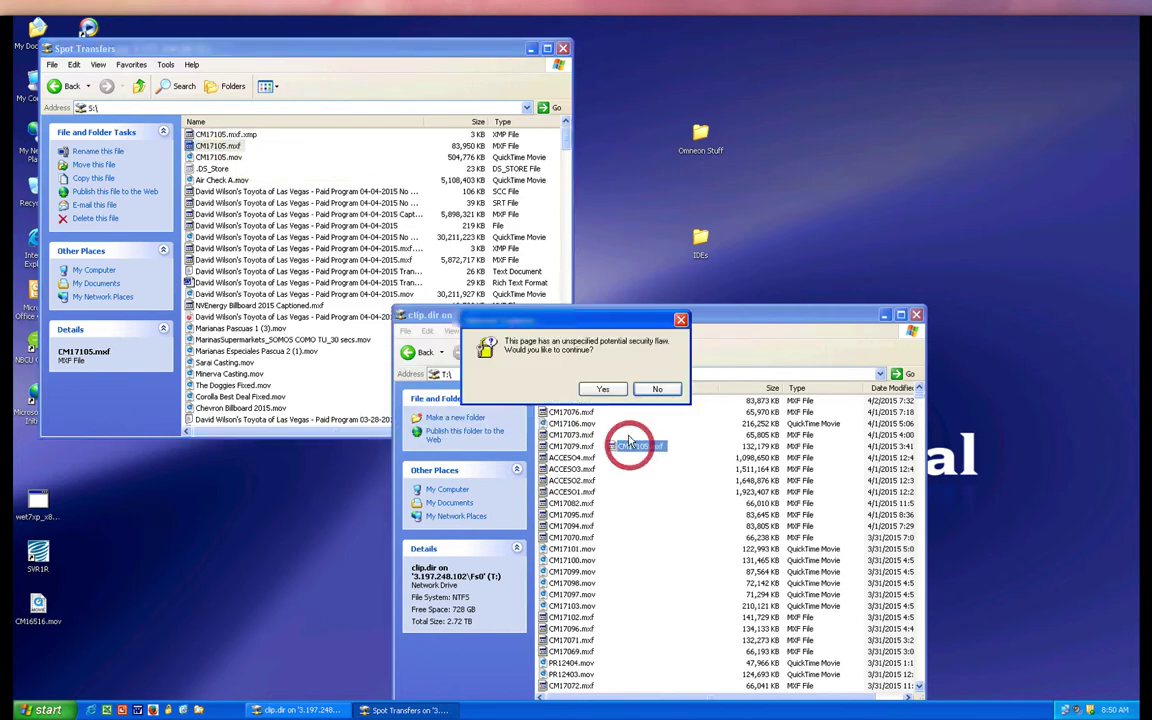
{"action": "left_click", "coordinate": [602, 388]}
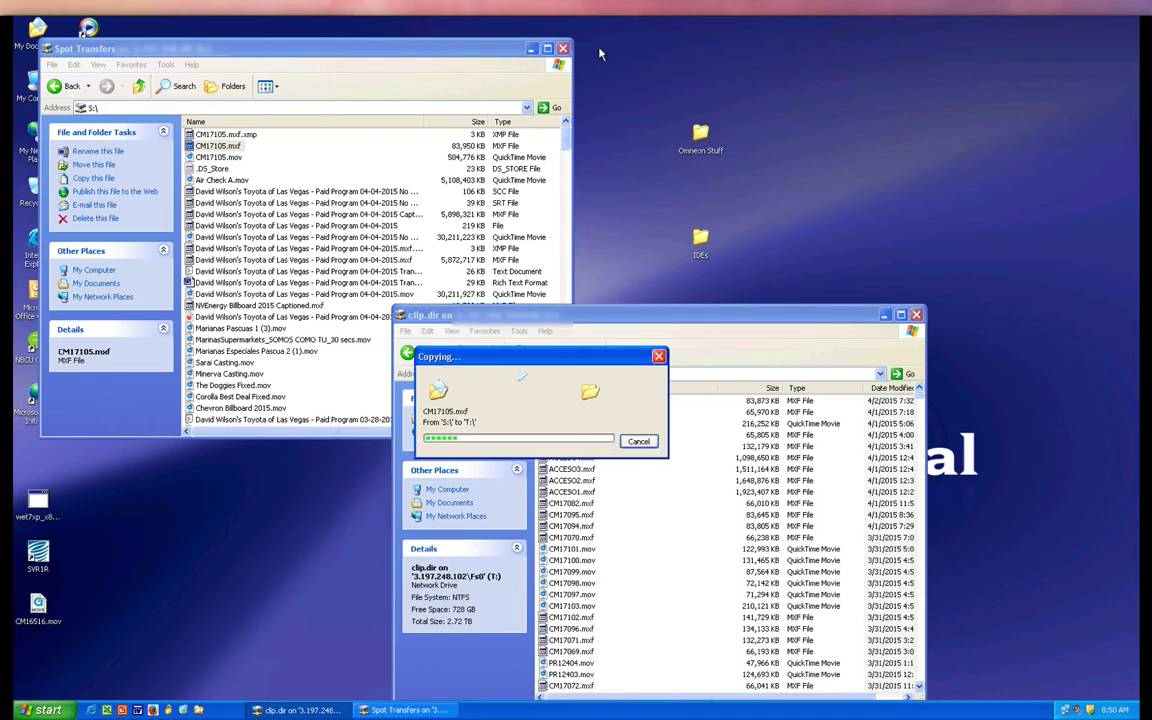
{"action": "left_click", "coordinate": [563, 48]}
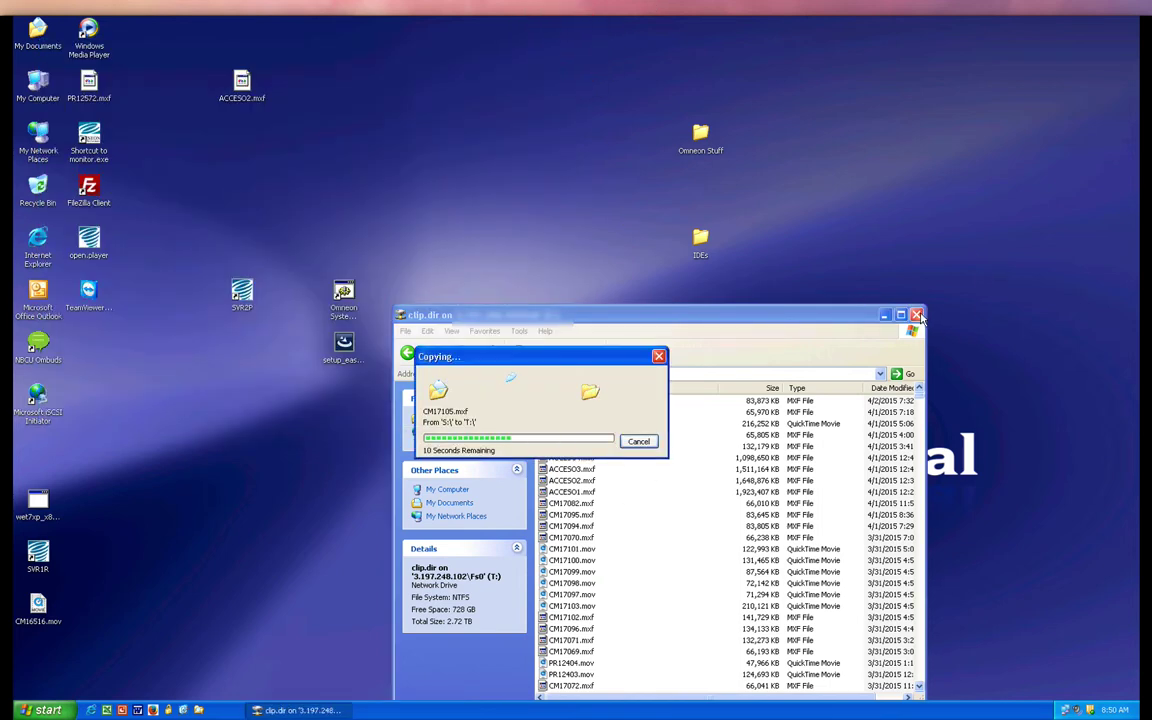
{"action": "left_click", "coordinate": [916, 315]}
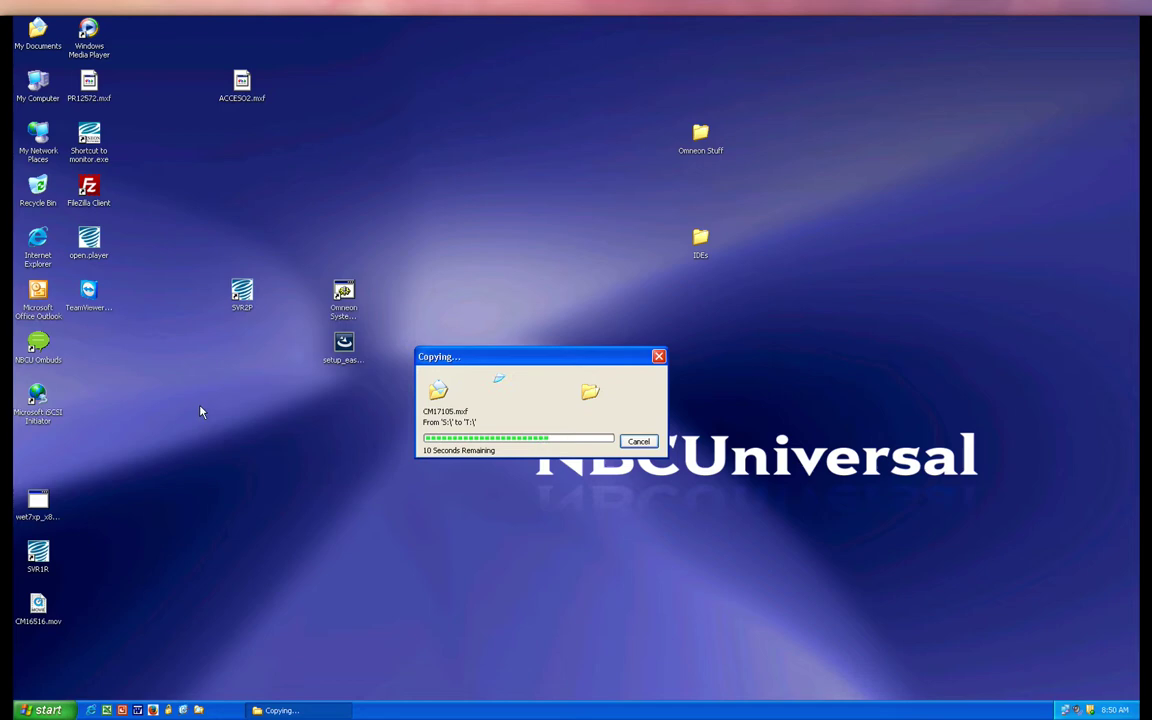
Log off the remote Windows XP session and bring up the Mac's Launchpad
{"action": "left_click", "coordinate": [47, 710]}
{"action": "left_click", "coordinate": [80, 666]}
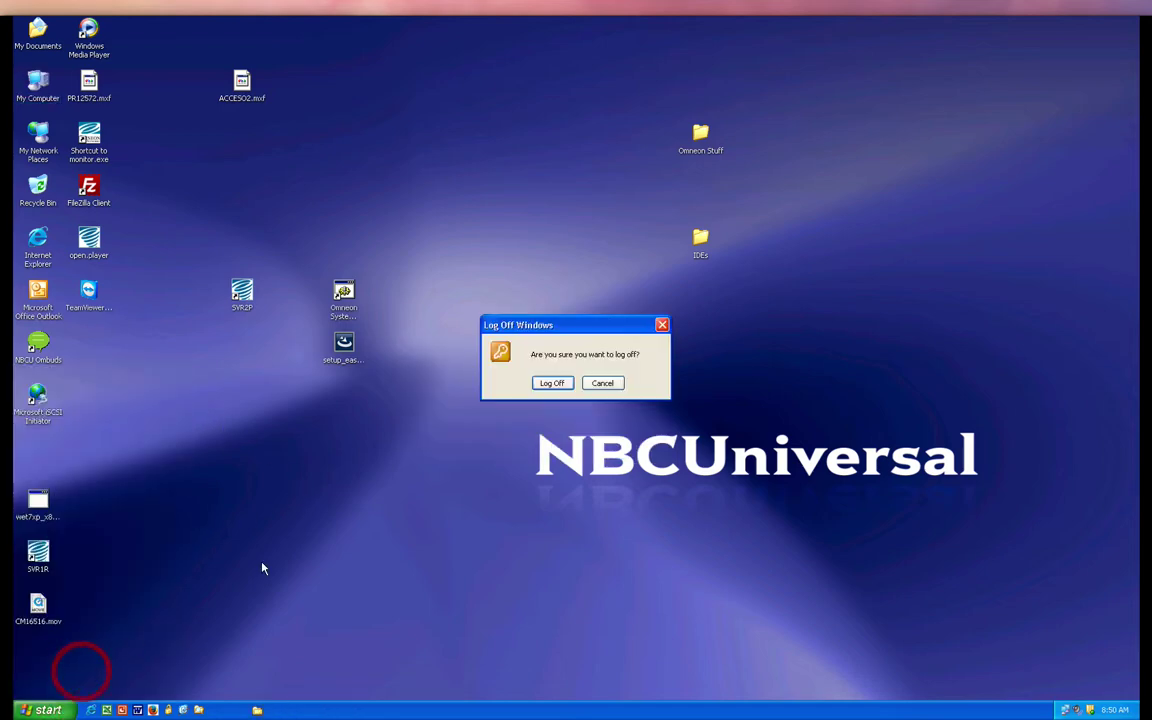
{"action": "left_click", "coordinate": [556, 384]}
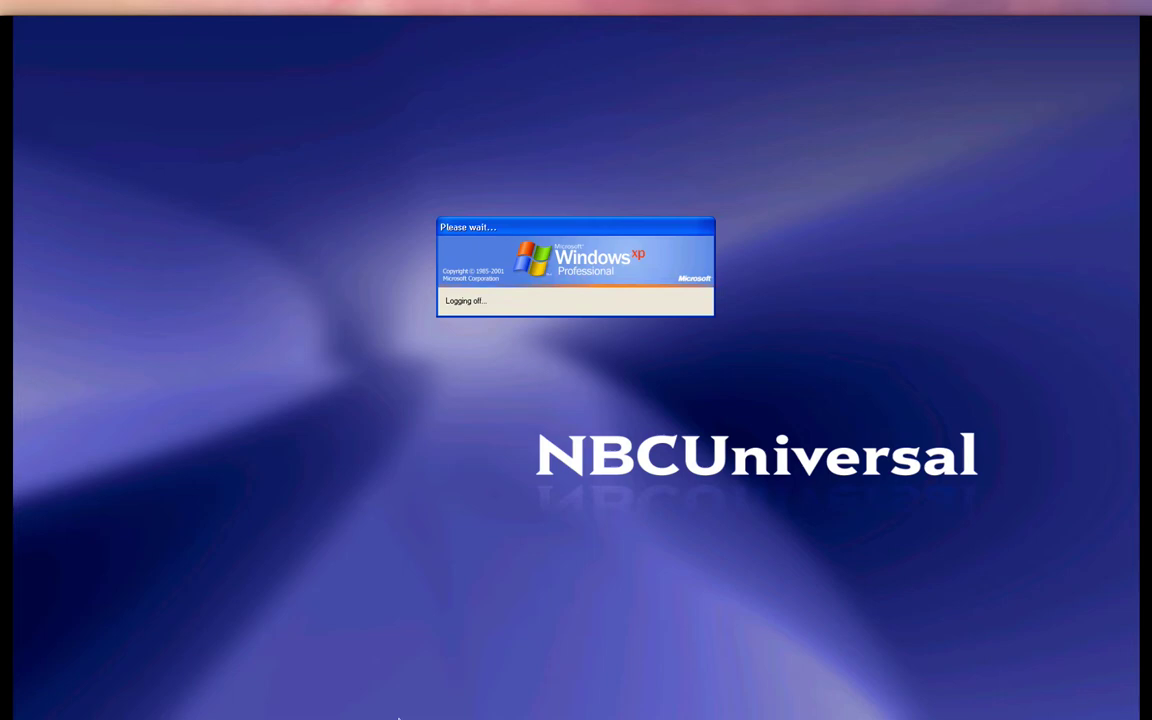
{"action": "mouse_move", "coordinate": [398, 717]}
{"action": "left_click", "coordinate": [110, 690]}
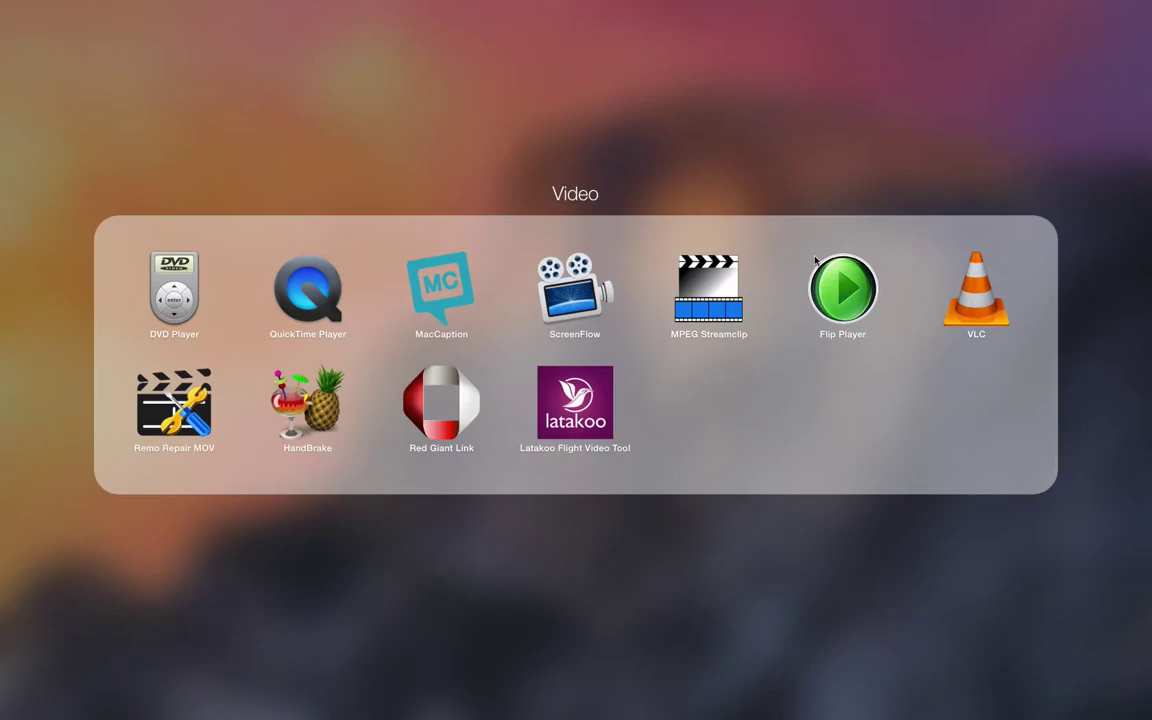
Dismiss Launchpad and quit Motion without saving Traffic Report
{"action": "left_click", "coordinate": [611, 187]}
{"action": "key", "text": "Escape"}
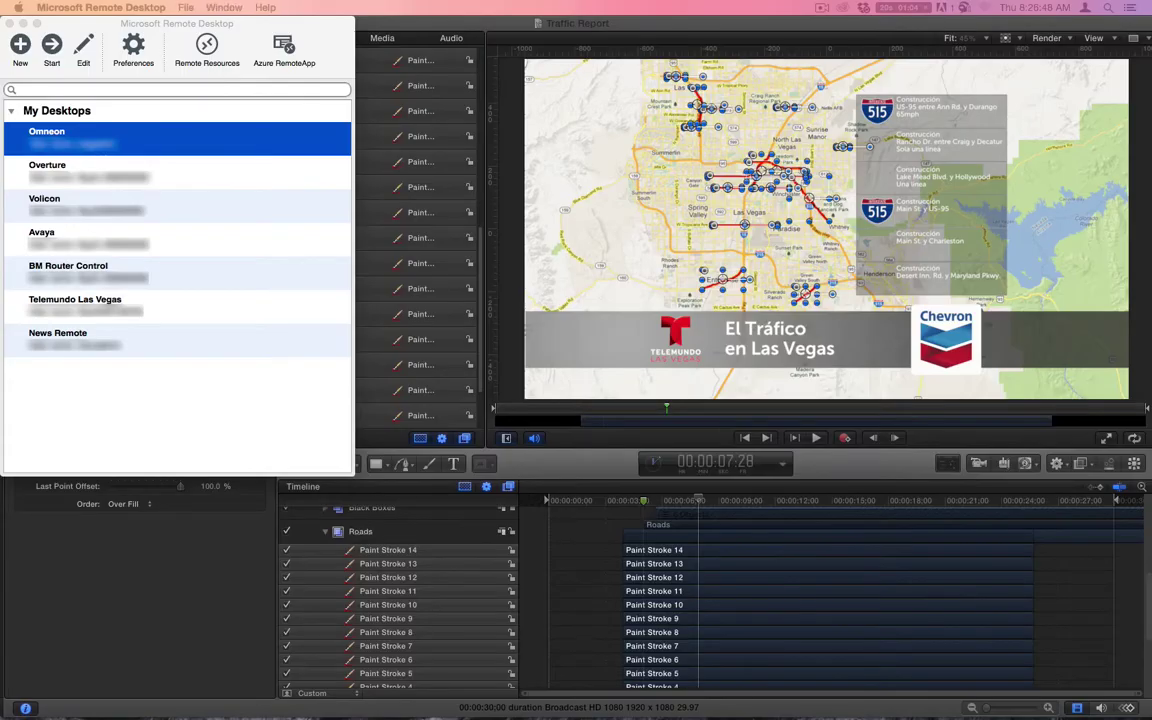
{"action": "left_click", "coordinate": [663, 22]}
{"action": "key", "text": "super+q"}
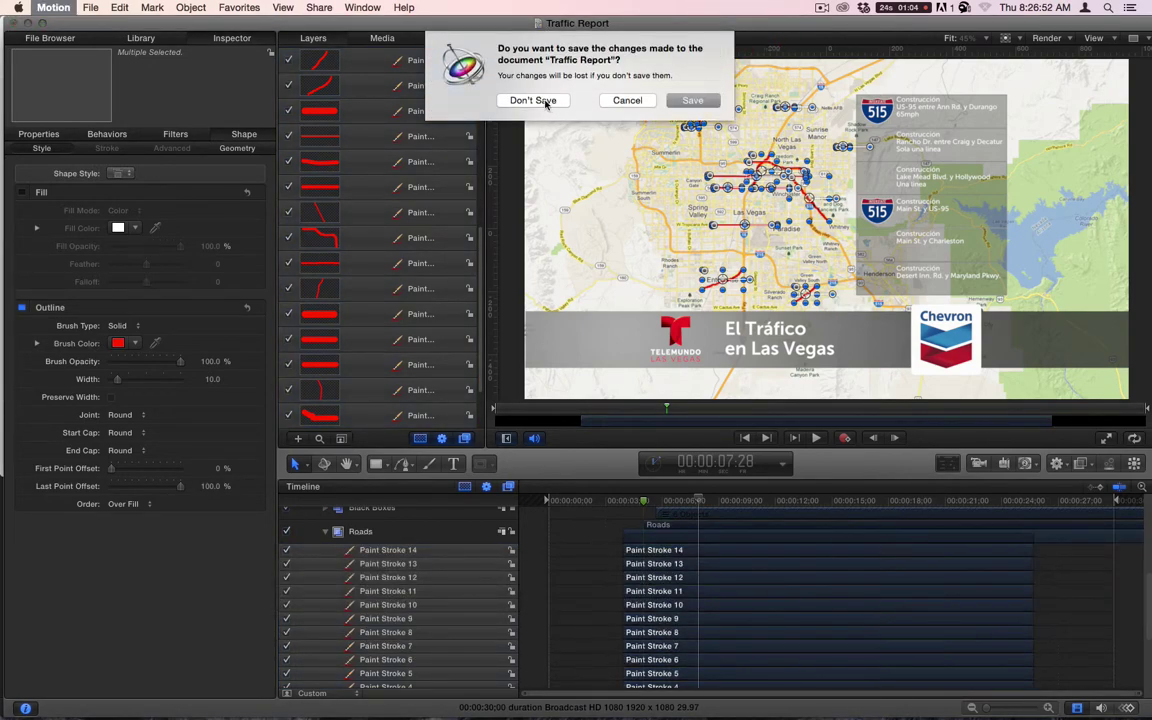
{"action": "left_click", "coordinate": [546, 104]}
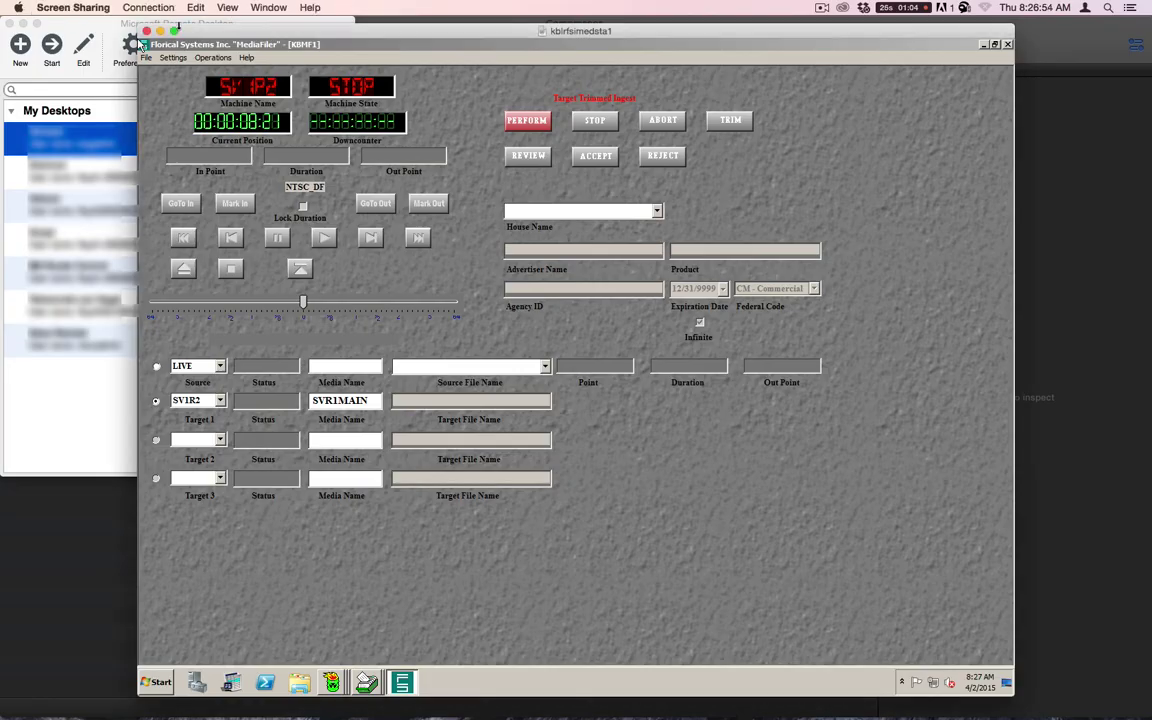
Quit Microsoft Remote Desktop and move the MediaFiler window higher on screen
{"action": "left_click", "coordinate": [107, 27]}
{"action": "key", "text": "super+q"}
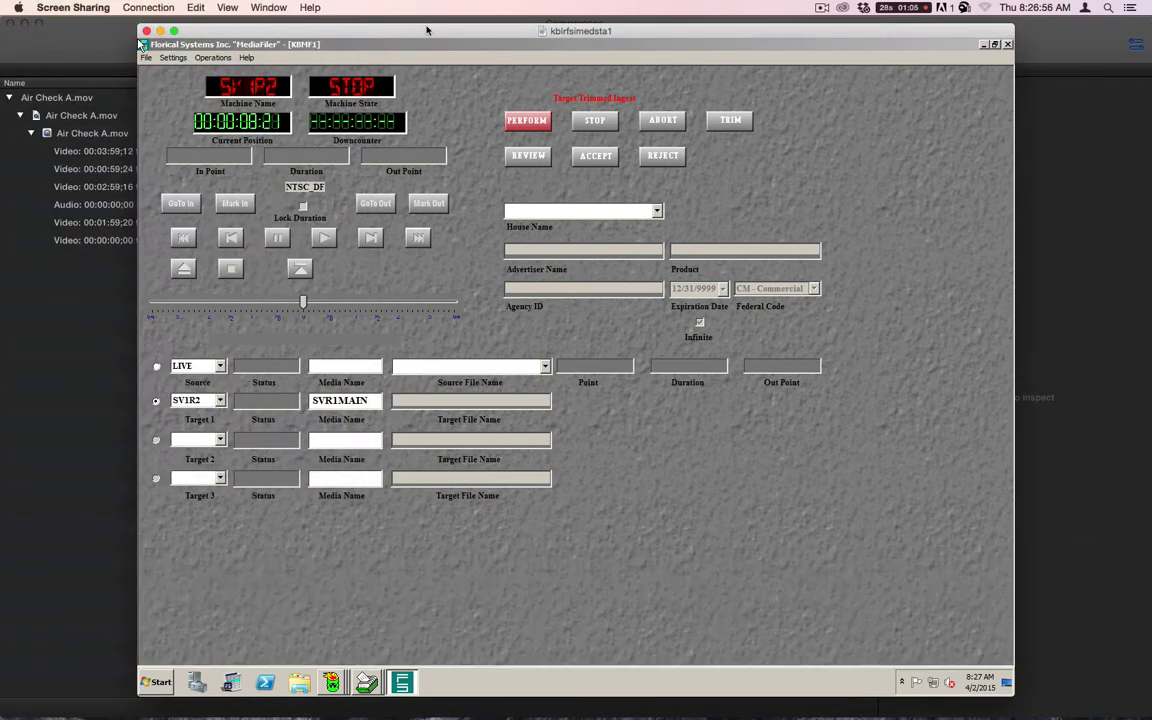
{"action": "left_click_drag", "start_coordinate": [426, 30], "coordinate": [424, 8]}
Enter House Name CM17105 after aborting the CM14705 typo, and accept reviewing the existing clip
{"action": "left_click", "coordinate": [557, 205]}
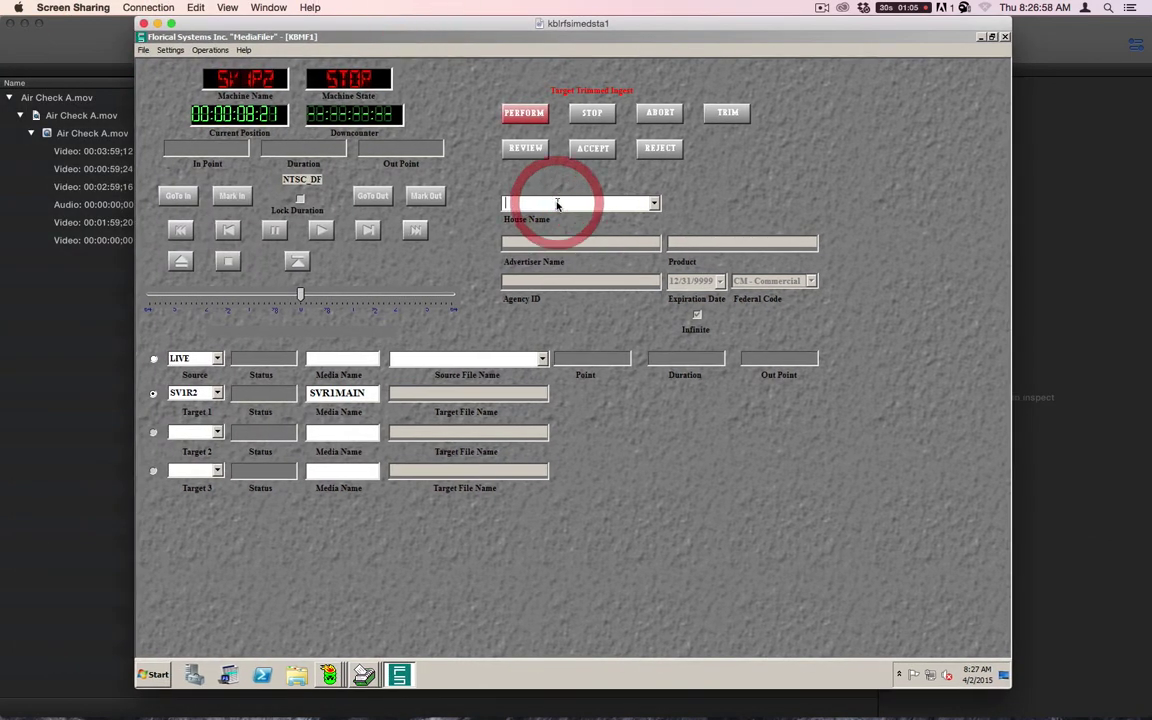
{"action": "type", "text": "CM"}
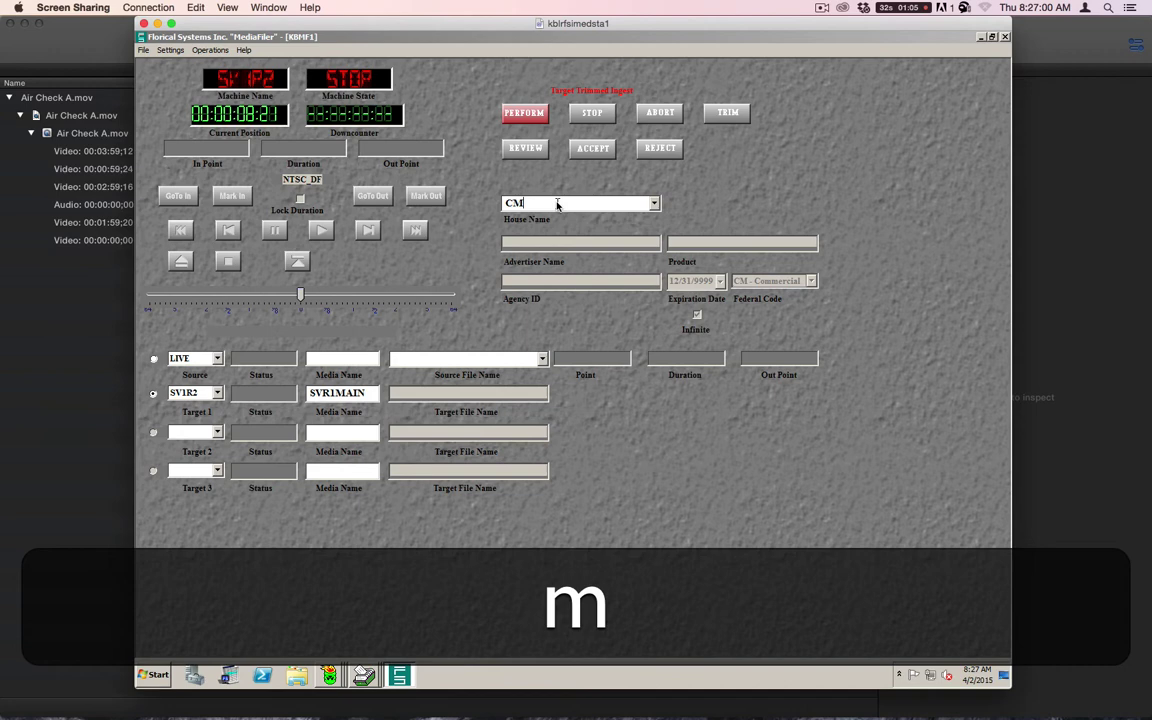
{"action": "type", "text": "1"}
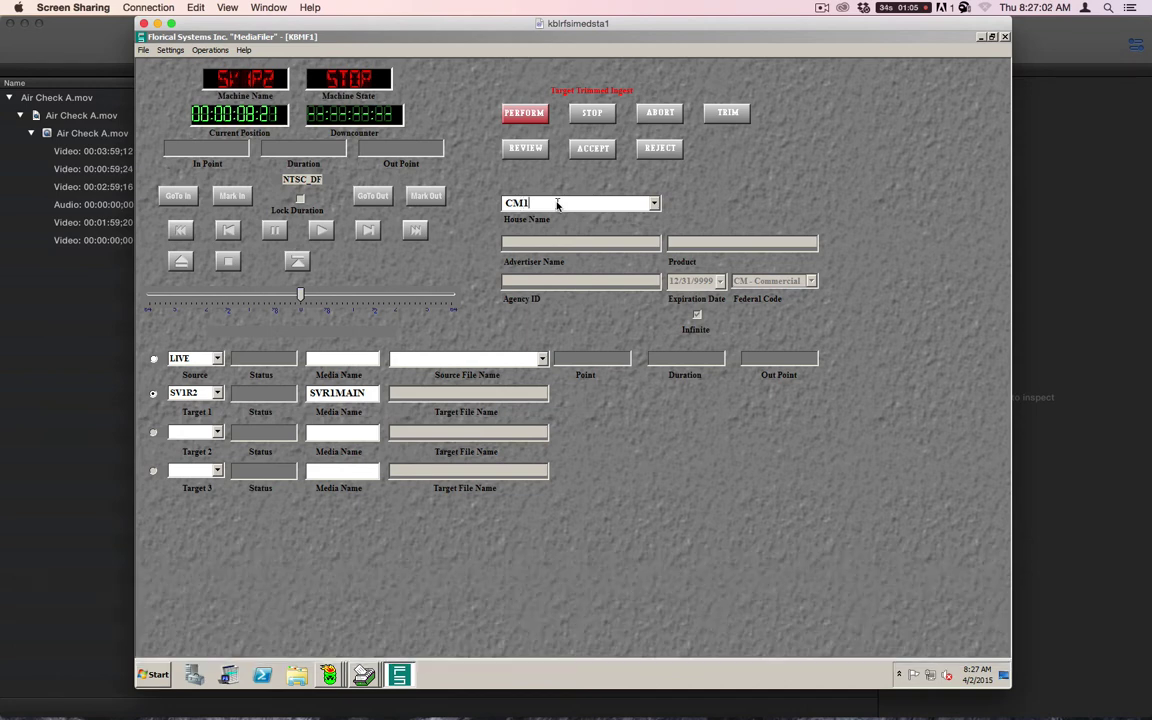
{"action": "type", "text": "470"}
{"action": "type", "text": "5"}
{"action": "key", "text": "Return"}
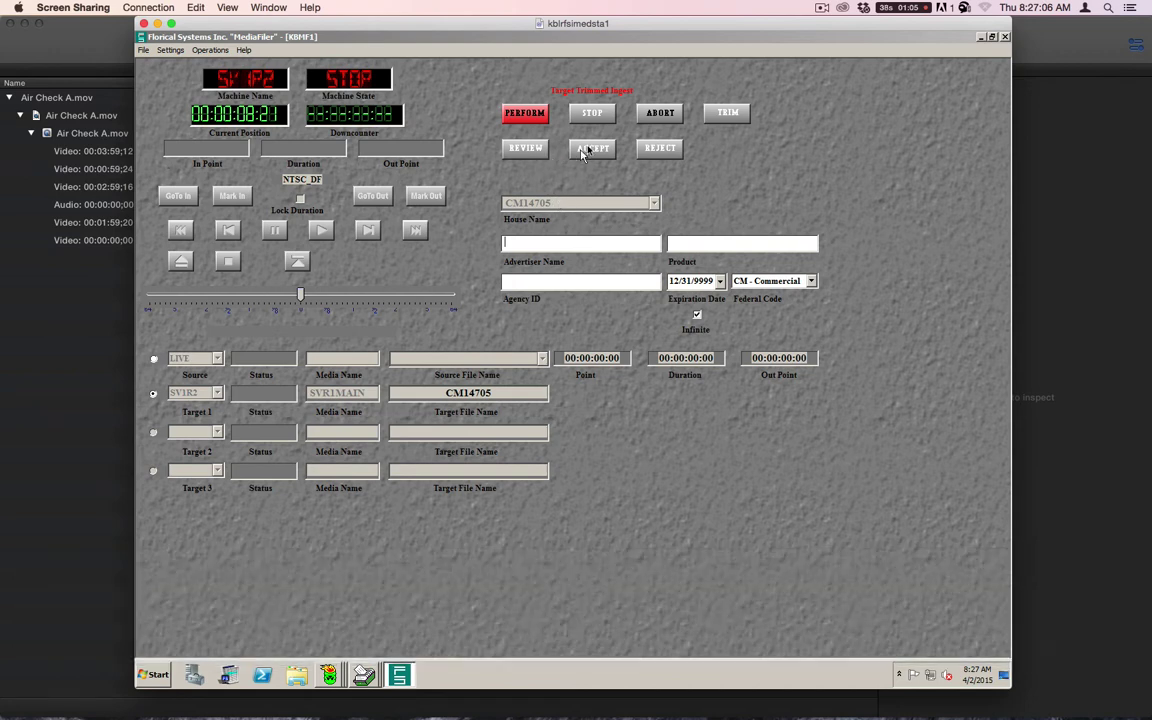
{"action": "left_click", "coordinate": [660, 117]}
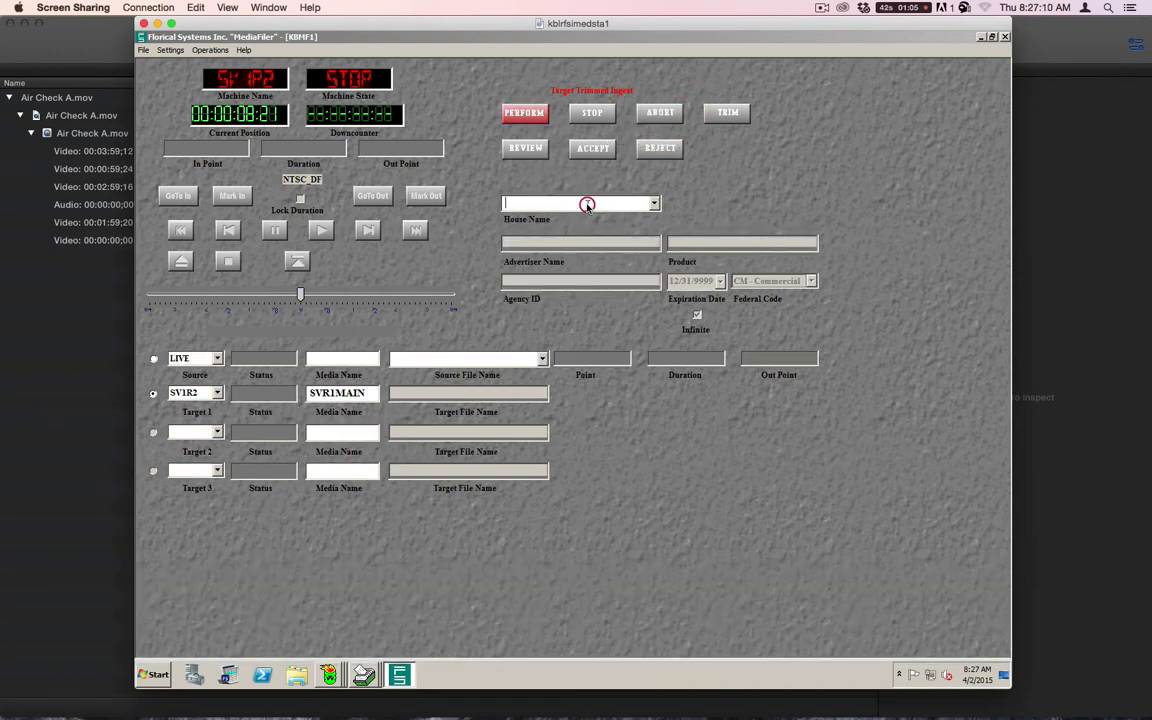
{"action": "left_click", "coordinate": [586, 206]}
{"action": "type", "text": "CM17105"}
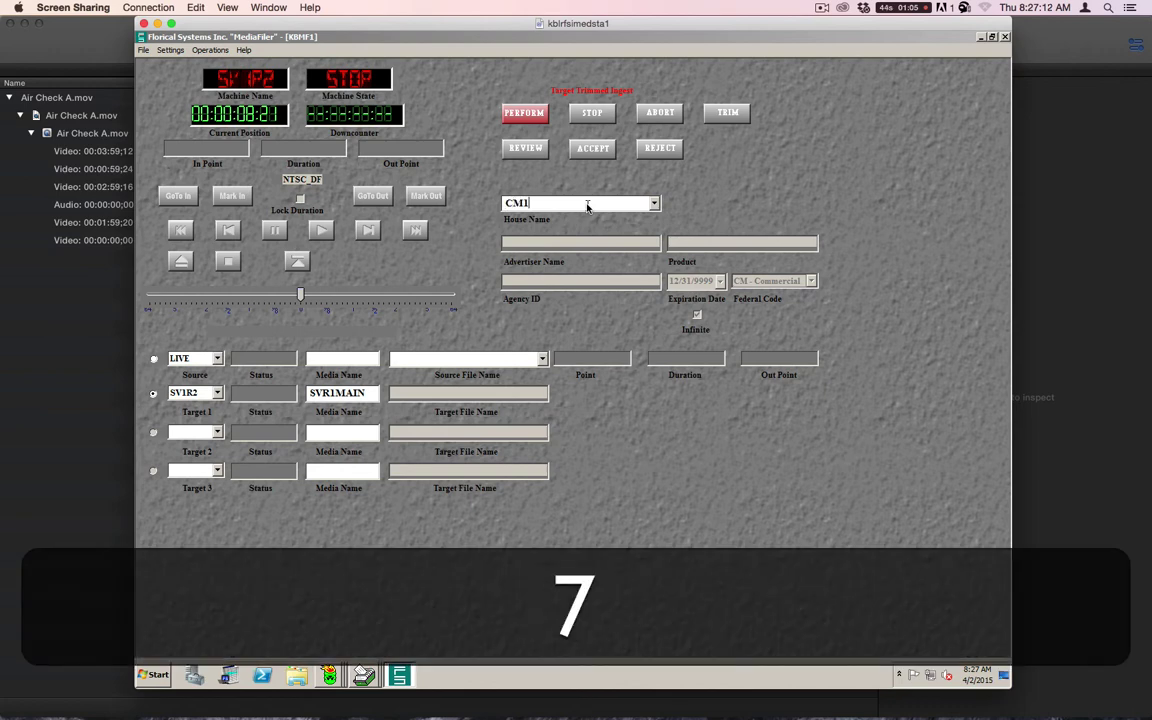
{"action": "key", "text": "Return"}
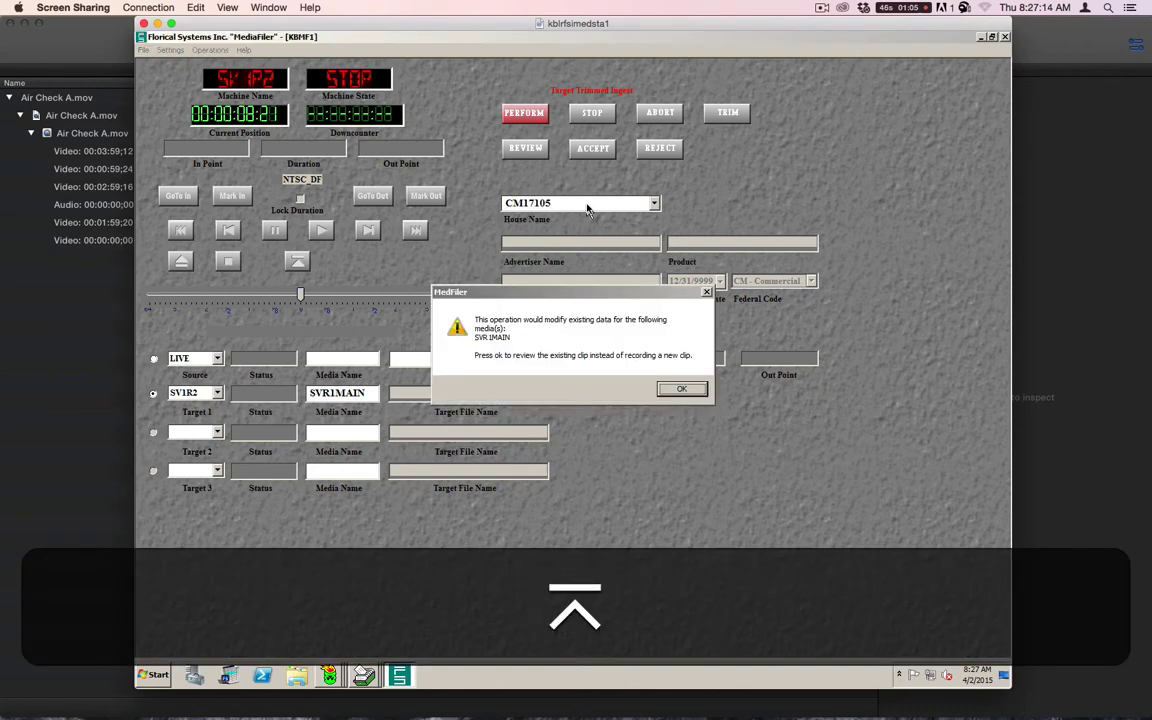
{"action": "key", "text": "Return"}
Review the CM17105 Chevron clip, accept it into the Florical Database, and dismiss the confirmation
{"action": "left_click", "coordinate": [531, 151]}
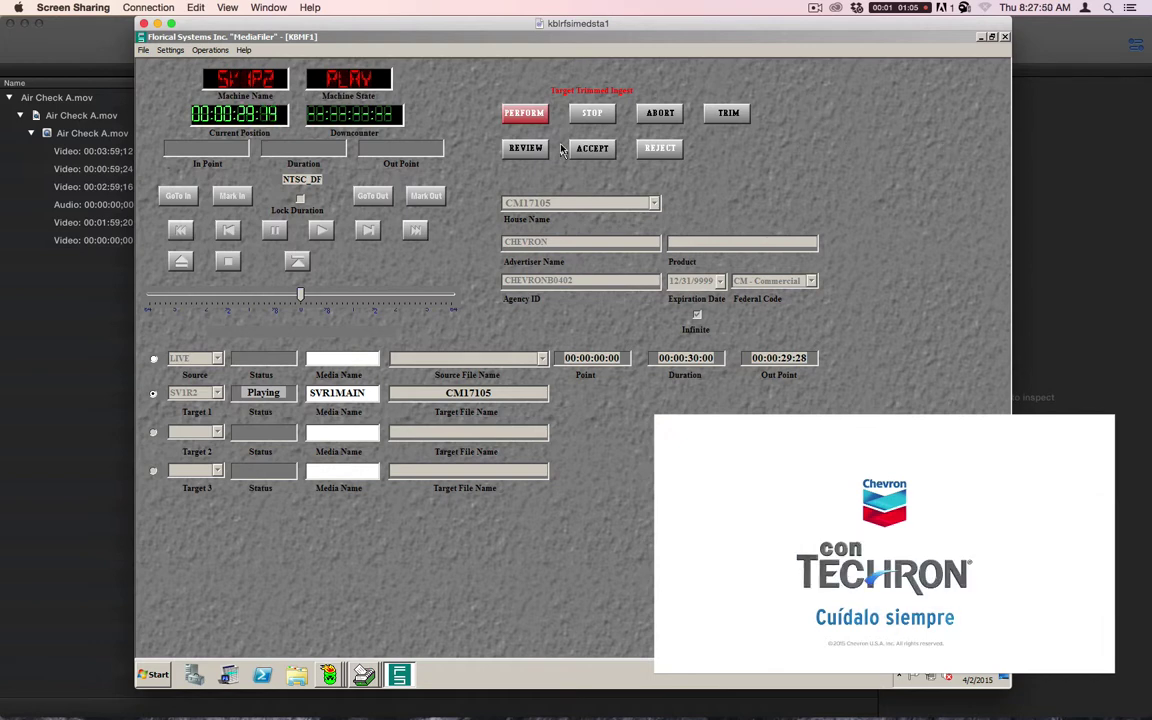
{"action": "left_click", "coordinate": [594, 148]}
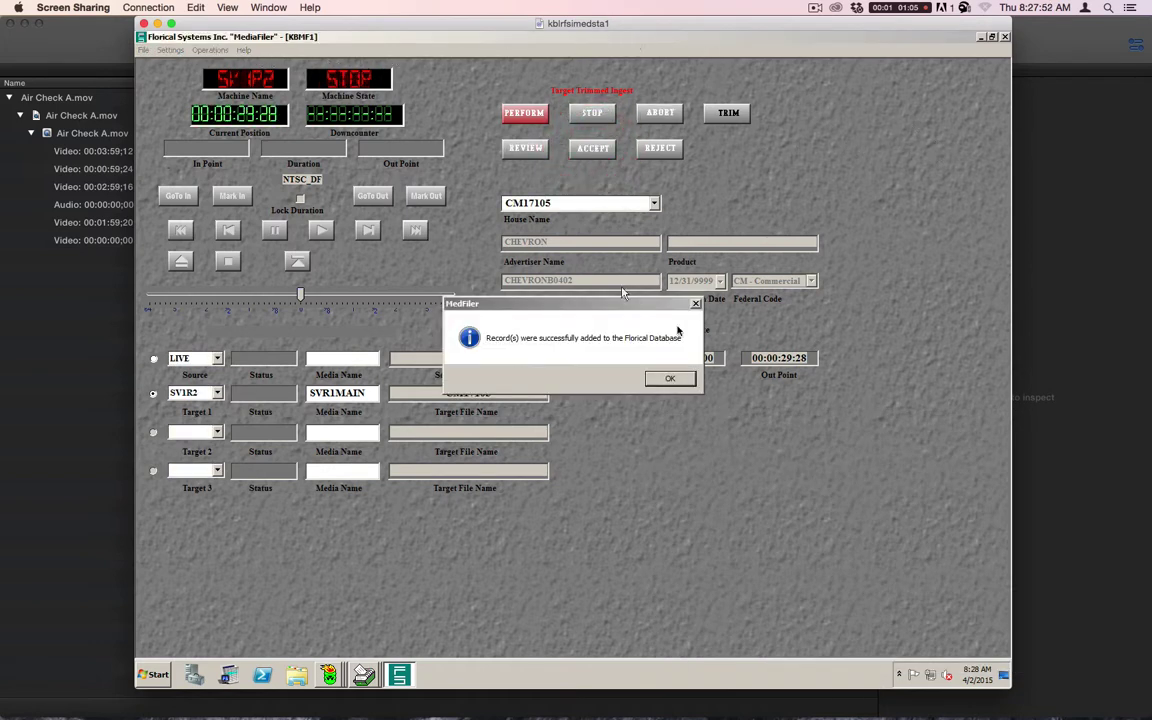
{"action": "left_click", "coordinate": [674, 379]}
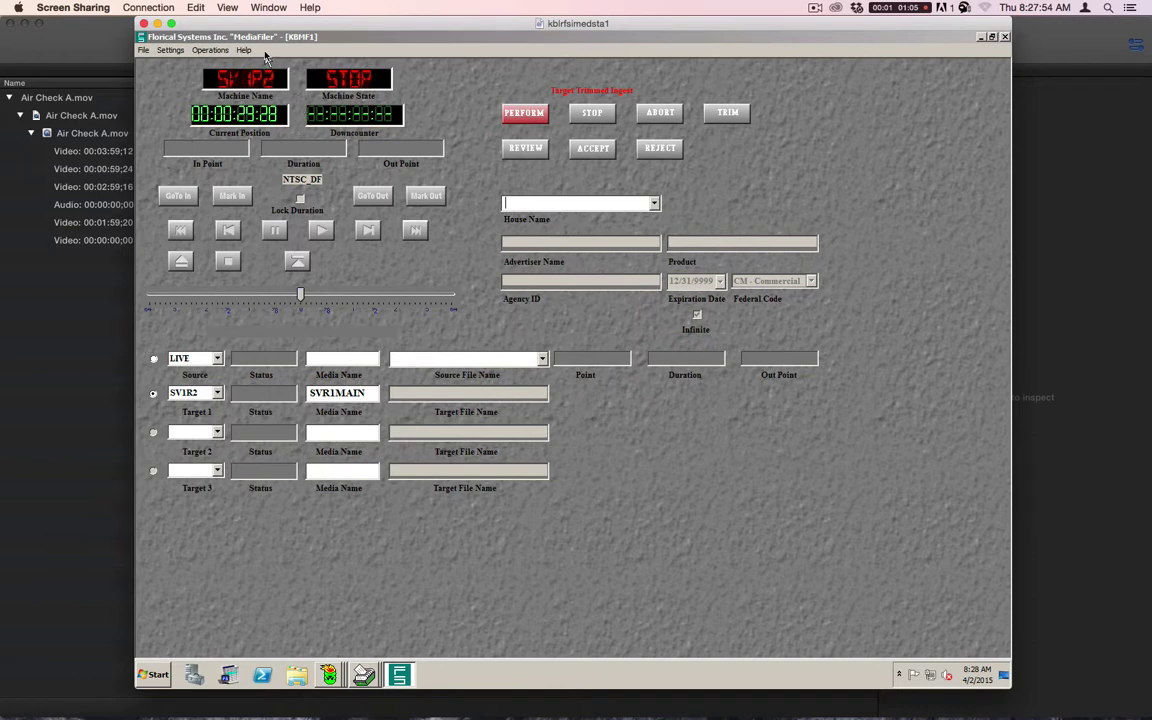